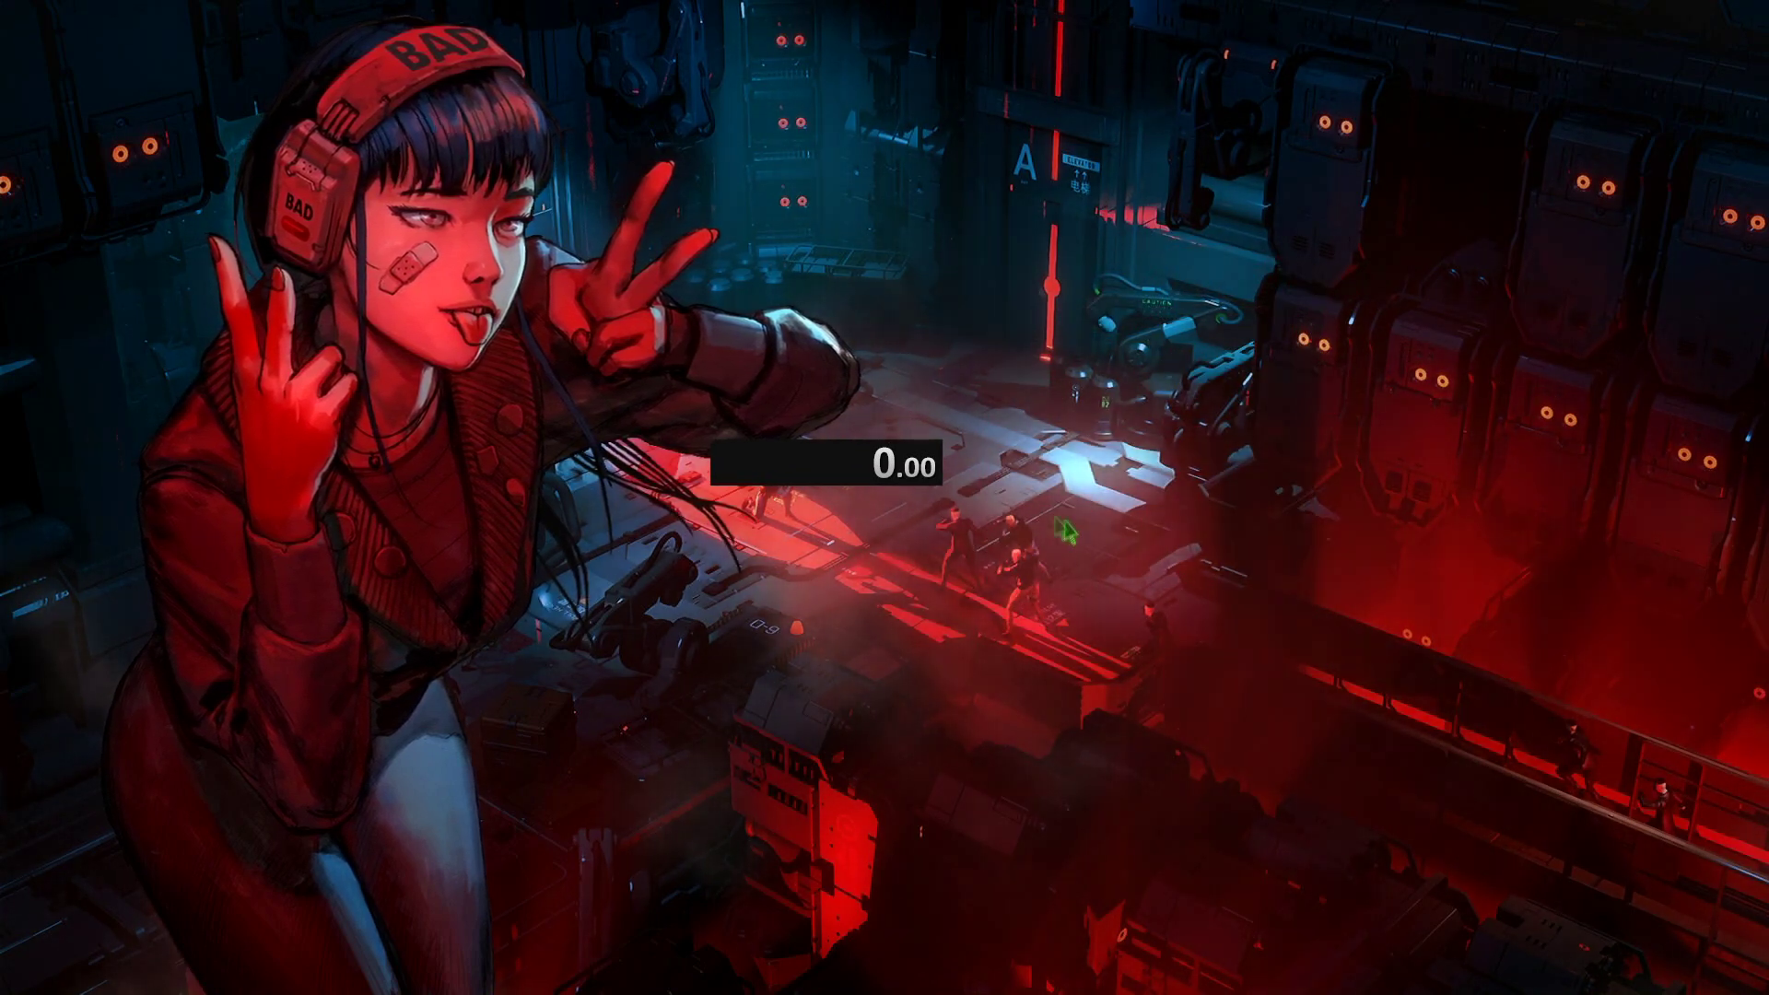
Step: Shift the 0.00 timer window slightly left and bring up its options menu
drag(889, 484, 854, 480)
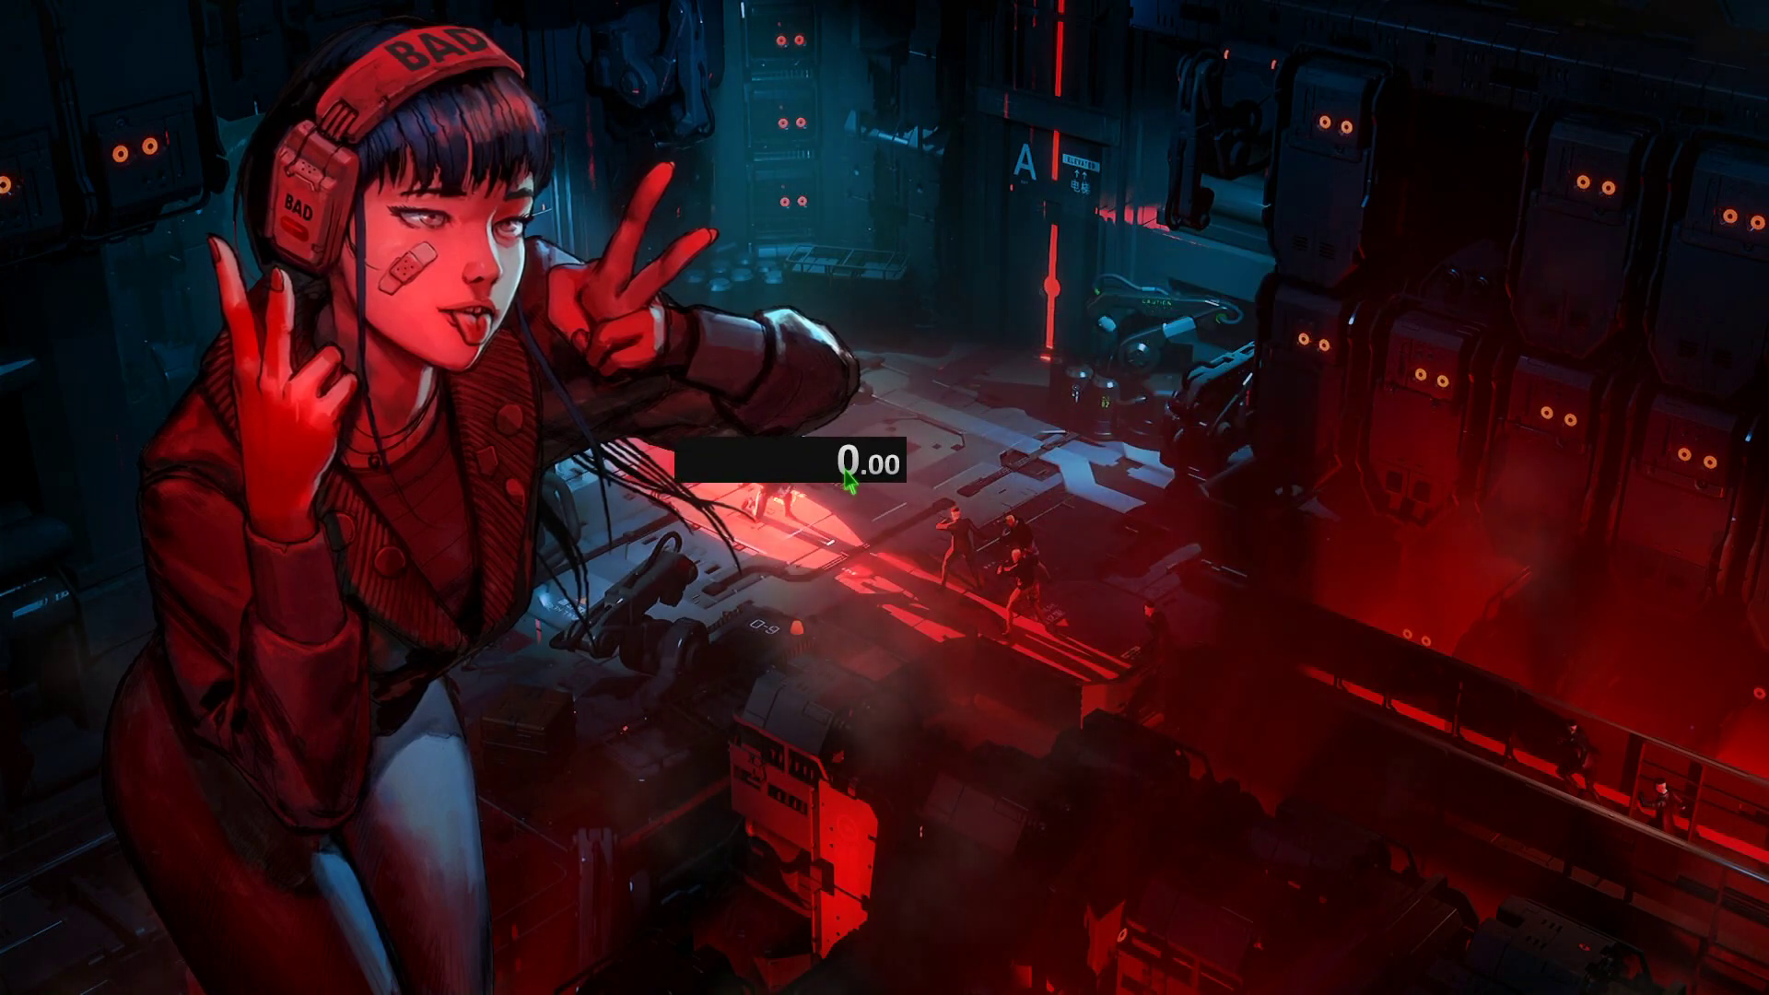
right_click(804, 471)
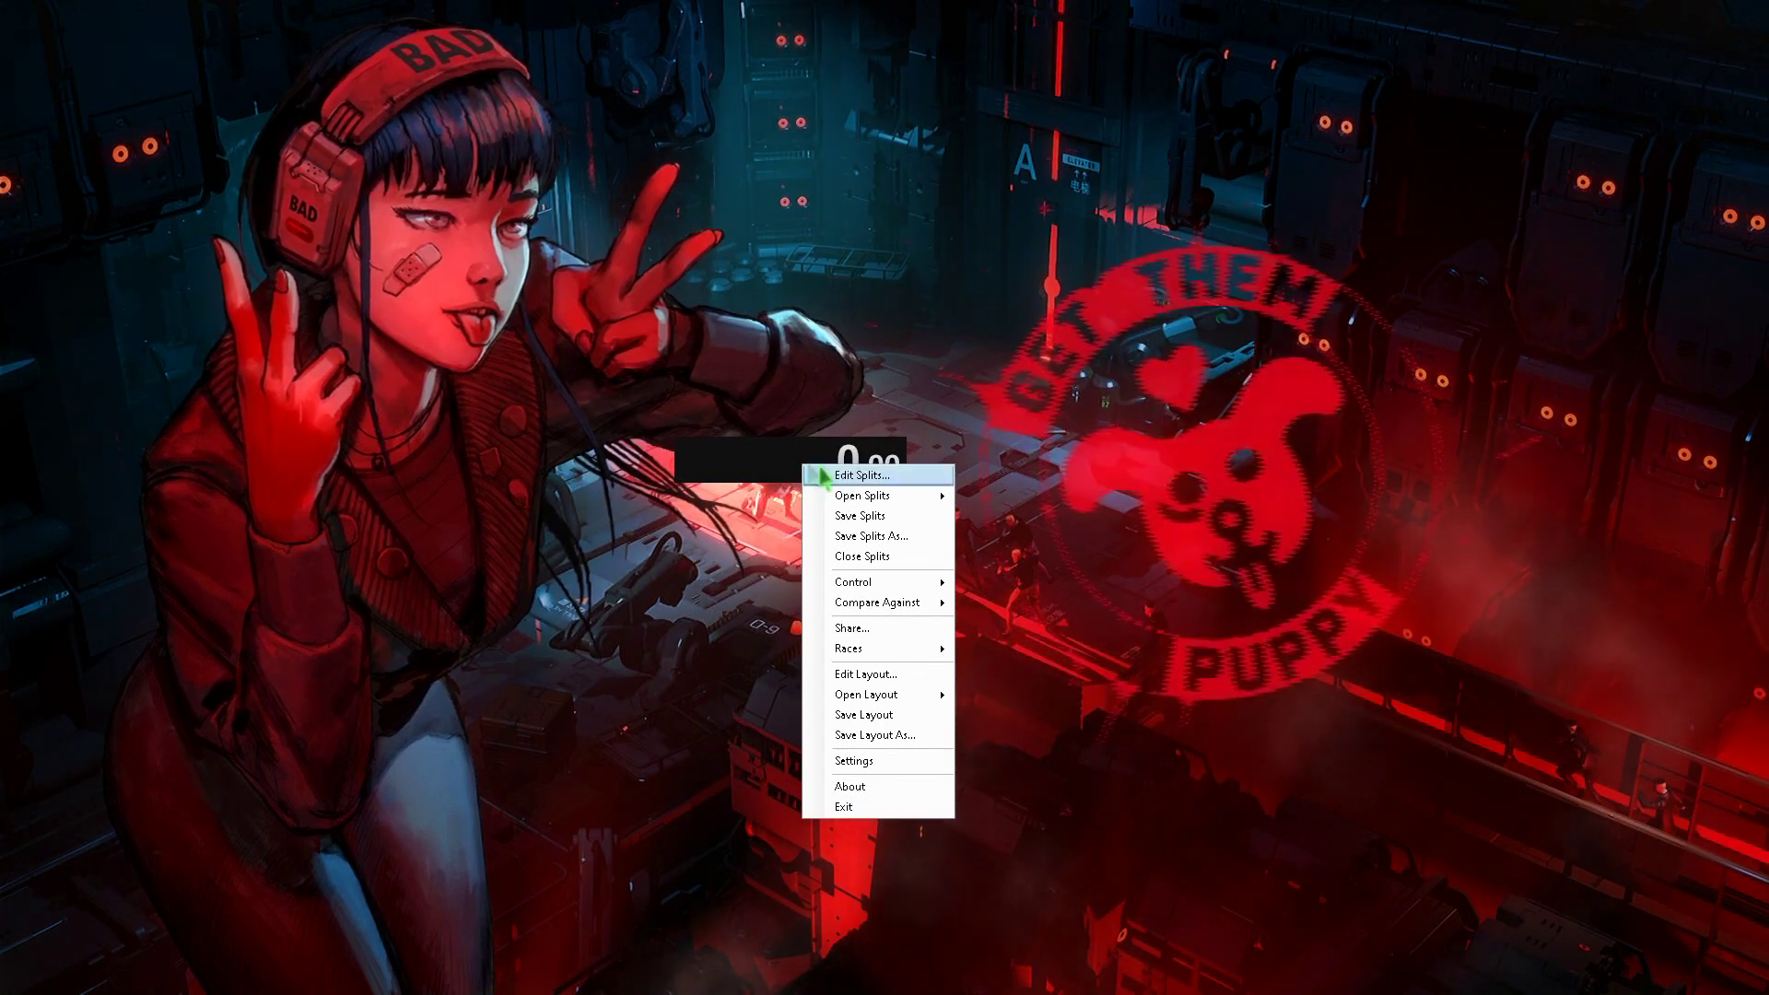
Step: Choose Settings from the timer's options menu
mouse_move(901, 604)
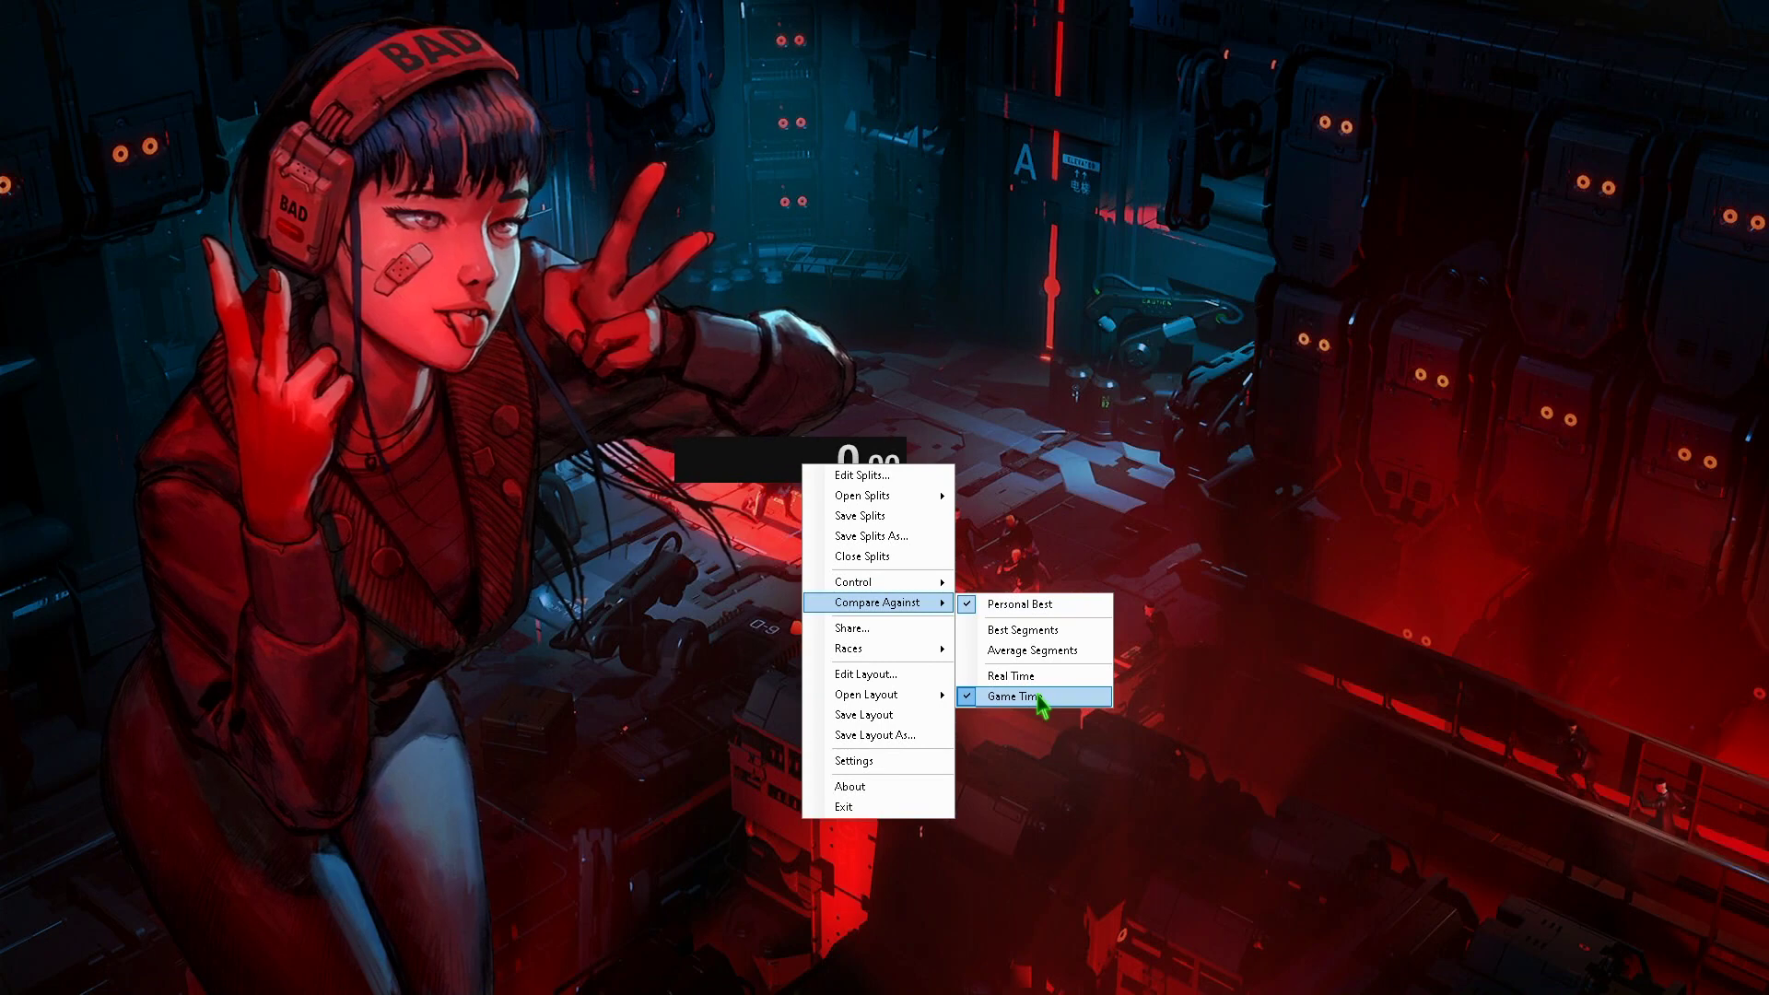
click(853, 761)
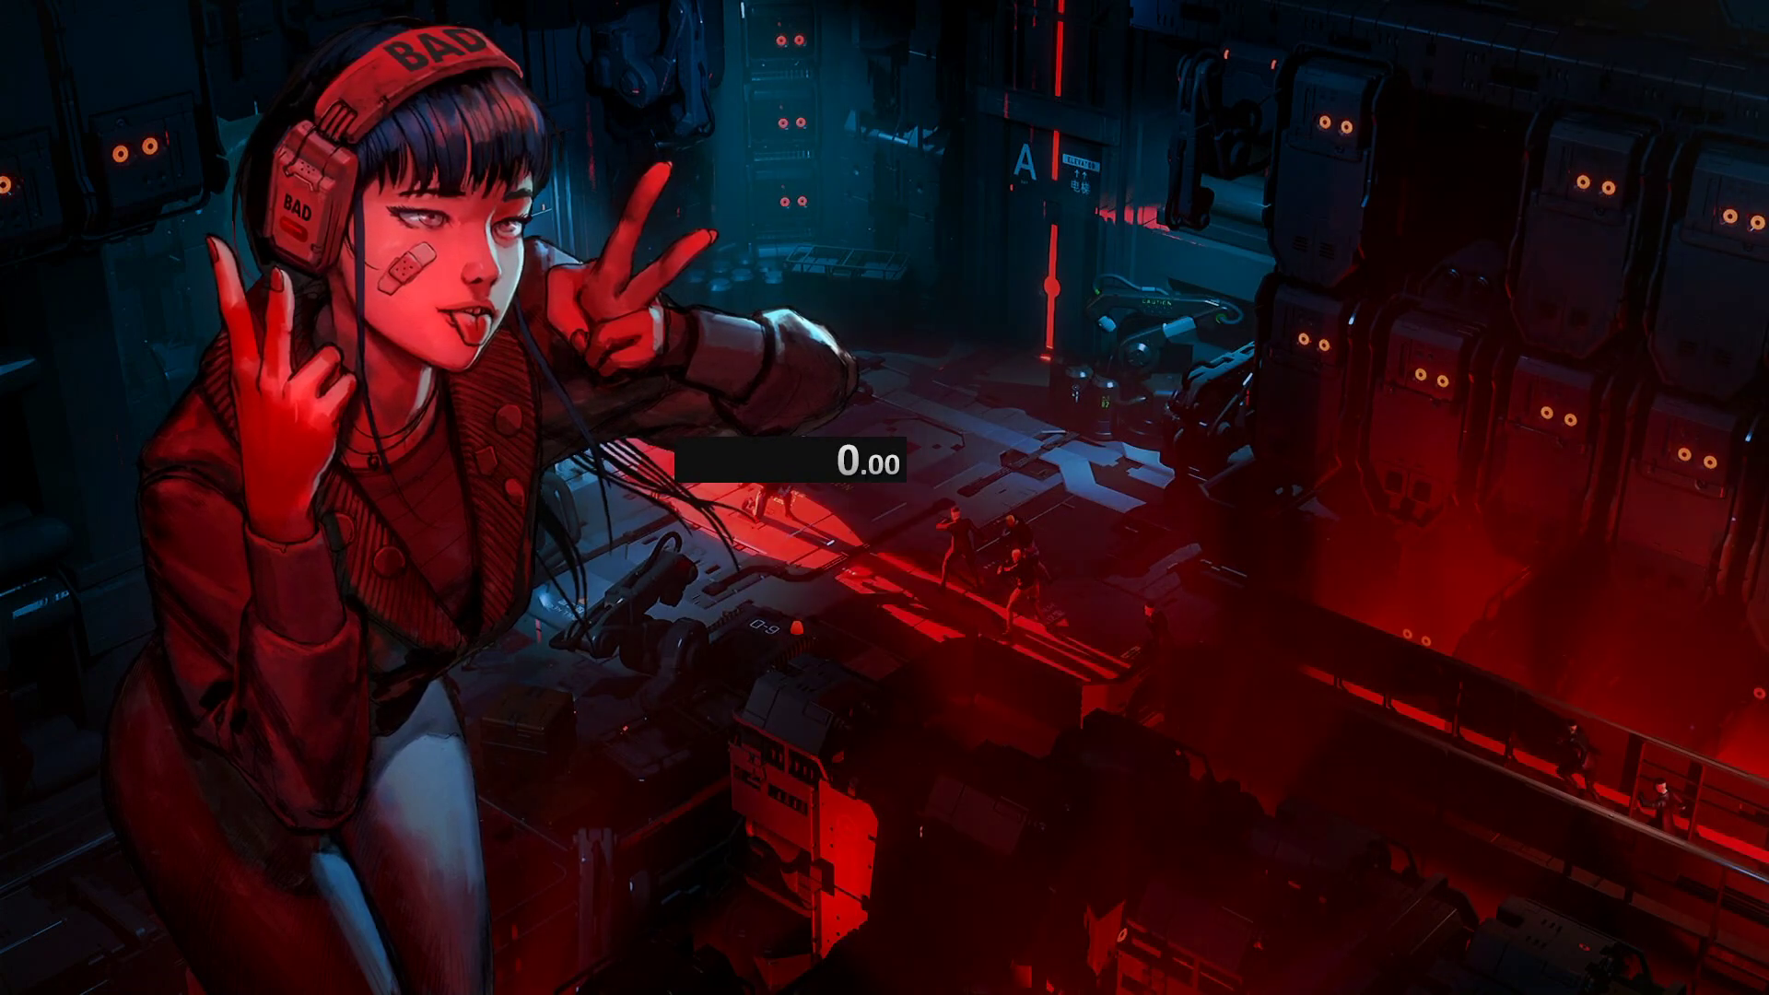
Step: Review the global hotkeys (Start/Split NumPad4, Reset NumPad6, Undo NumPad7) and save the settings
drag(1567, 218, 772, 305)
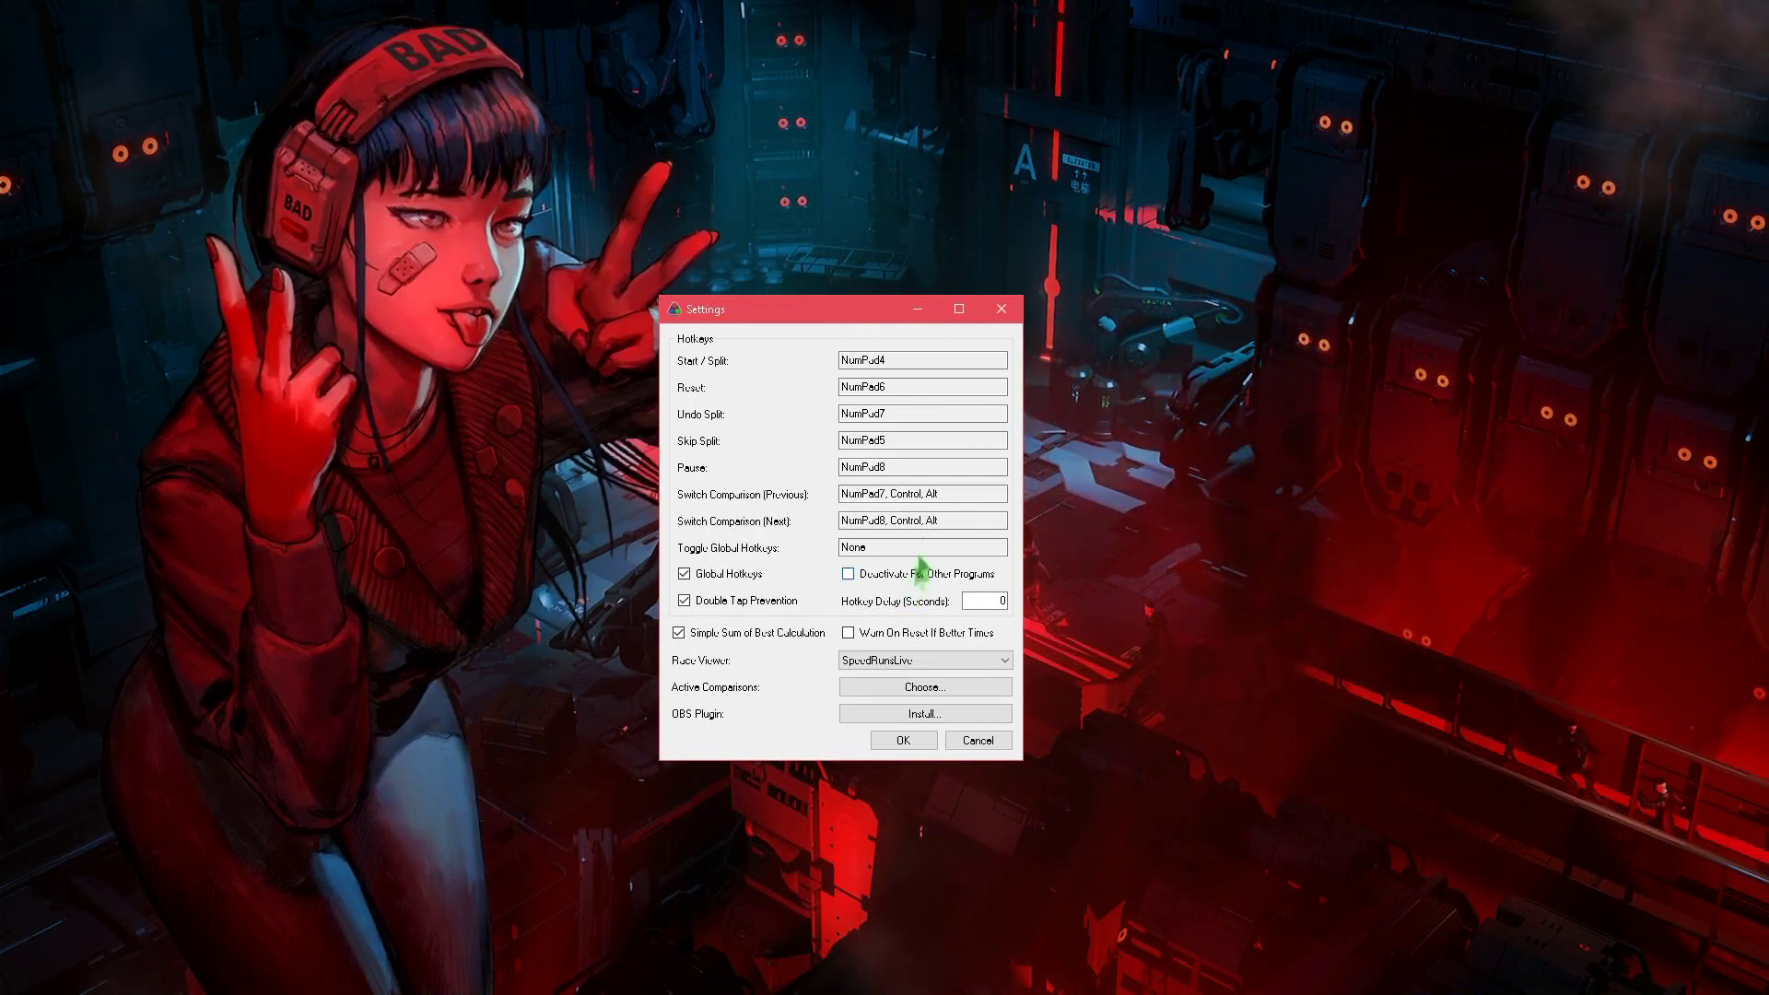
click(858, 547)
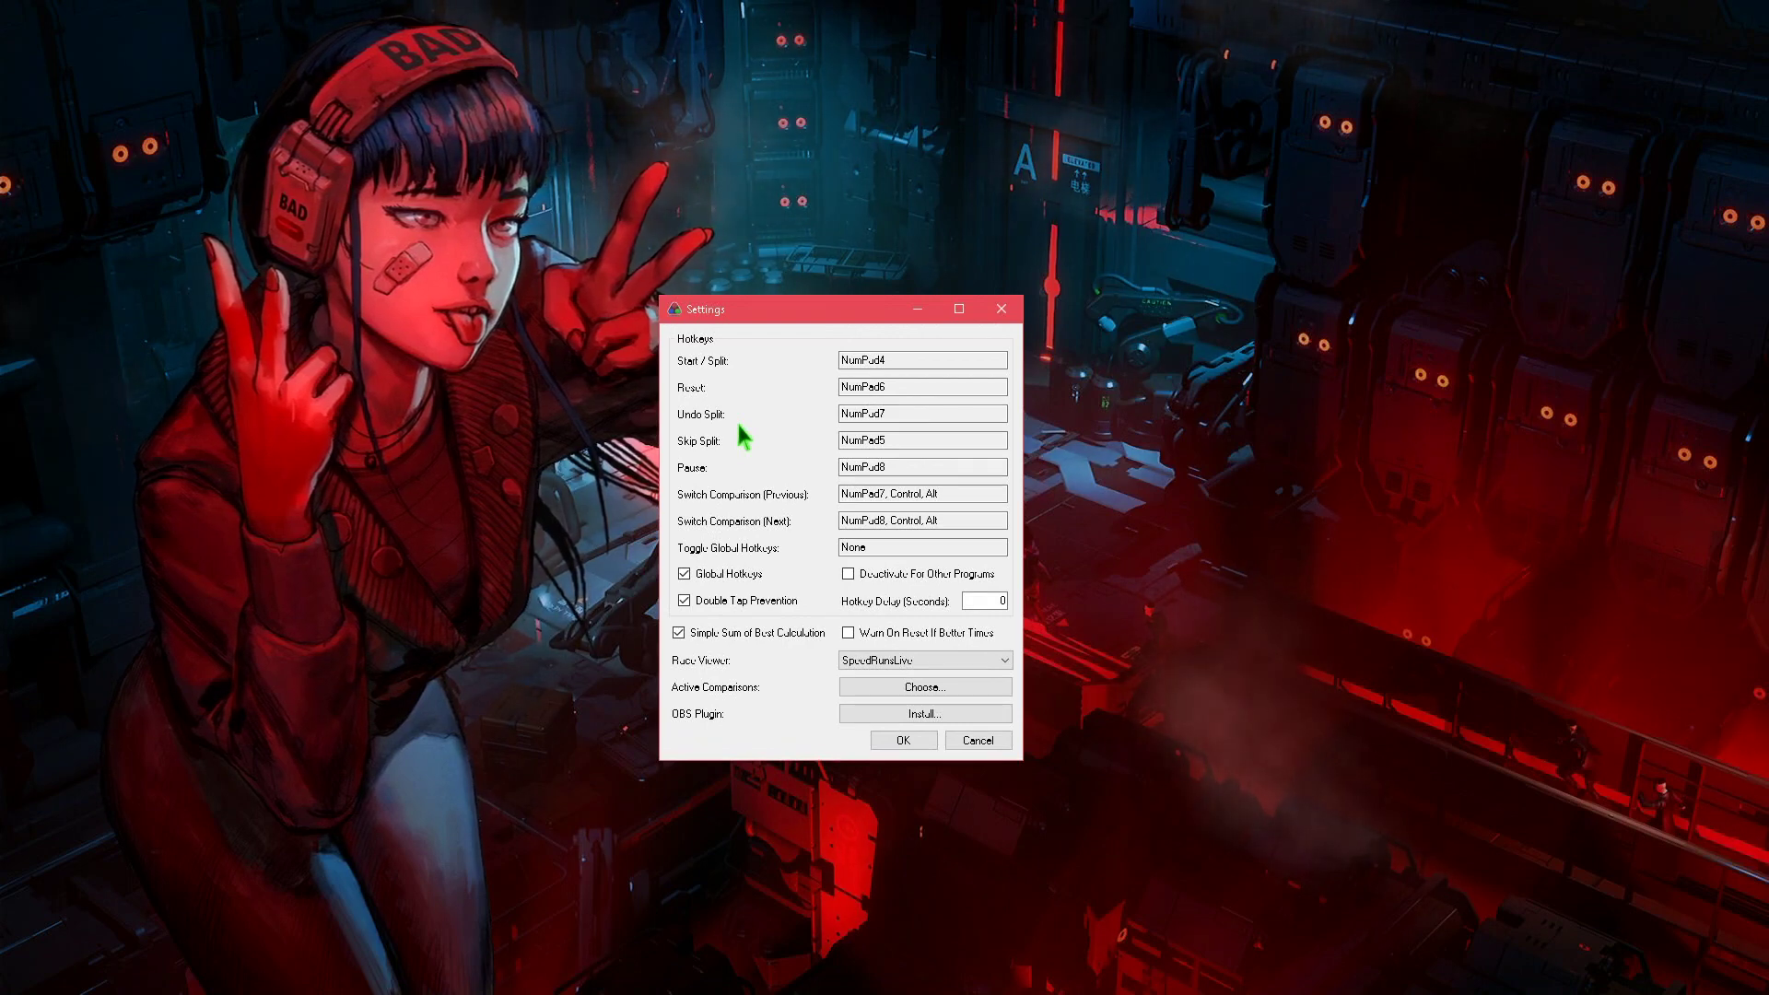
click(904, 741)
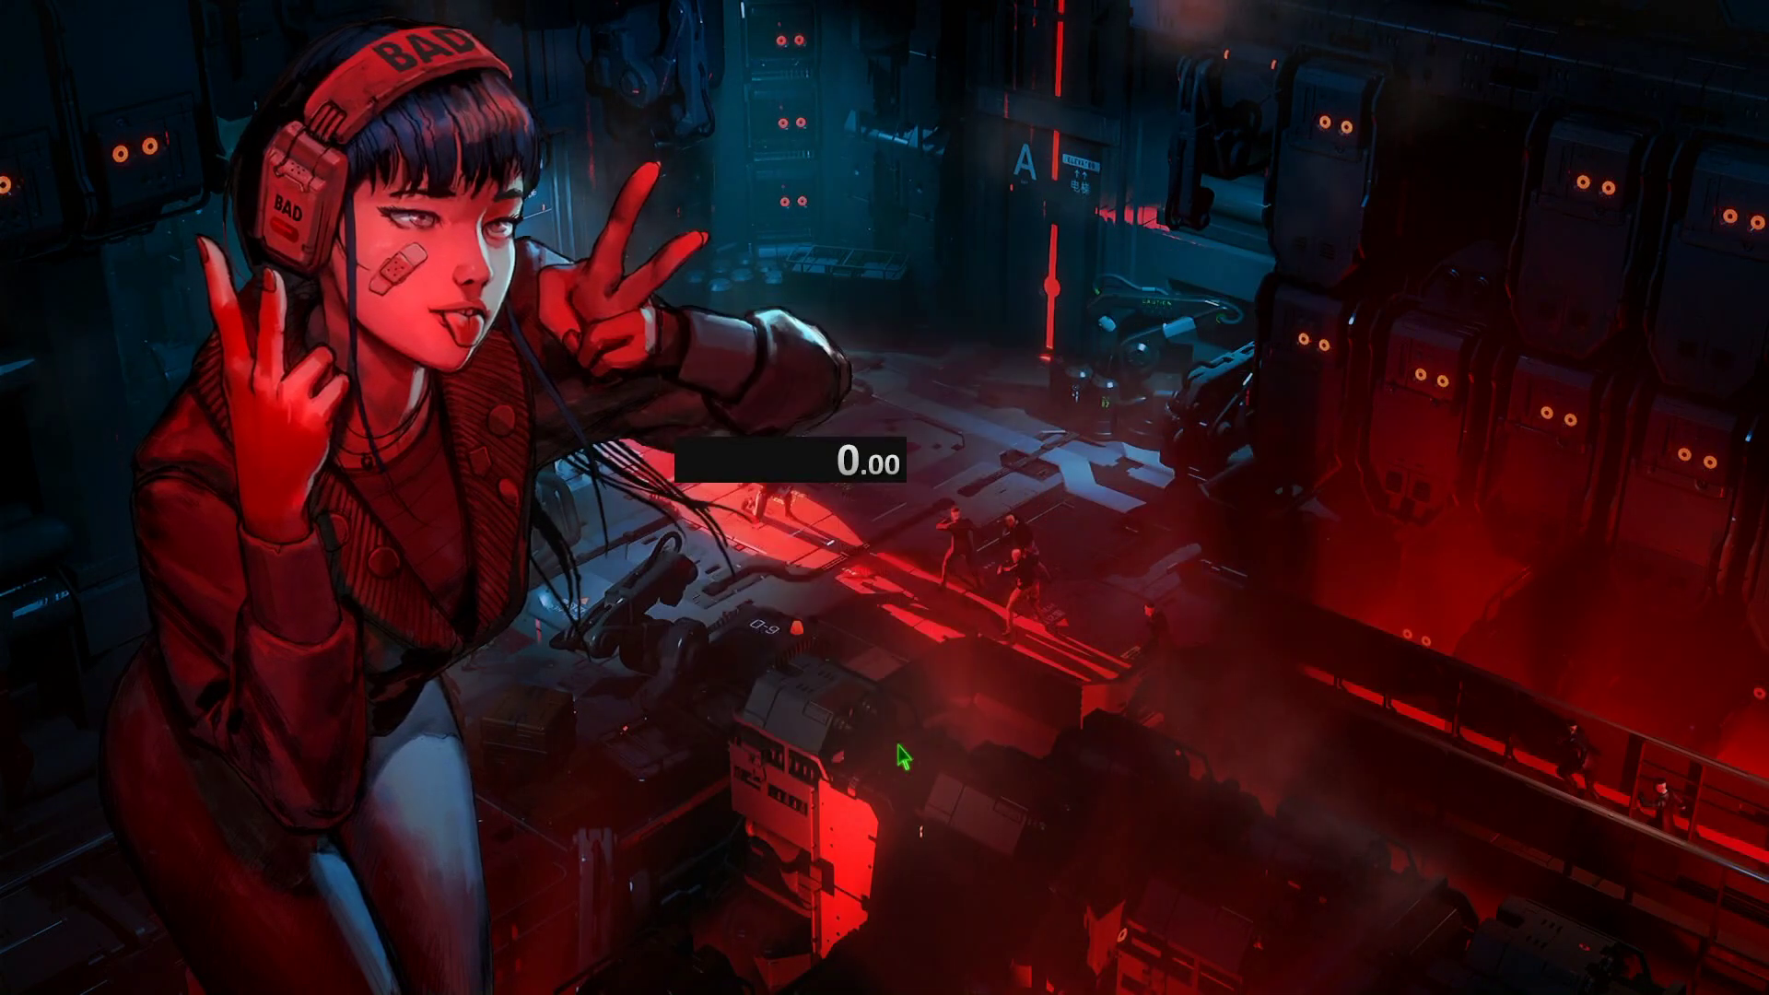
right_click(763, 476)
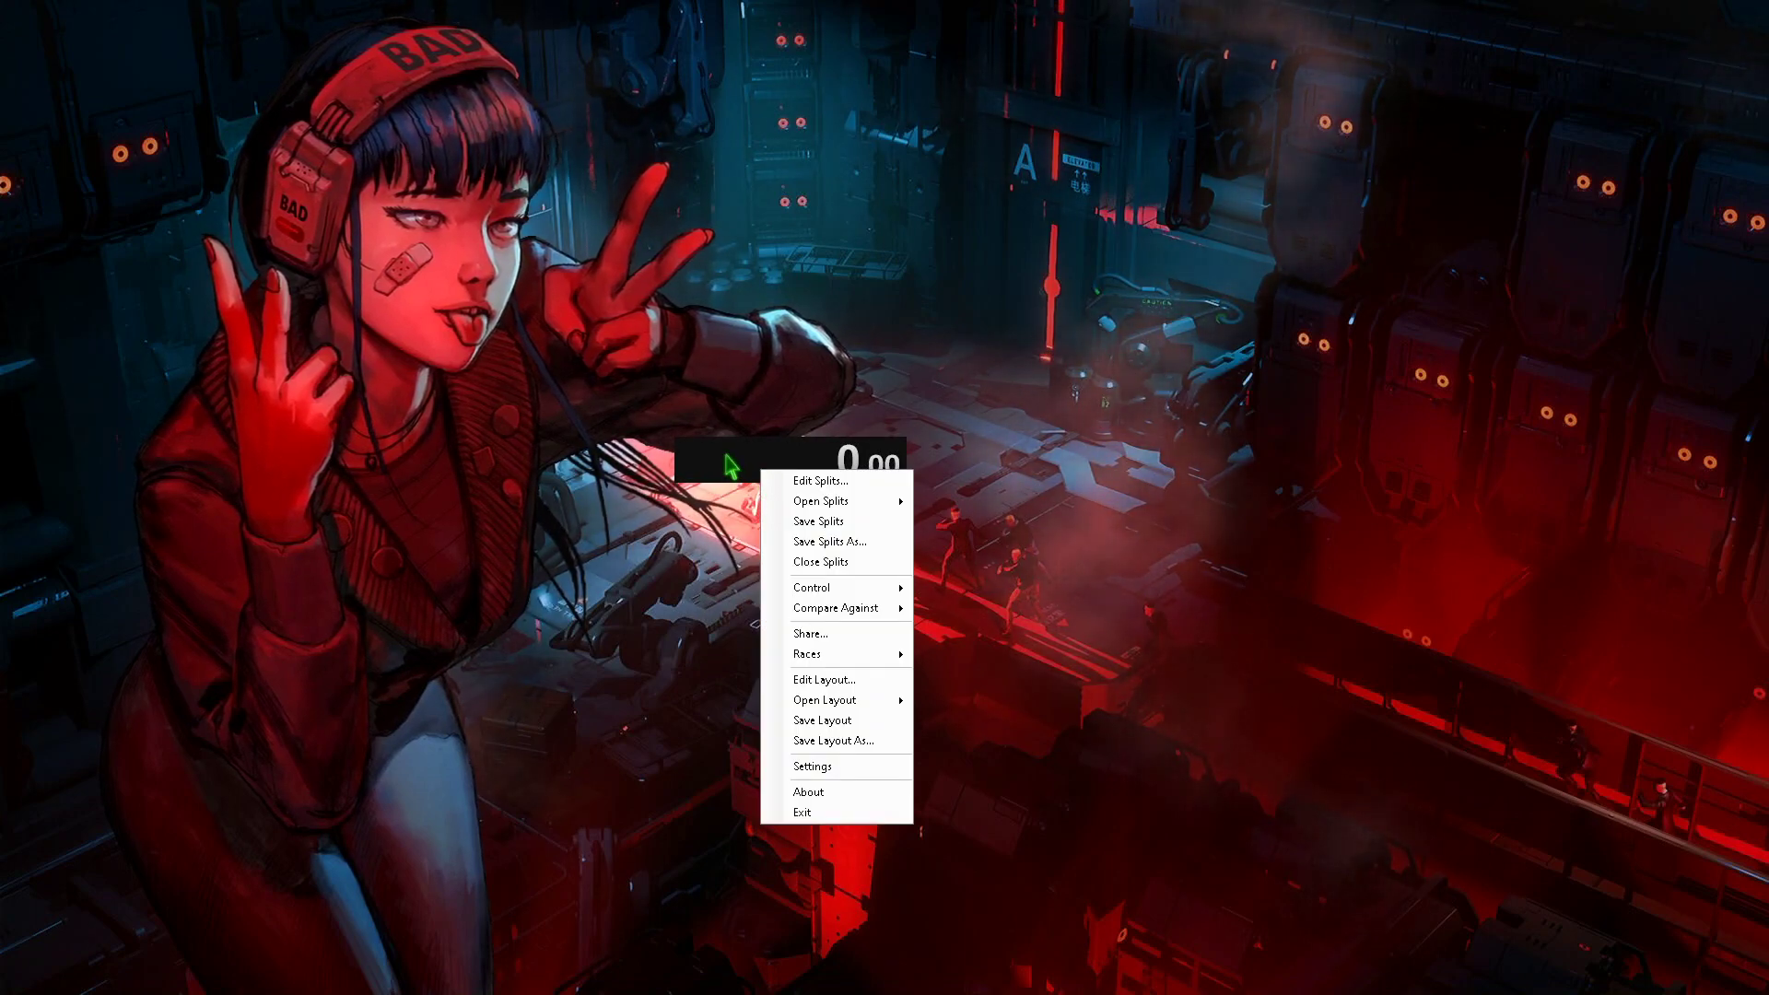
Step: In the Splits Editor, search 'resident' and set the game to Resident Evil 2 (2019)
click(820, 481)
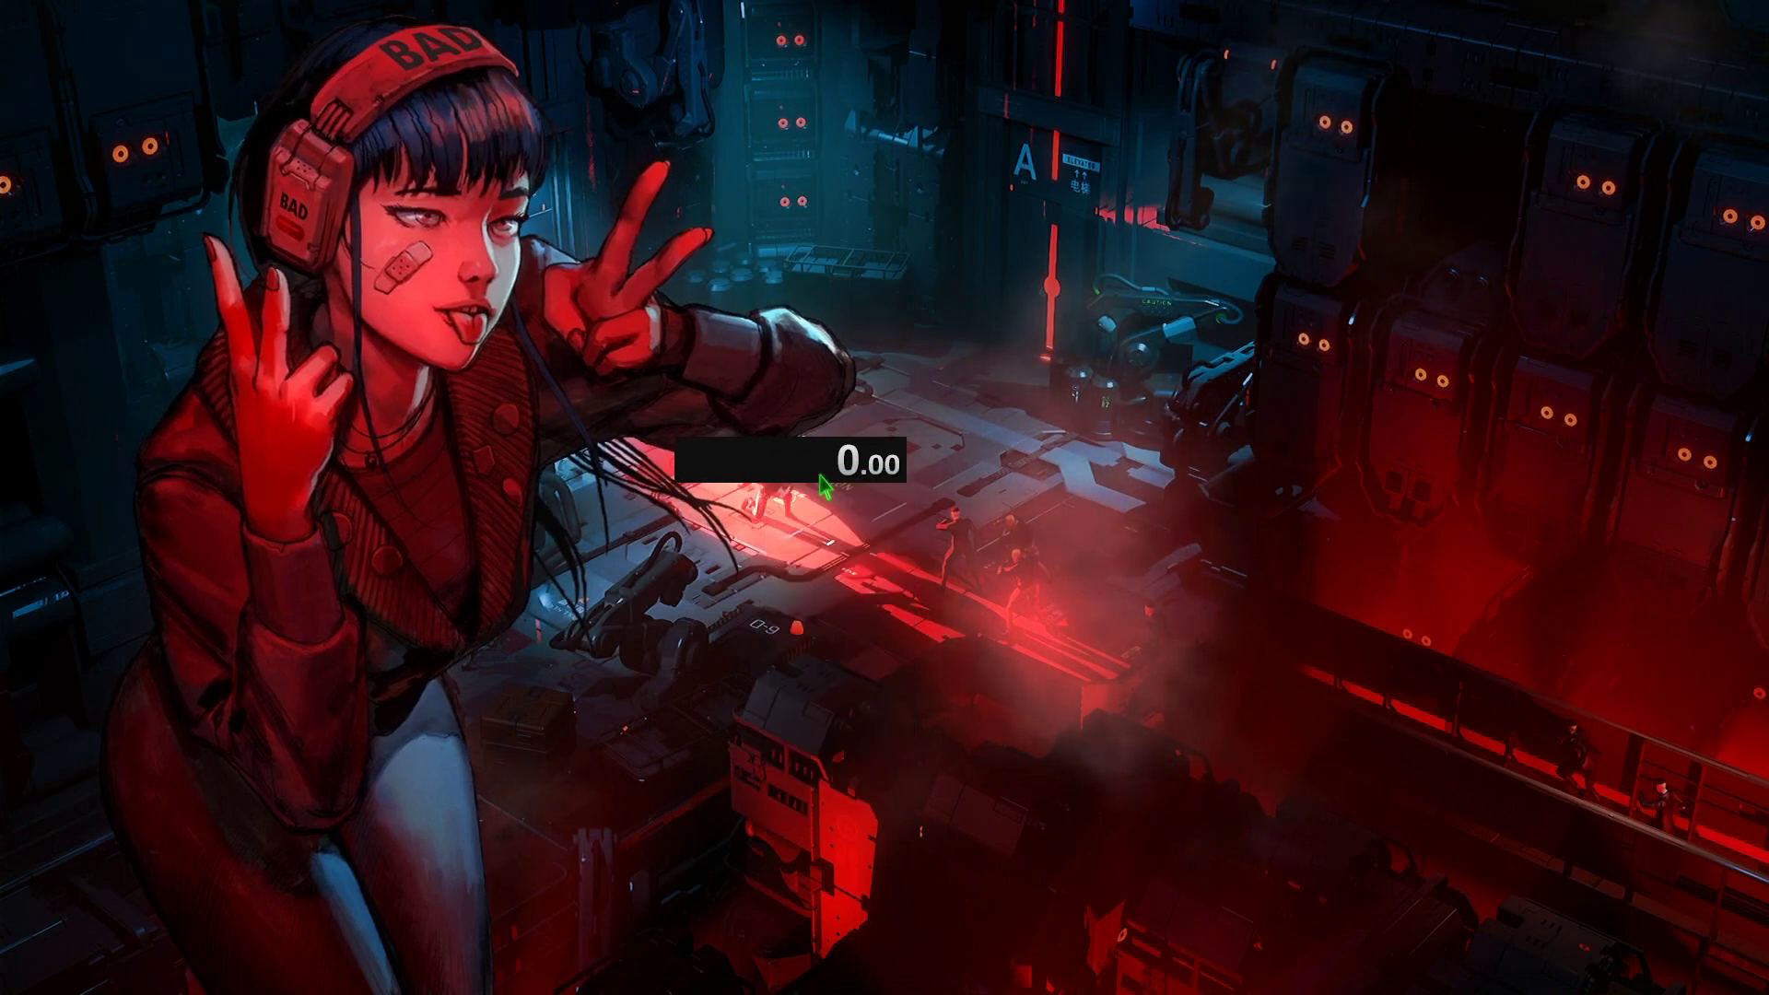
drag(1765, 205, 310, 269)
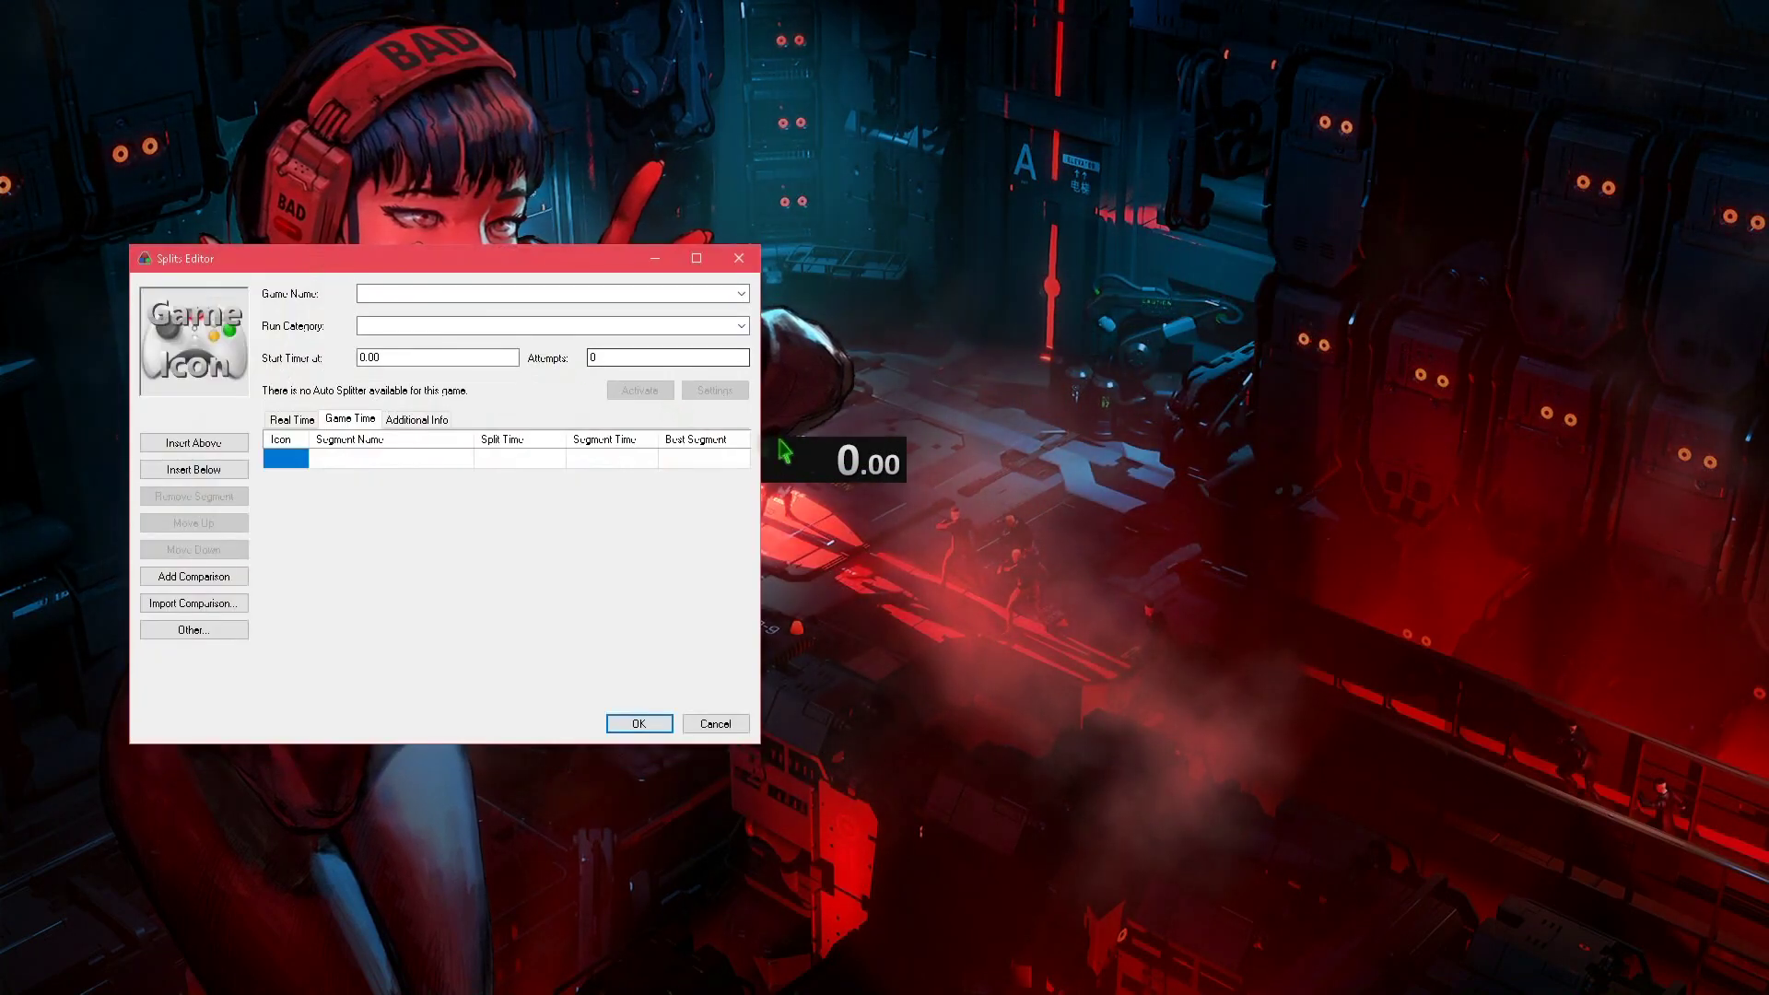
click(742, 295)
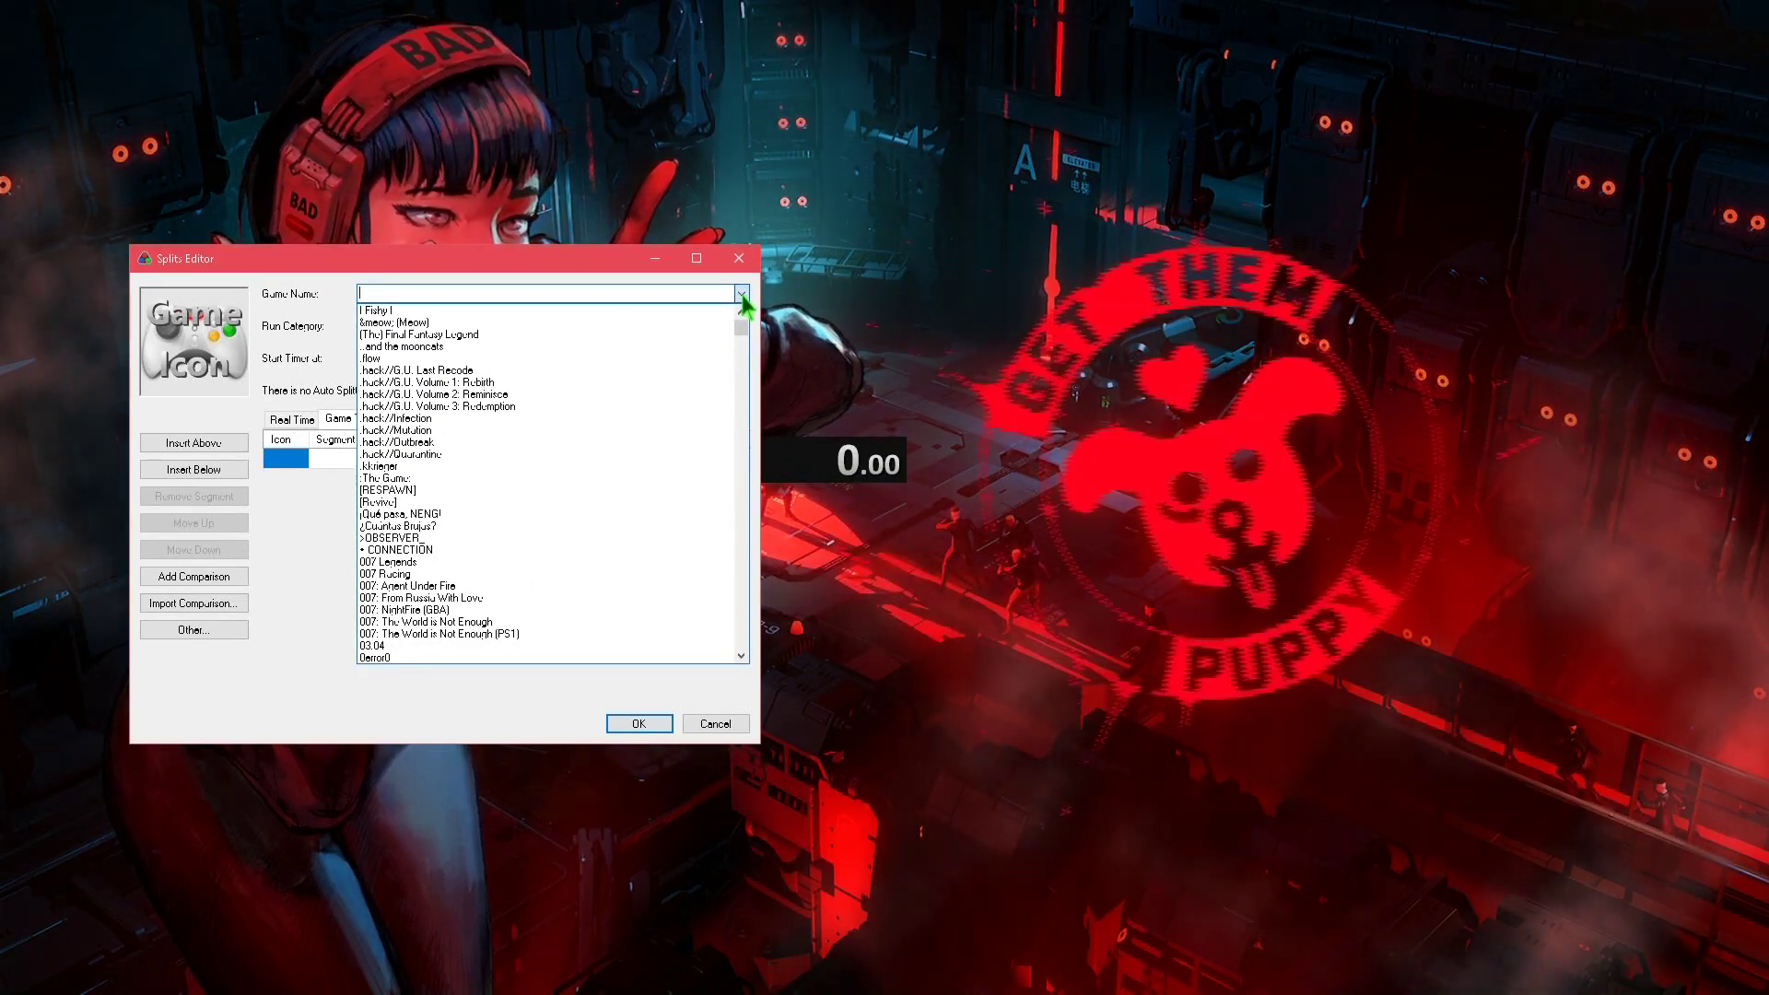
text(rr)
key(BackSpace)
text(rres)
text(ident evil 2)
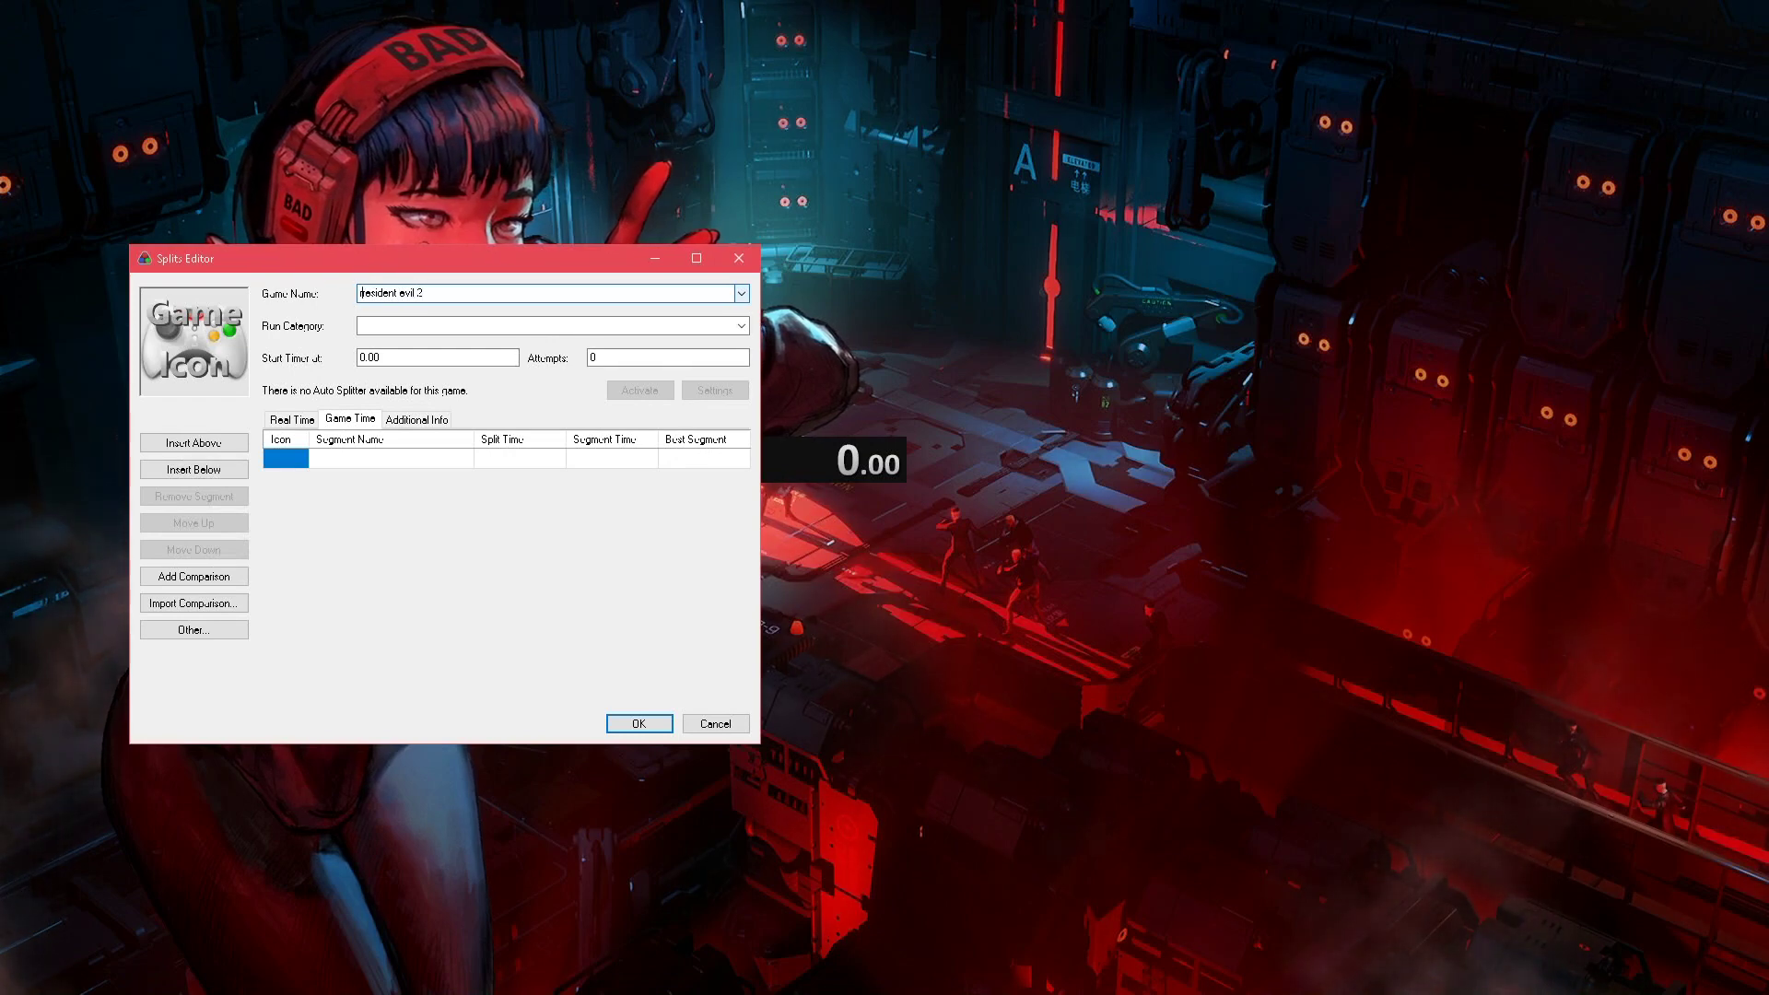
click(741, 293)
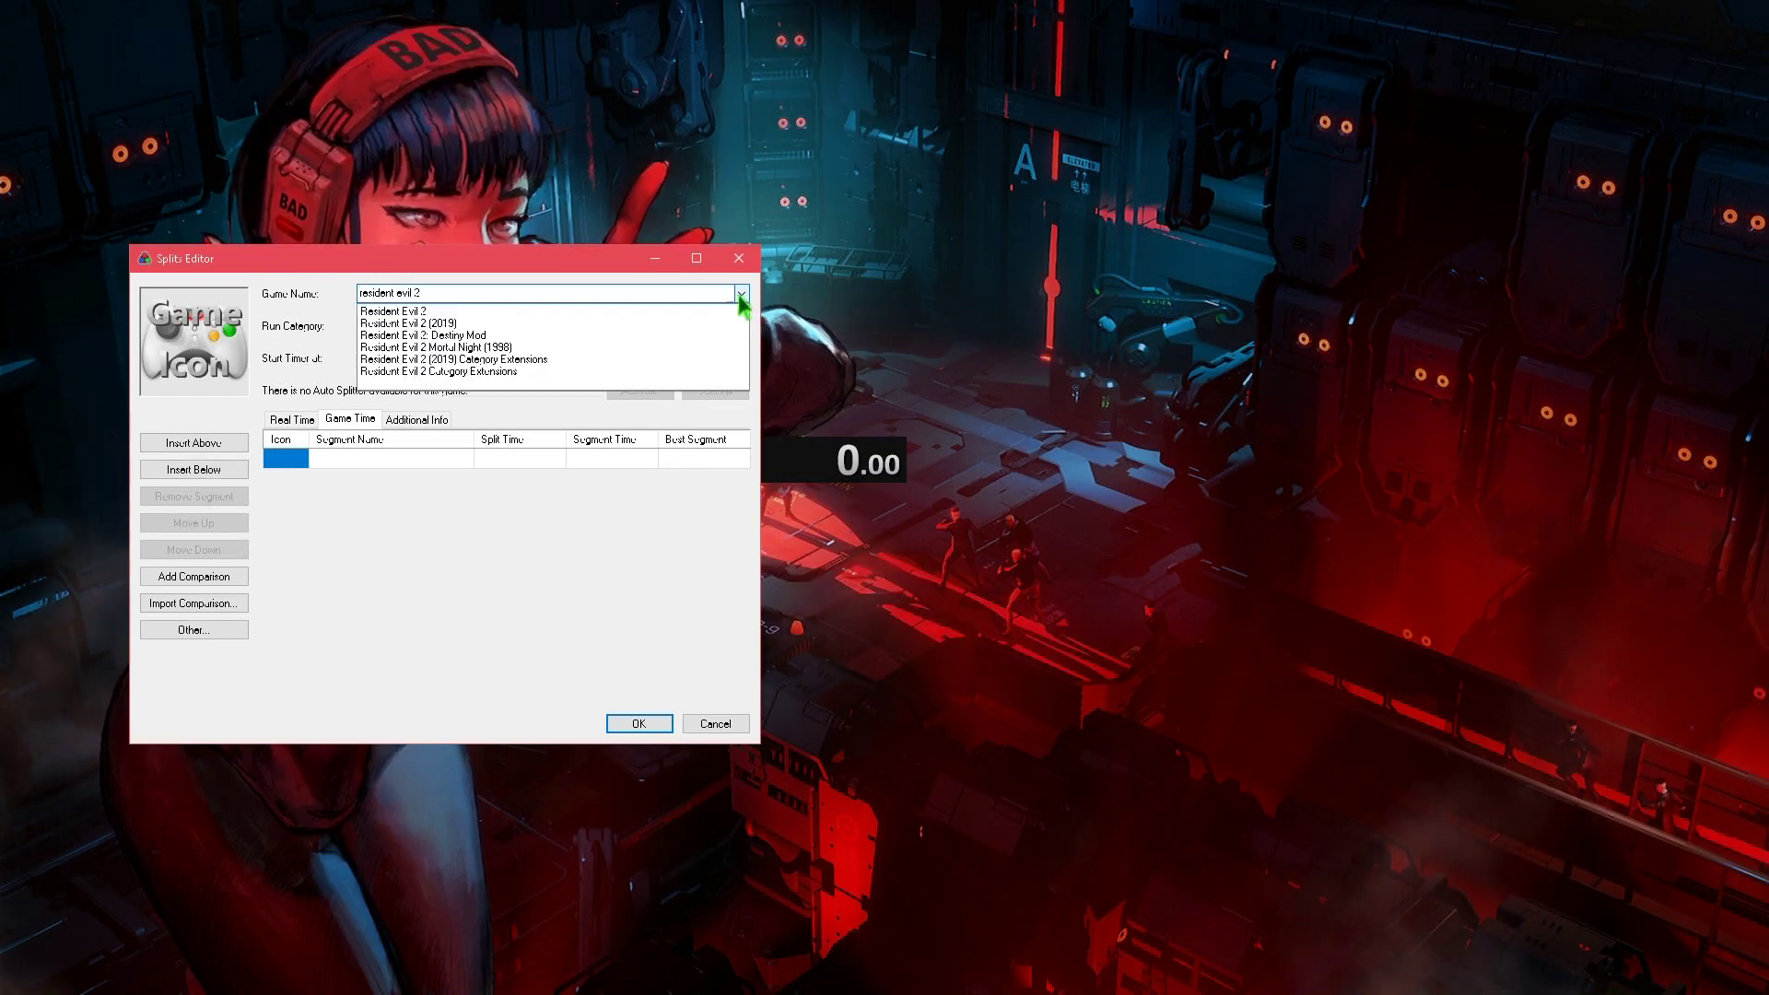
click(442, 324)
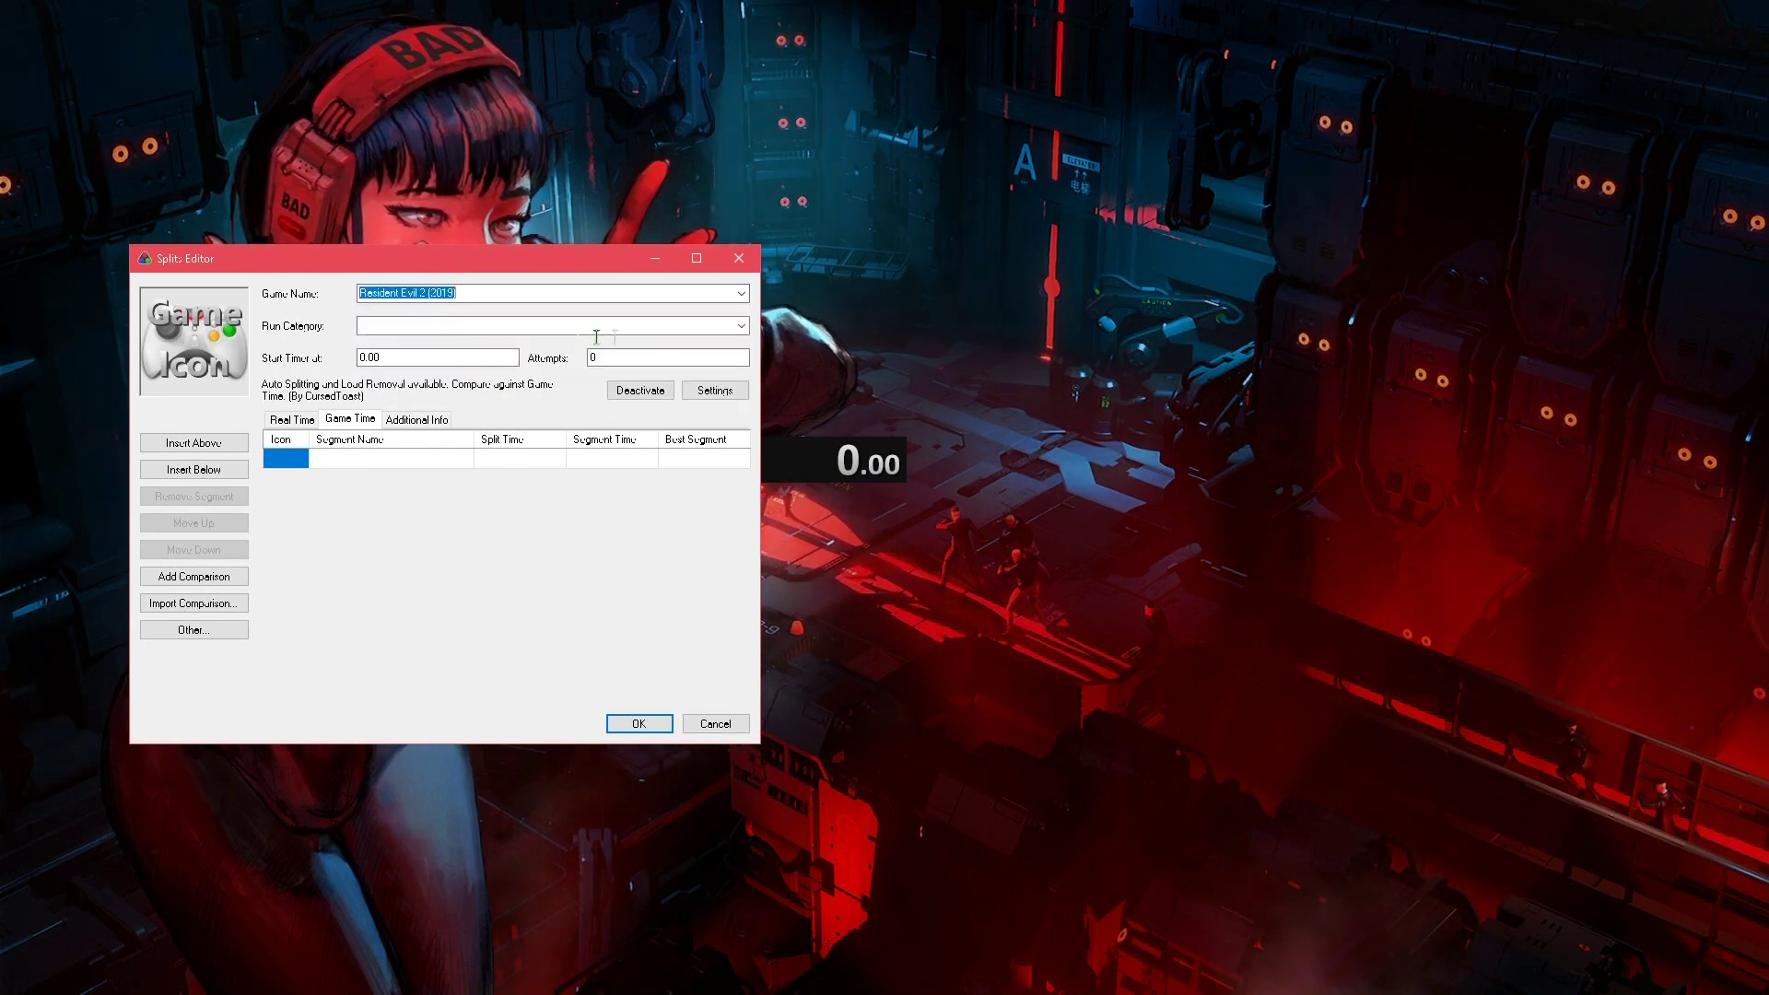
click(741, 327)
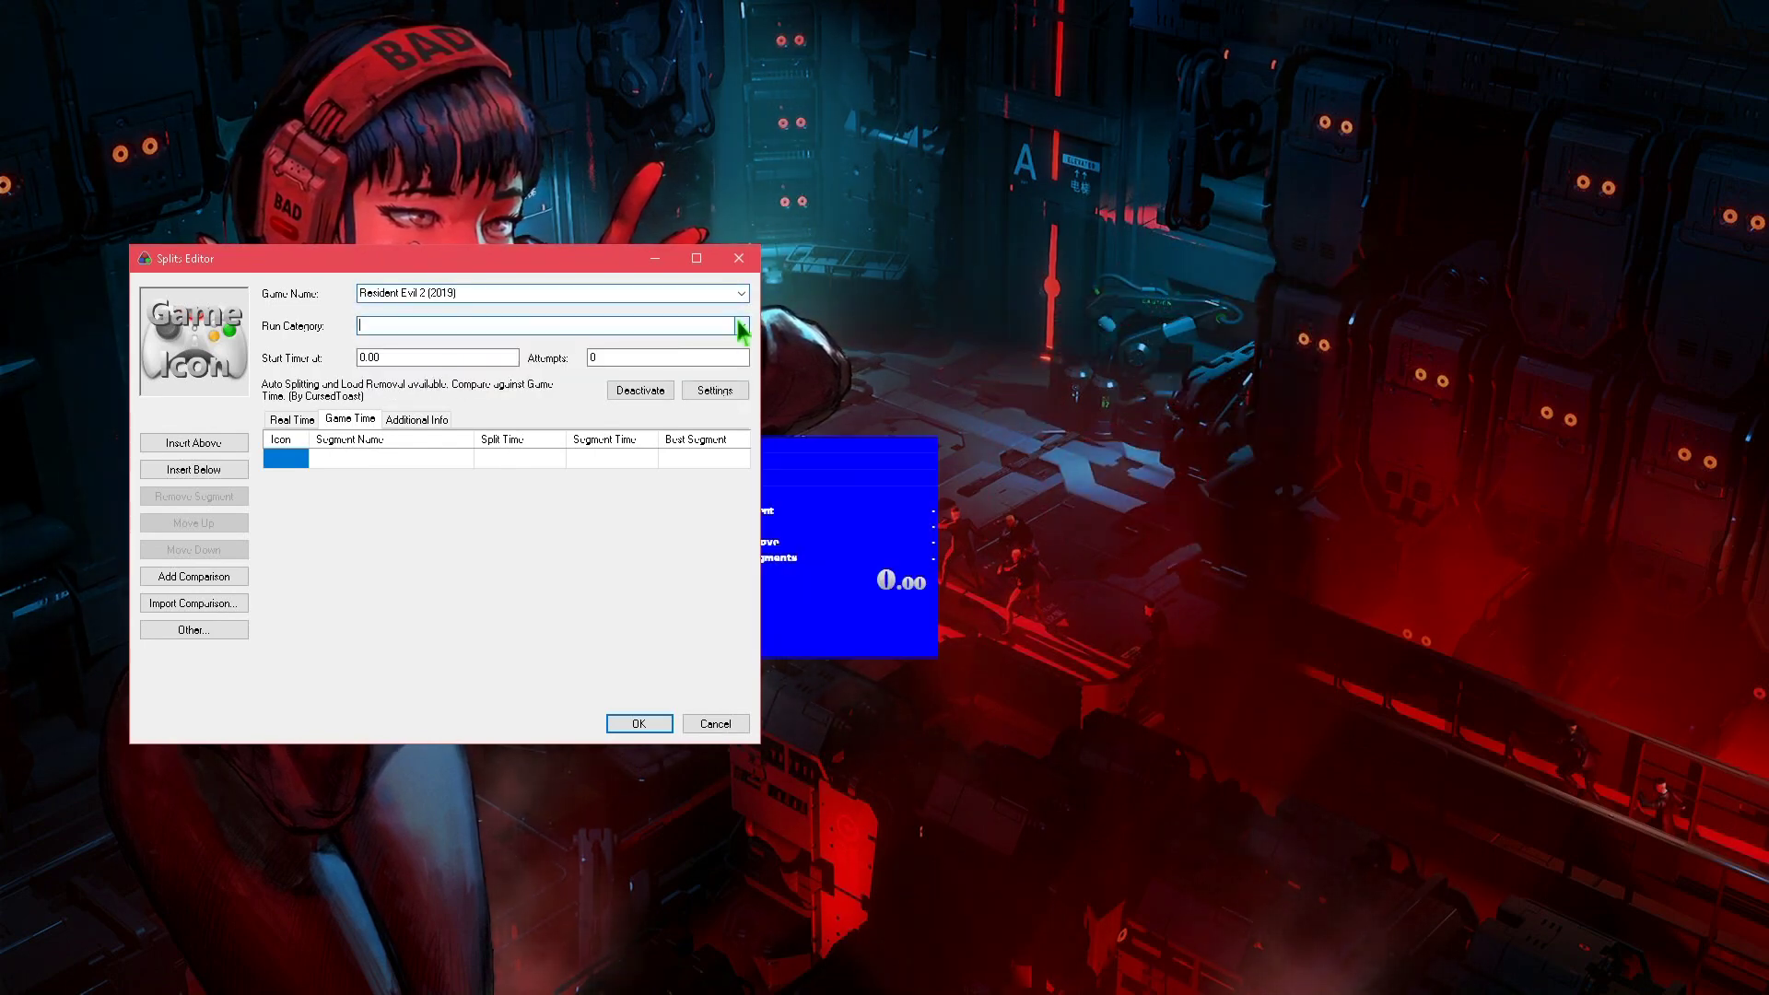
Step: Set the run category to New Game (PC) and toggle the auto splitter off and back on
click(742, 328)
click(742, 328)
click(742, 328)
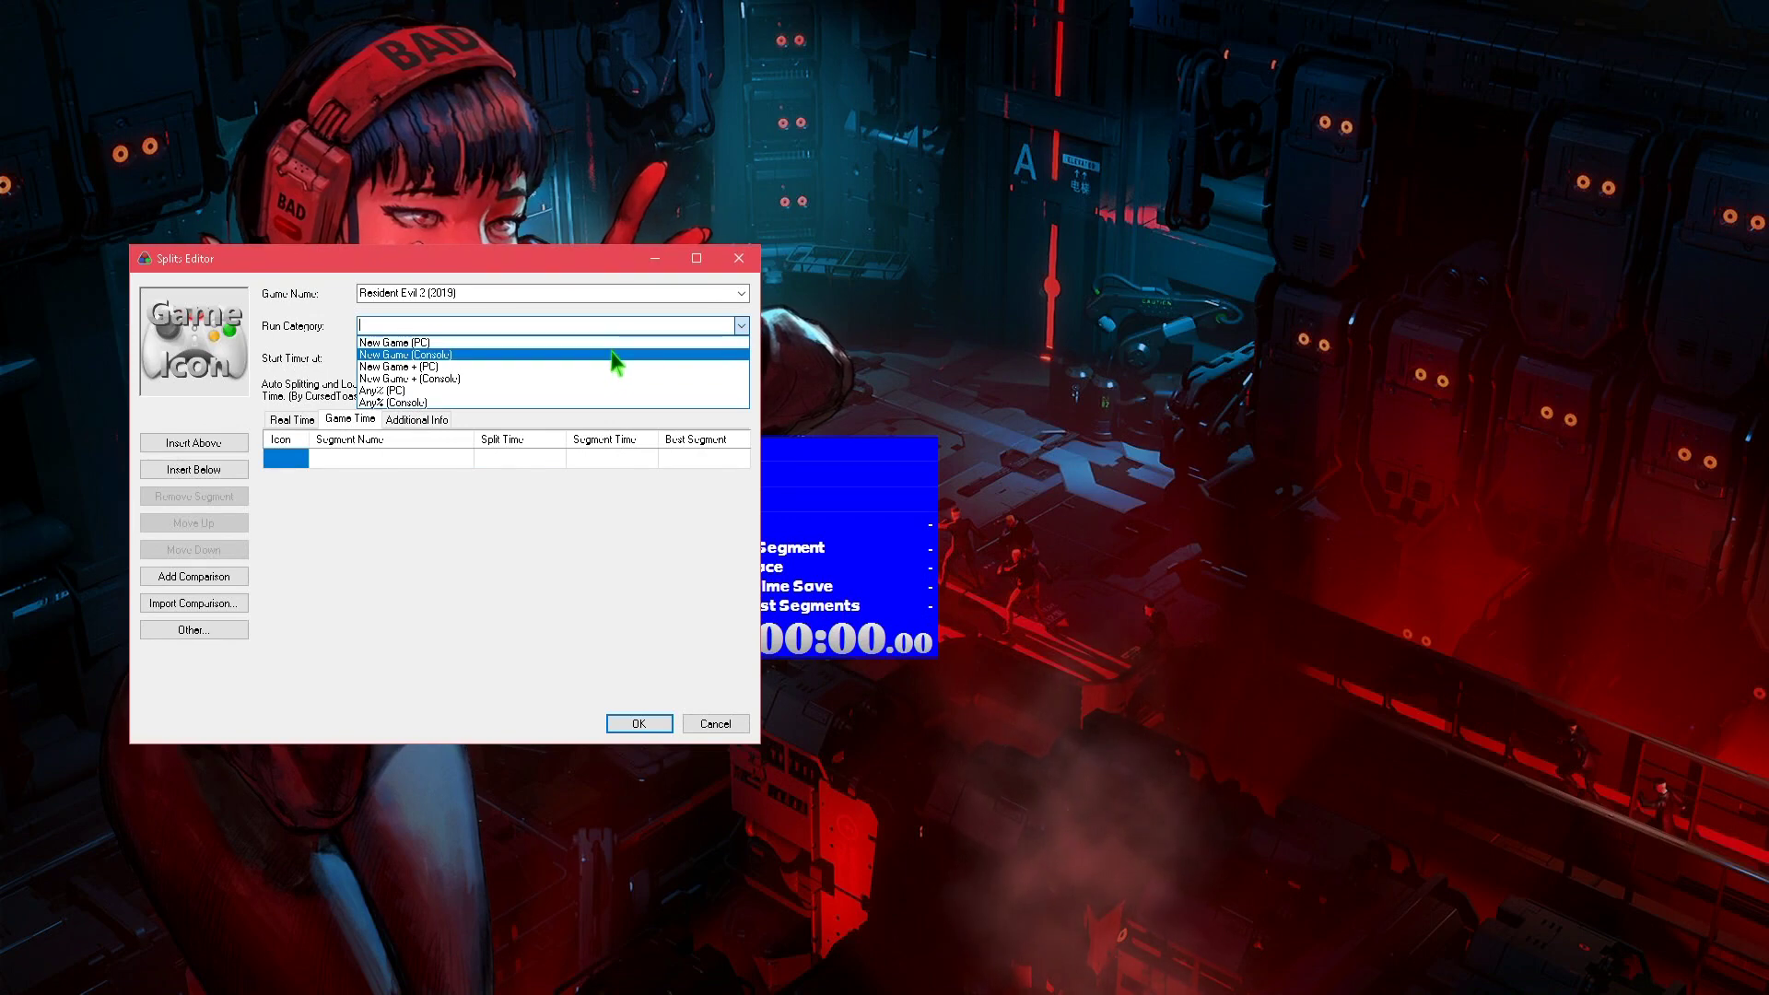
click(613, 343)
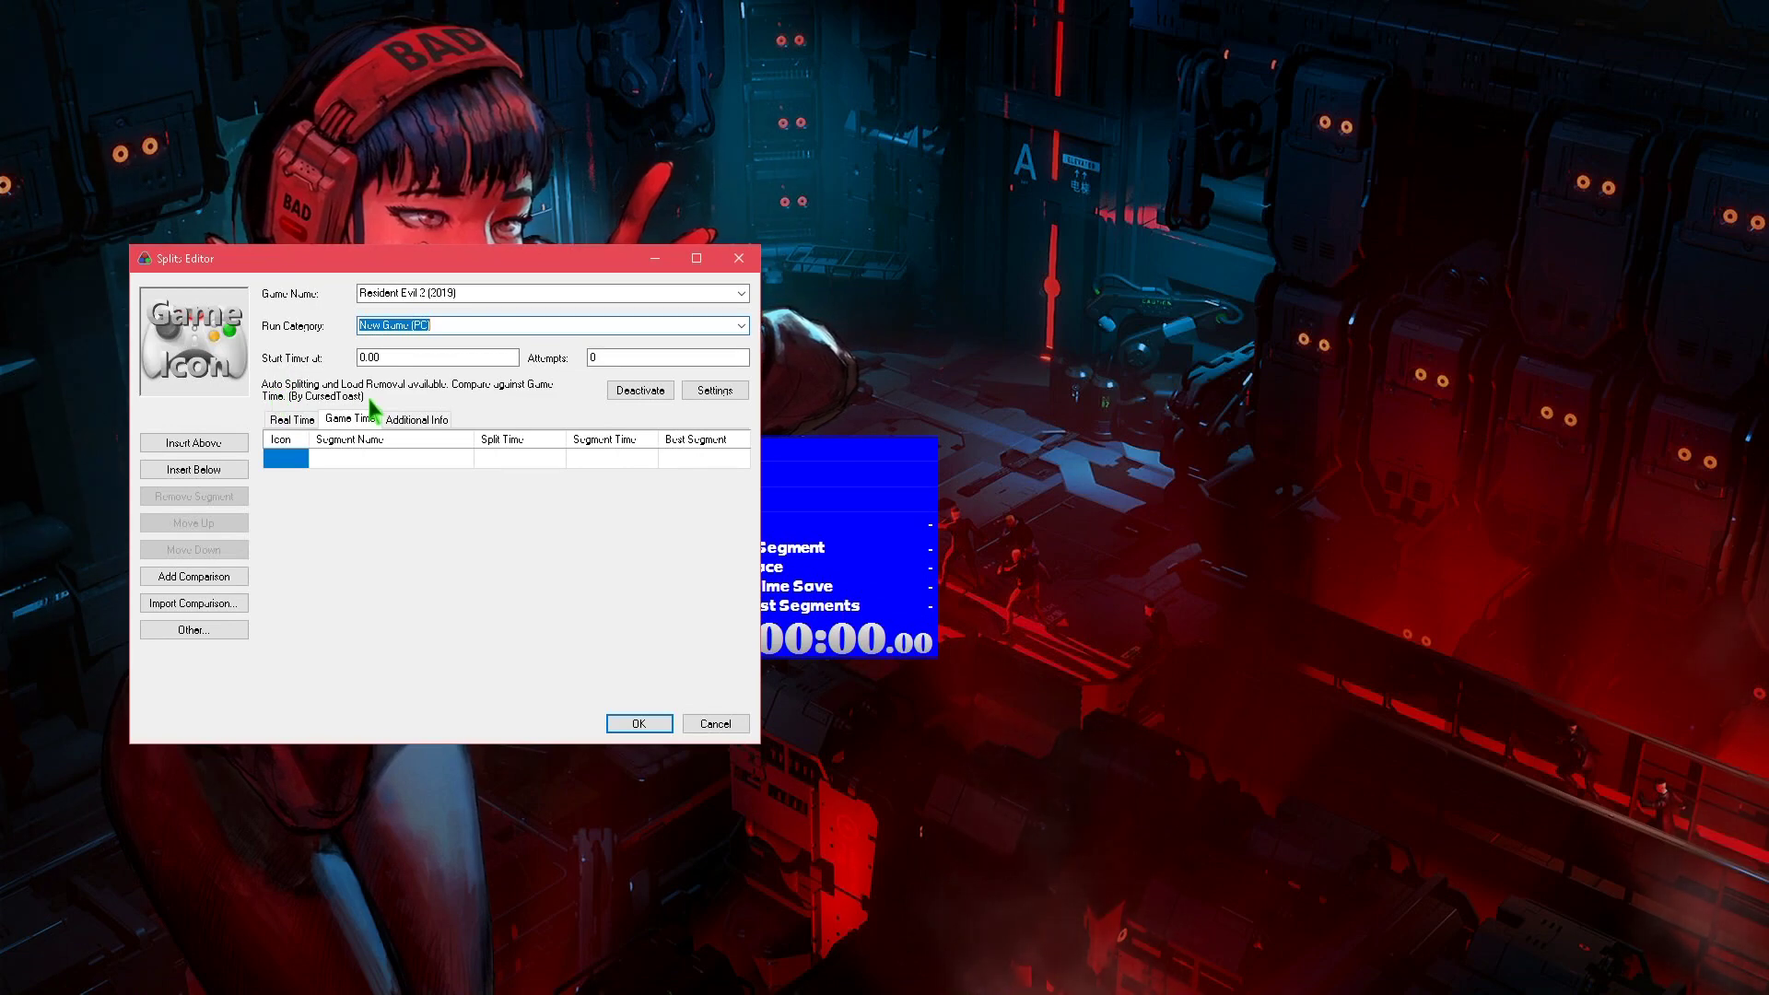
click(649, 394)
click(639, 393)
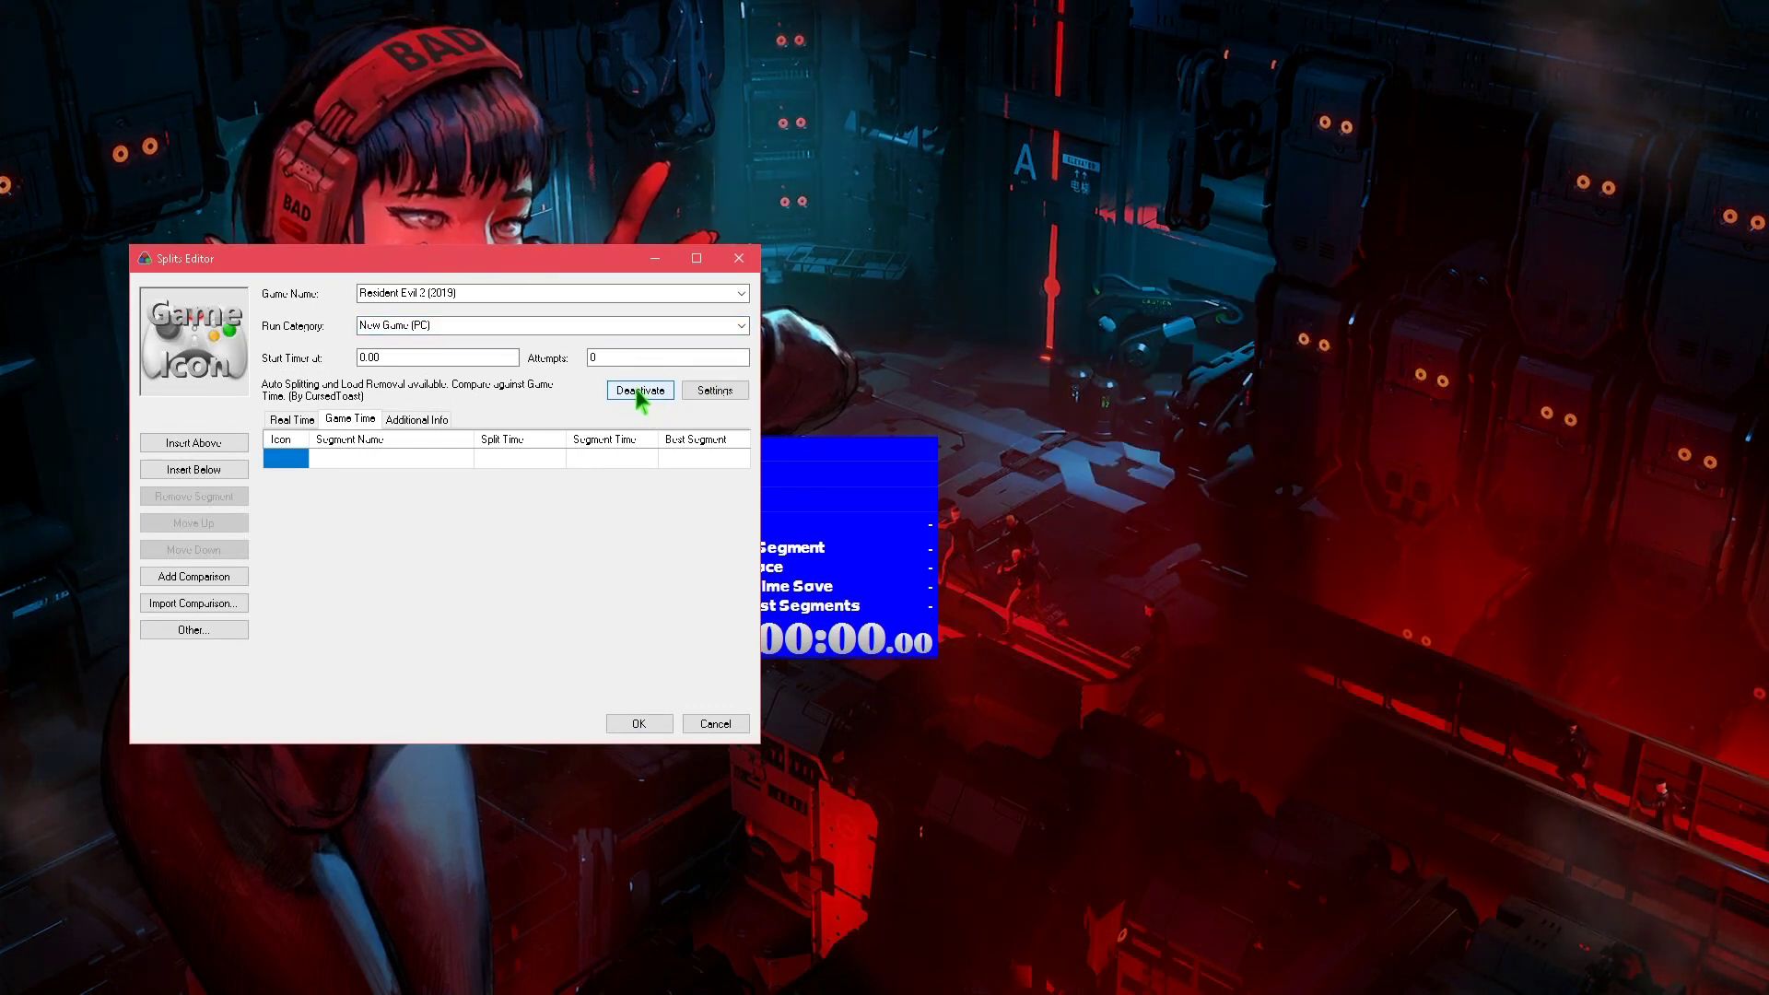
click(351, 426)
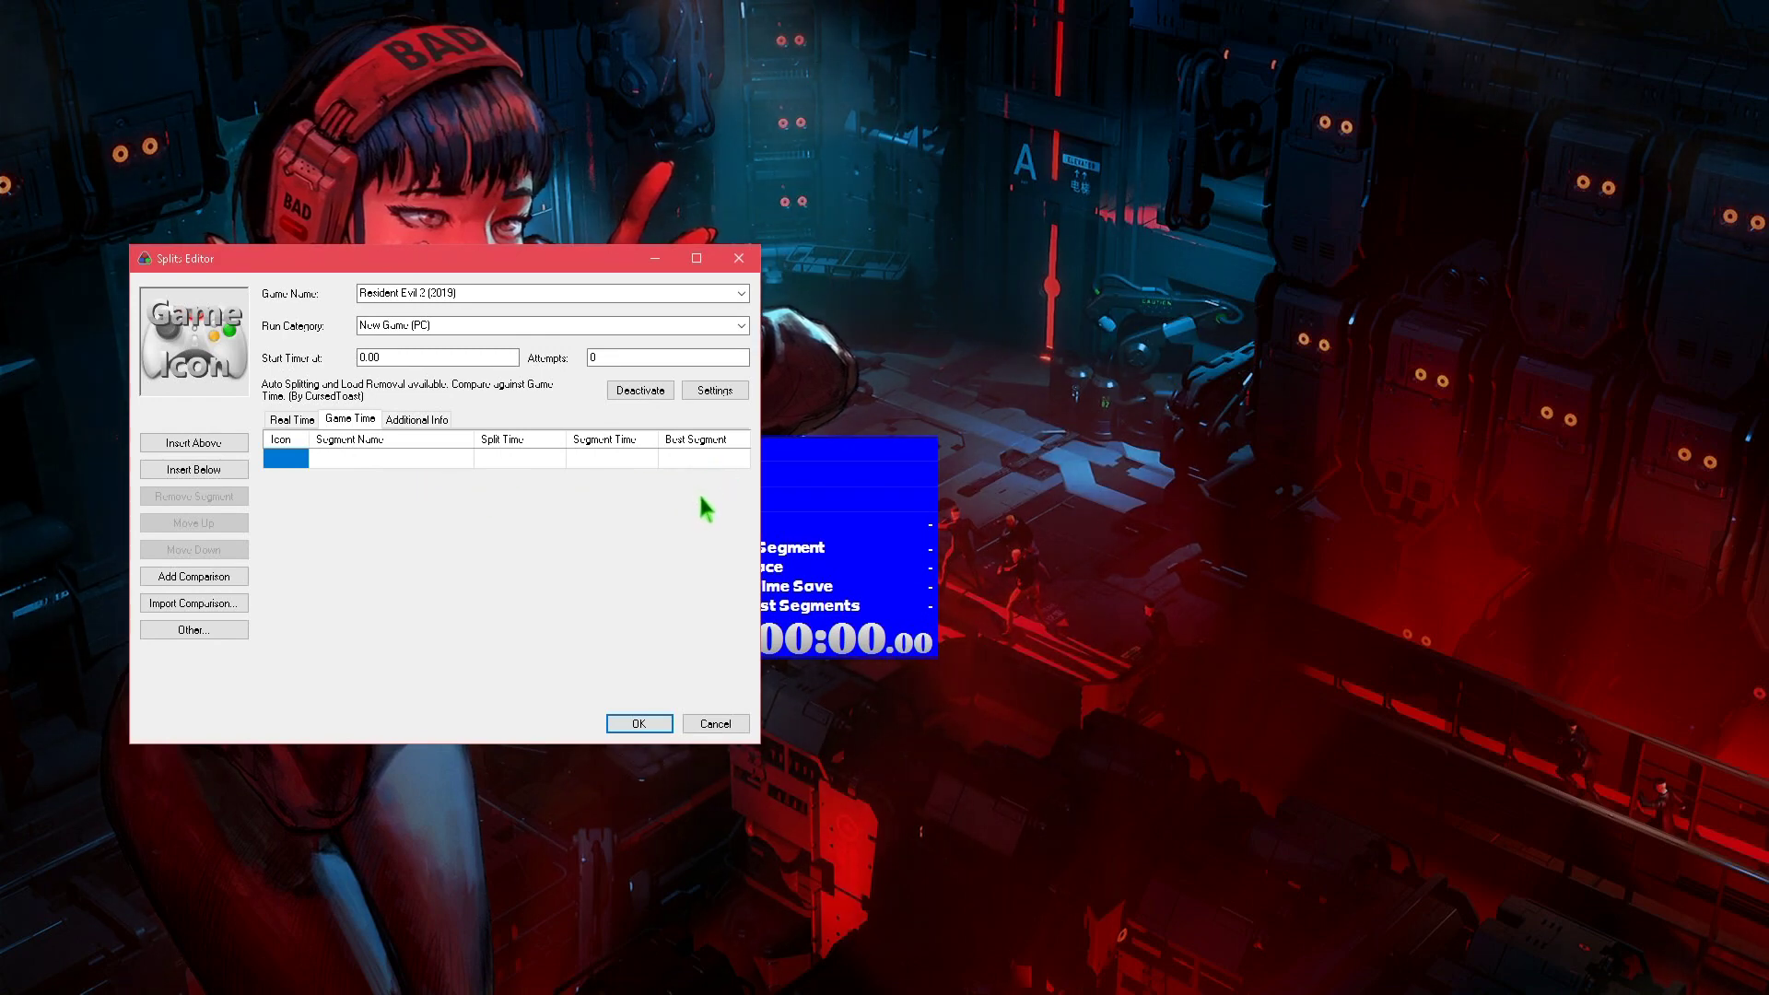
Step: Open the auto-splitter settings and browse the key split options from Courtyard Key to Parking Garage Key Card
click(715, 393)
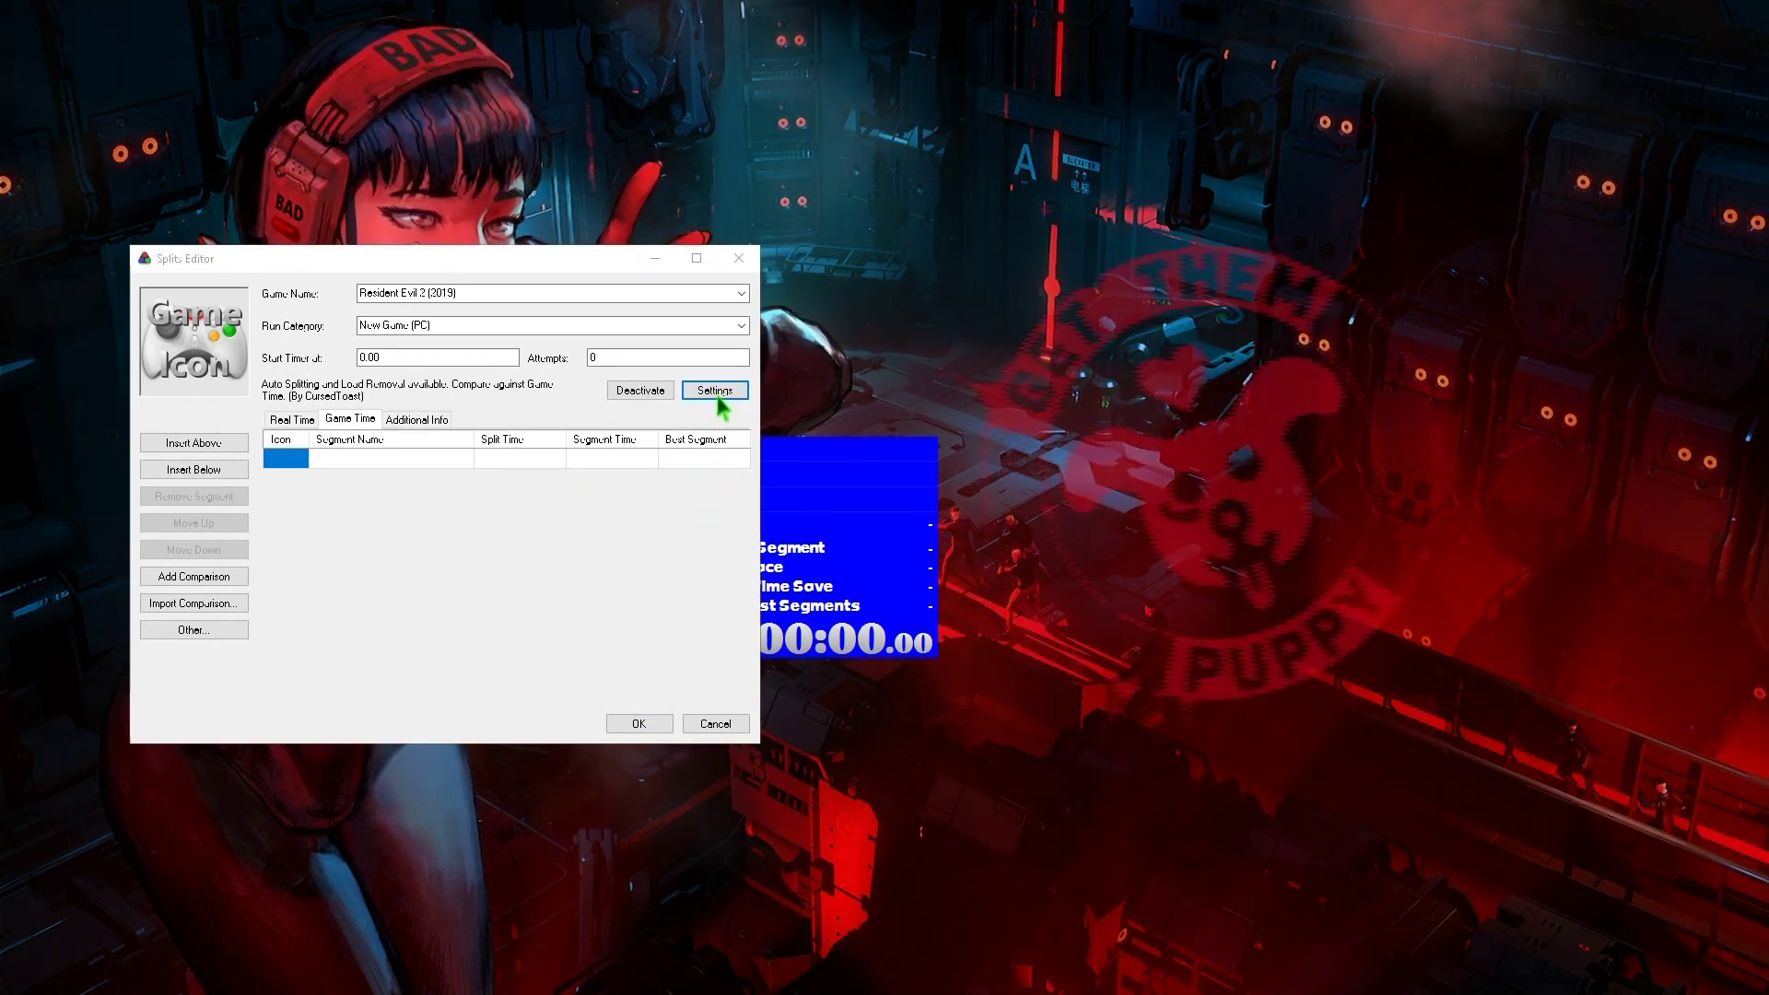
drag(1593, 178, 1150, 241)
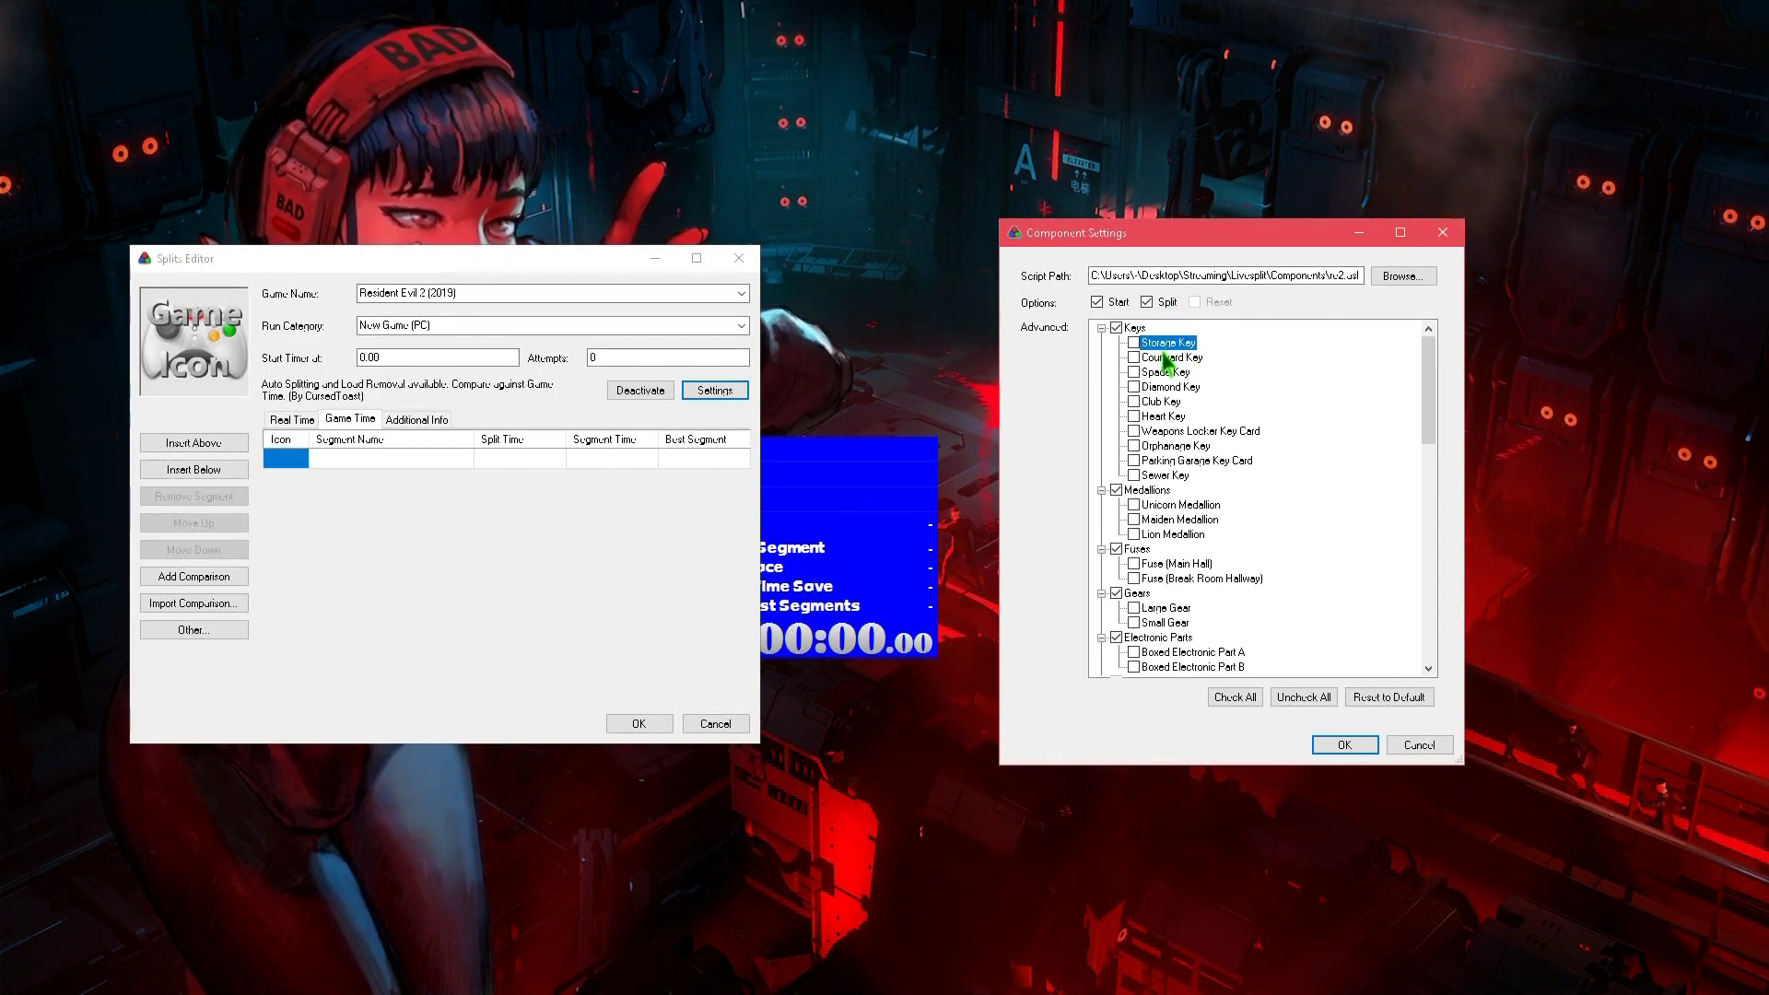
click(1168, 358)
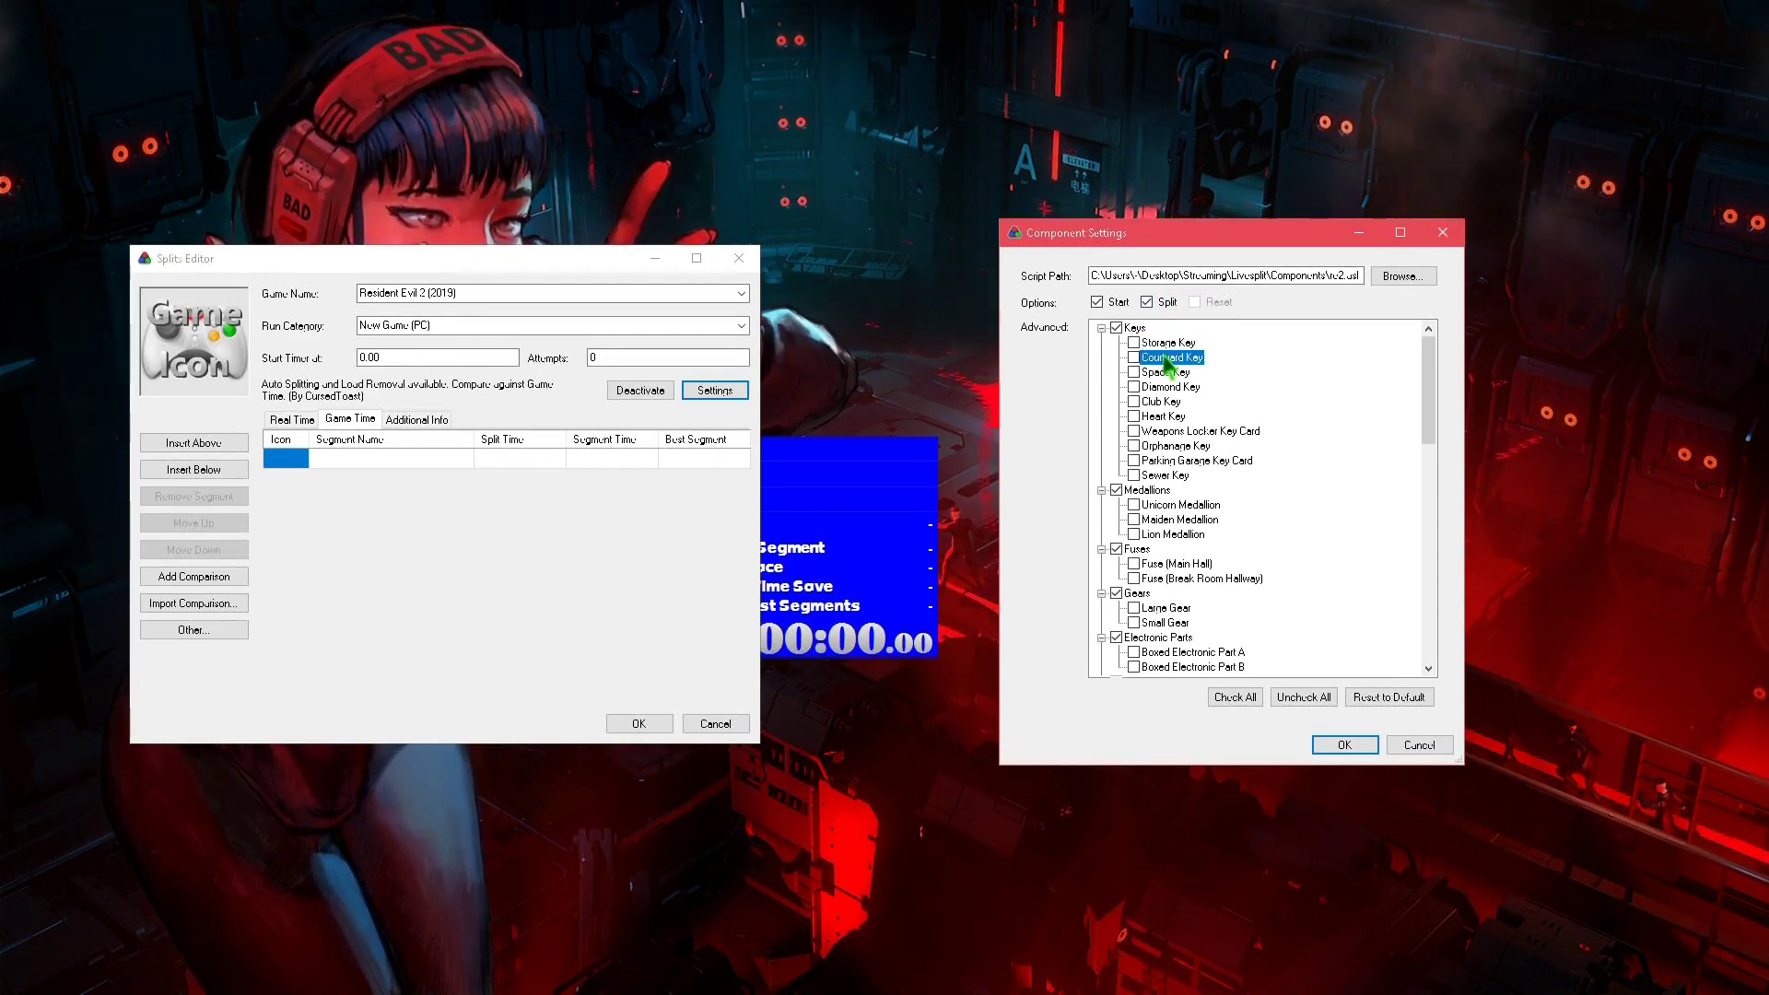
click(1162, 373)
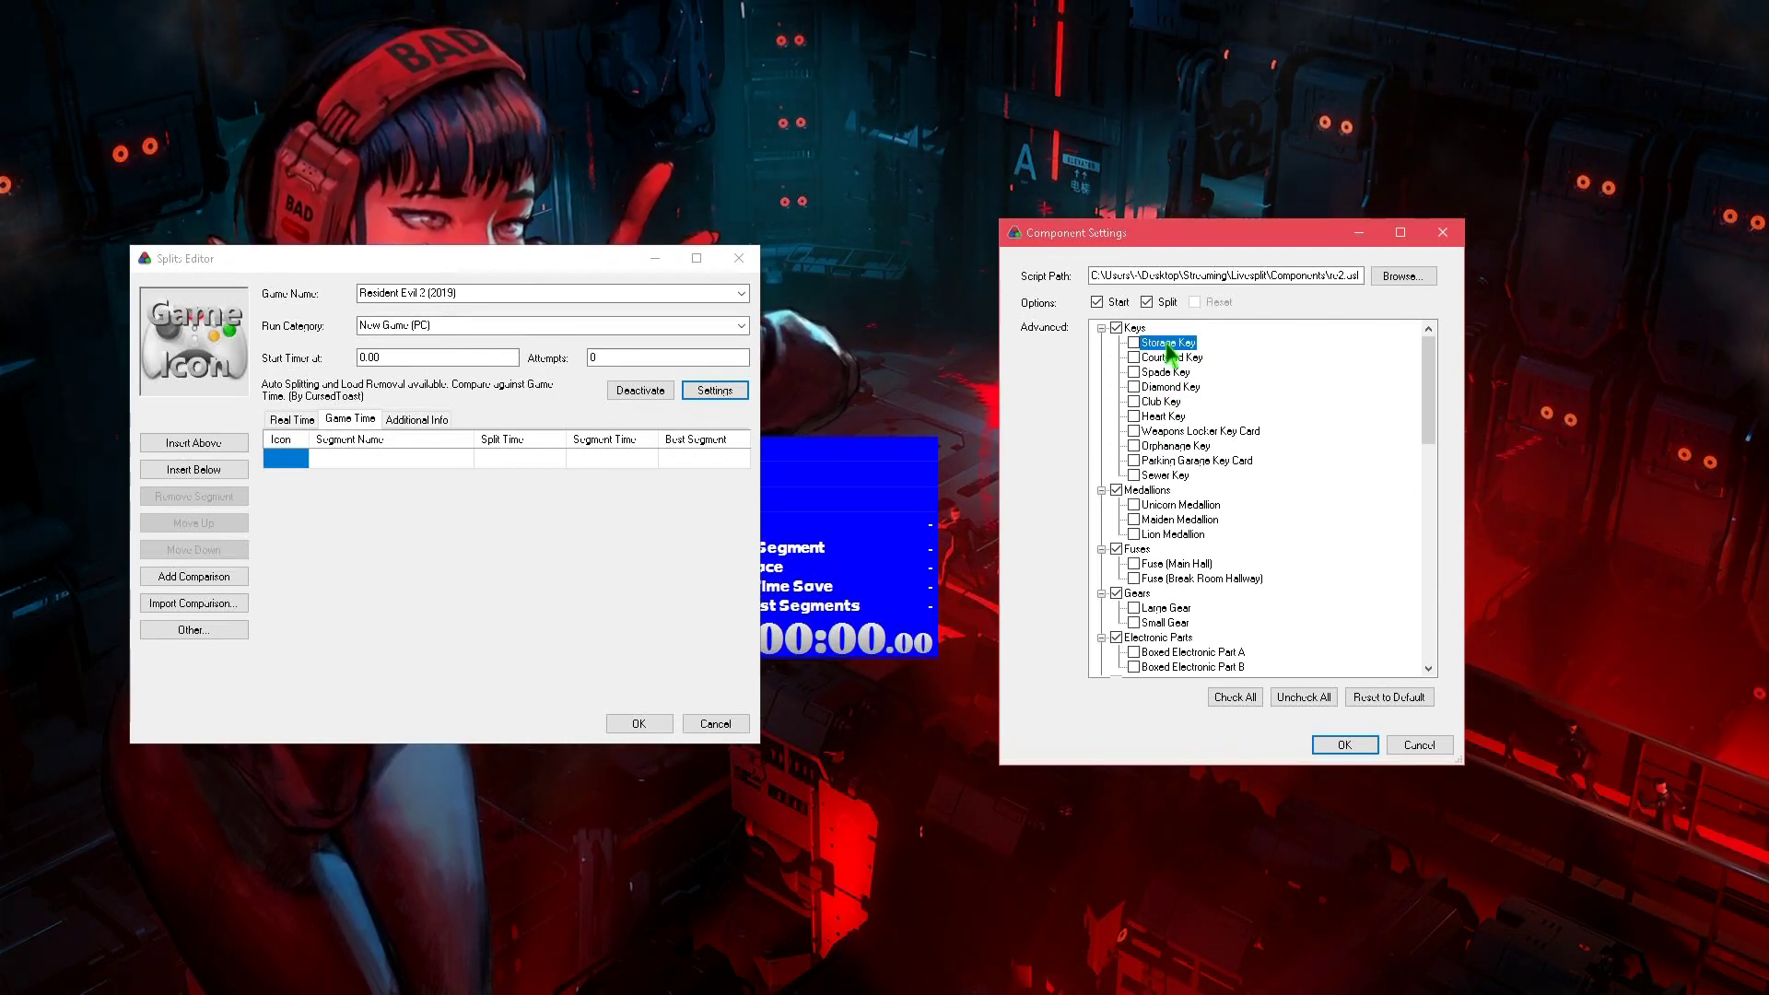
click(1163, 401)
click(1168, 417)
click(1174, 431)
click(1178, 446)
click(1184, 461)
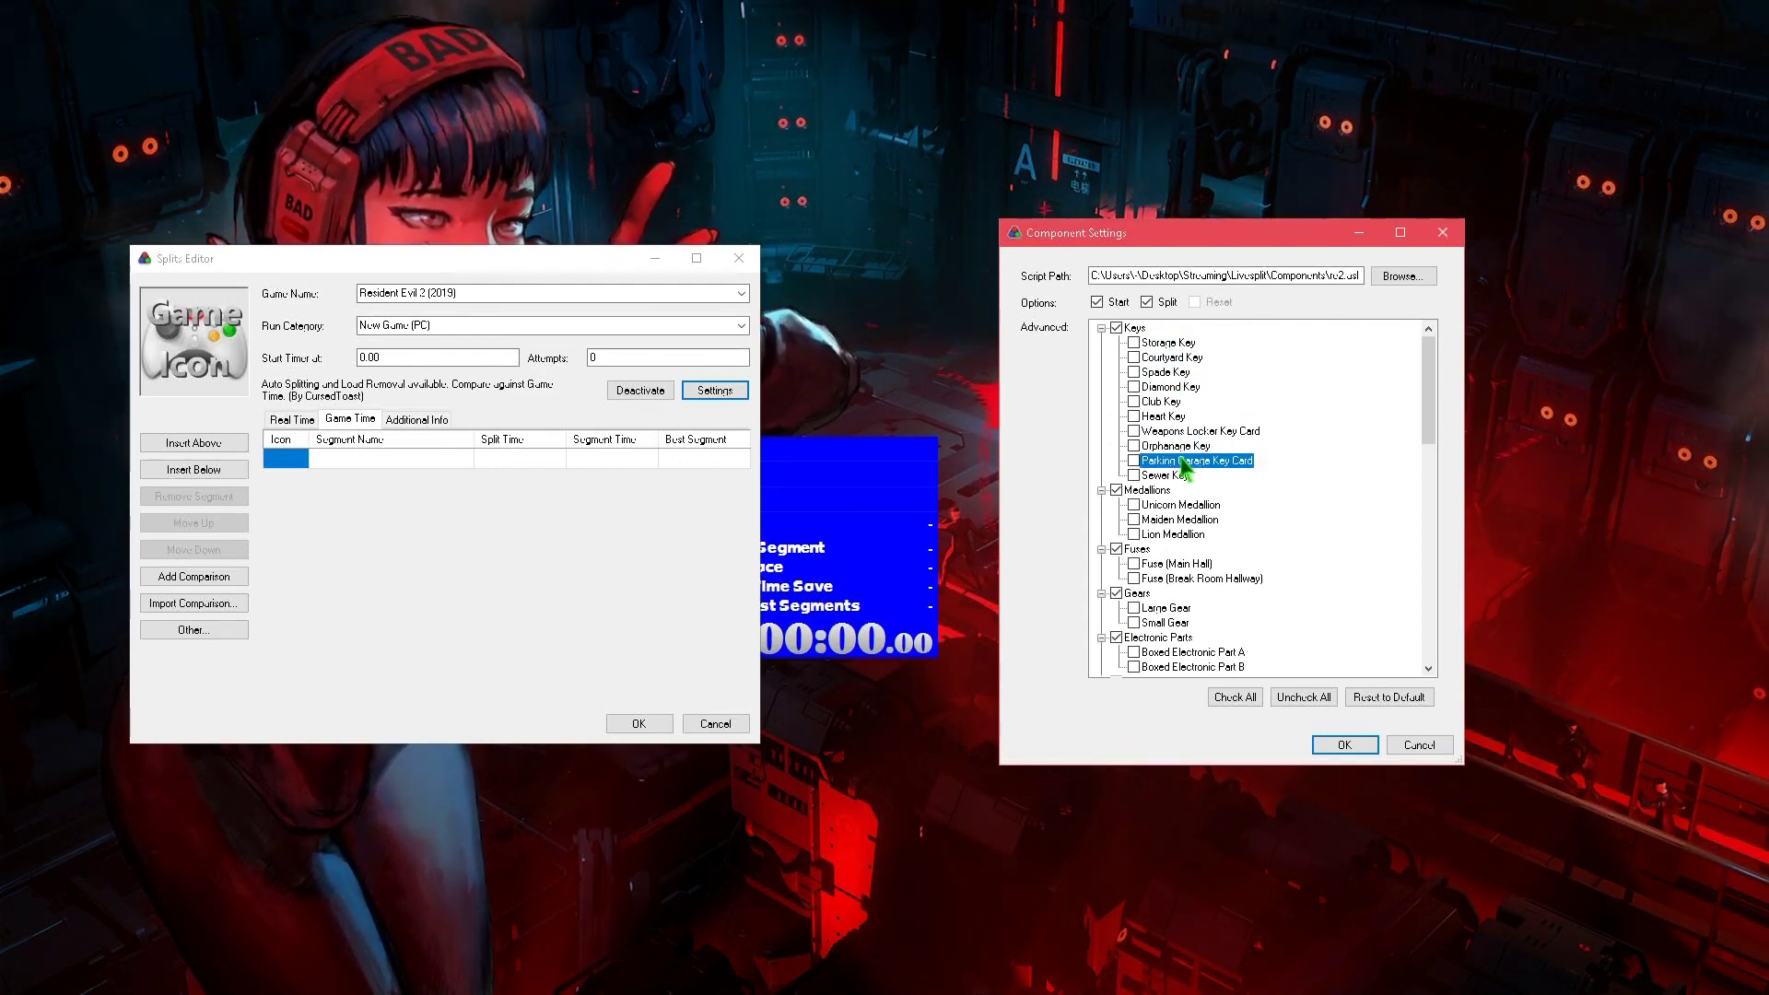
click(1175, 446)
click(1171, 432)
click(1164, 417)
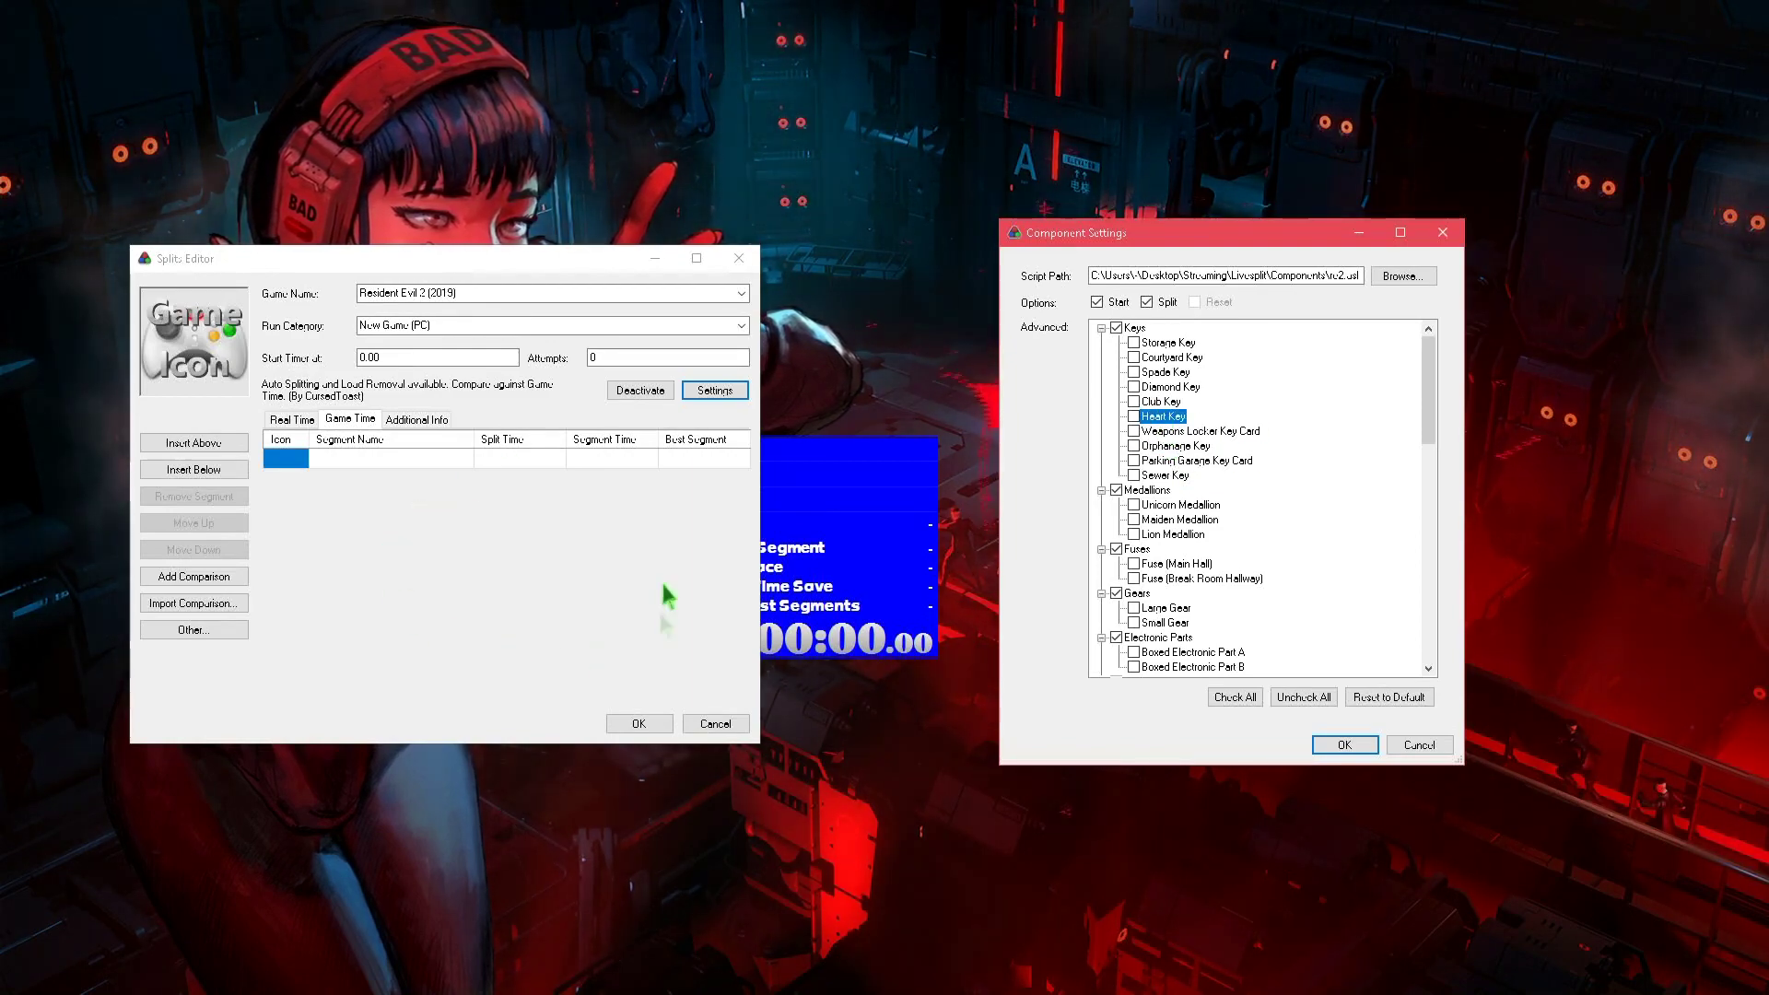
Step: Tick Storage Key, Spade Key, three medallions, Fuse (Main Hall), both gears and both electronic parts, then confirm
click(1135, 344)
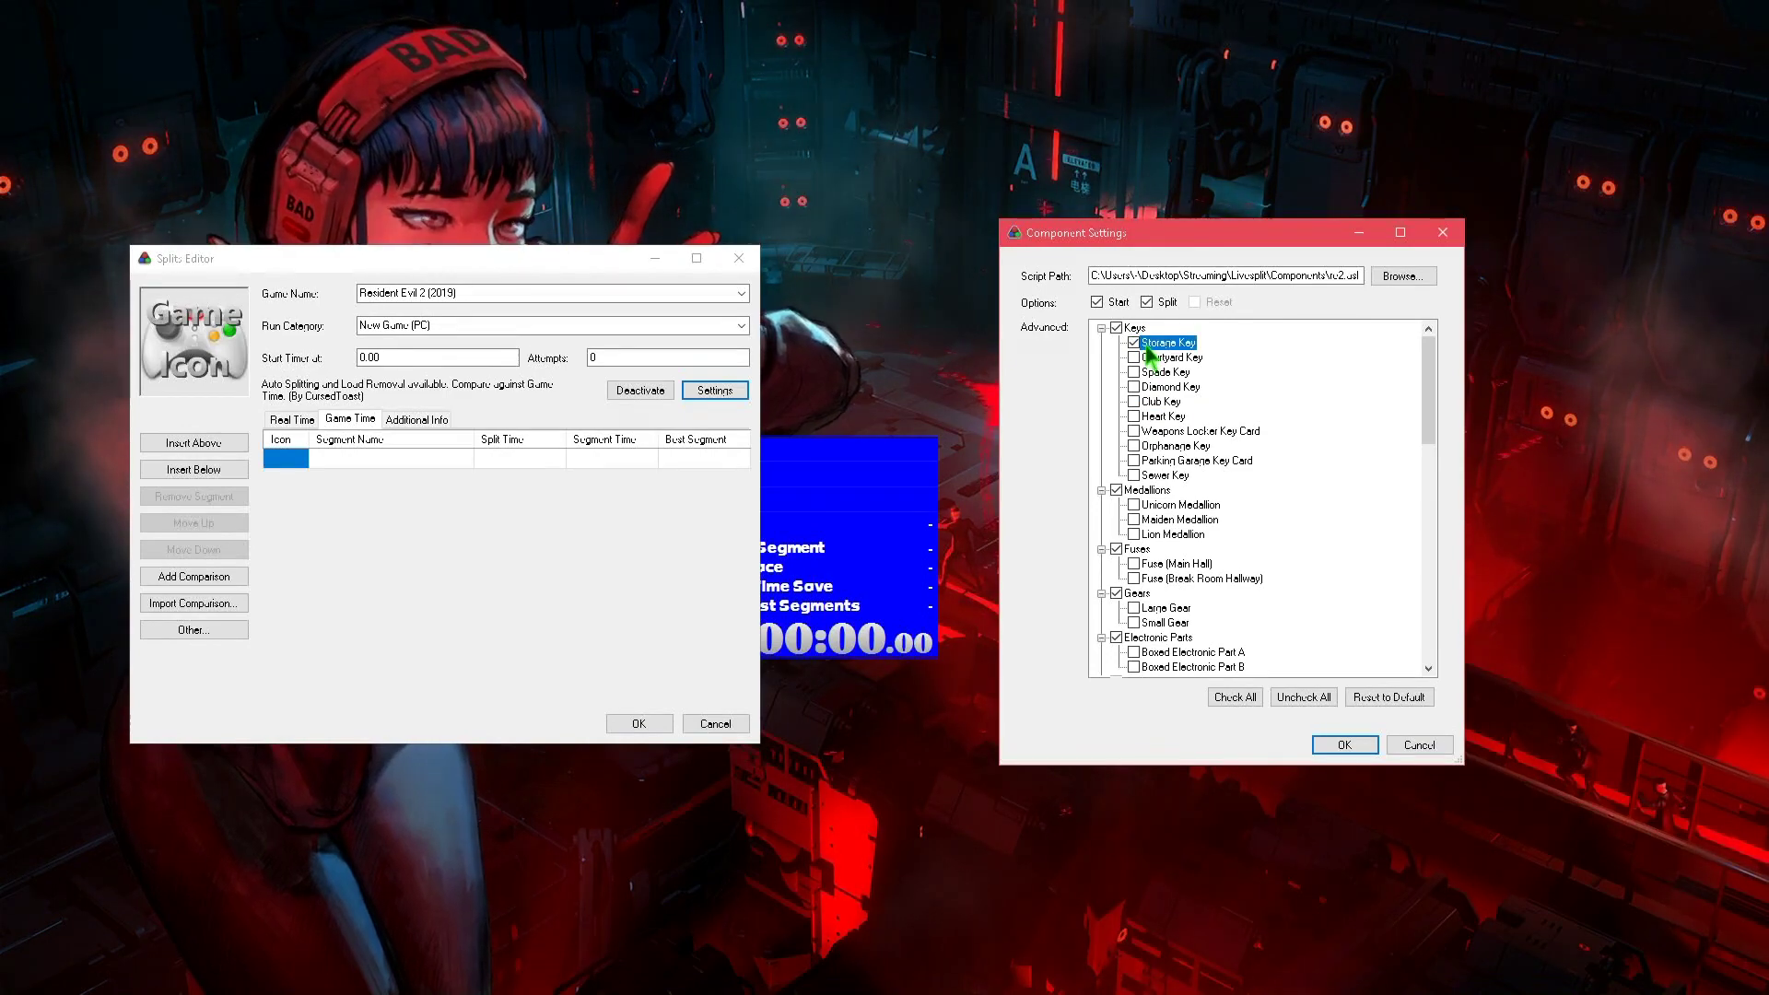
click(1134, 372)
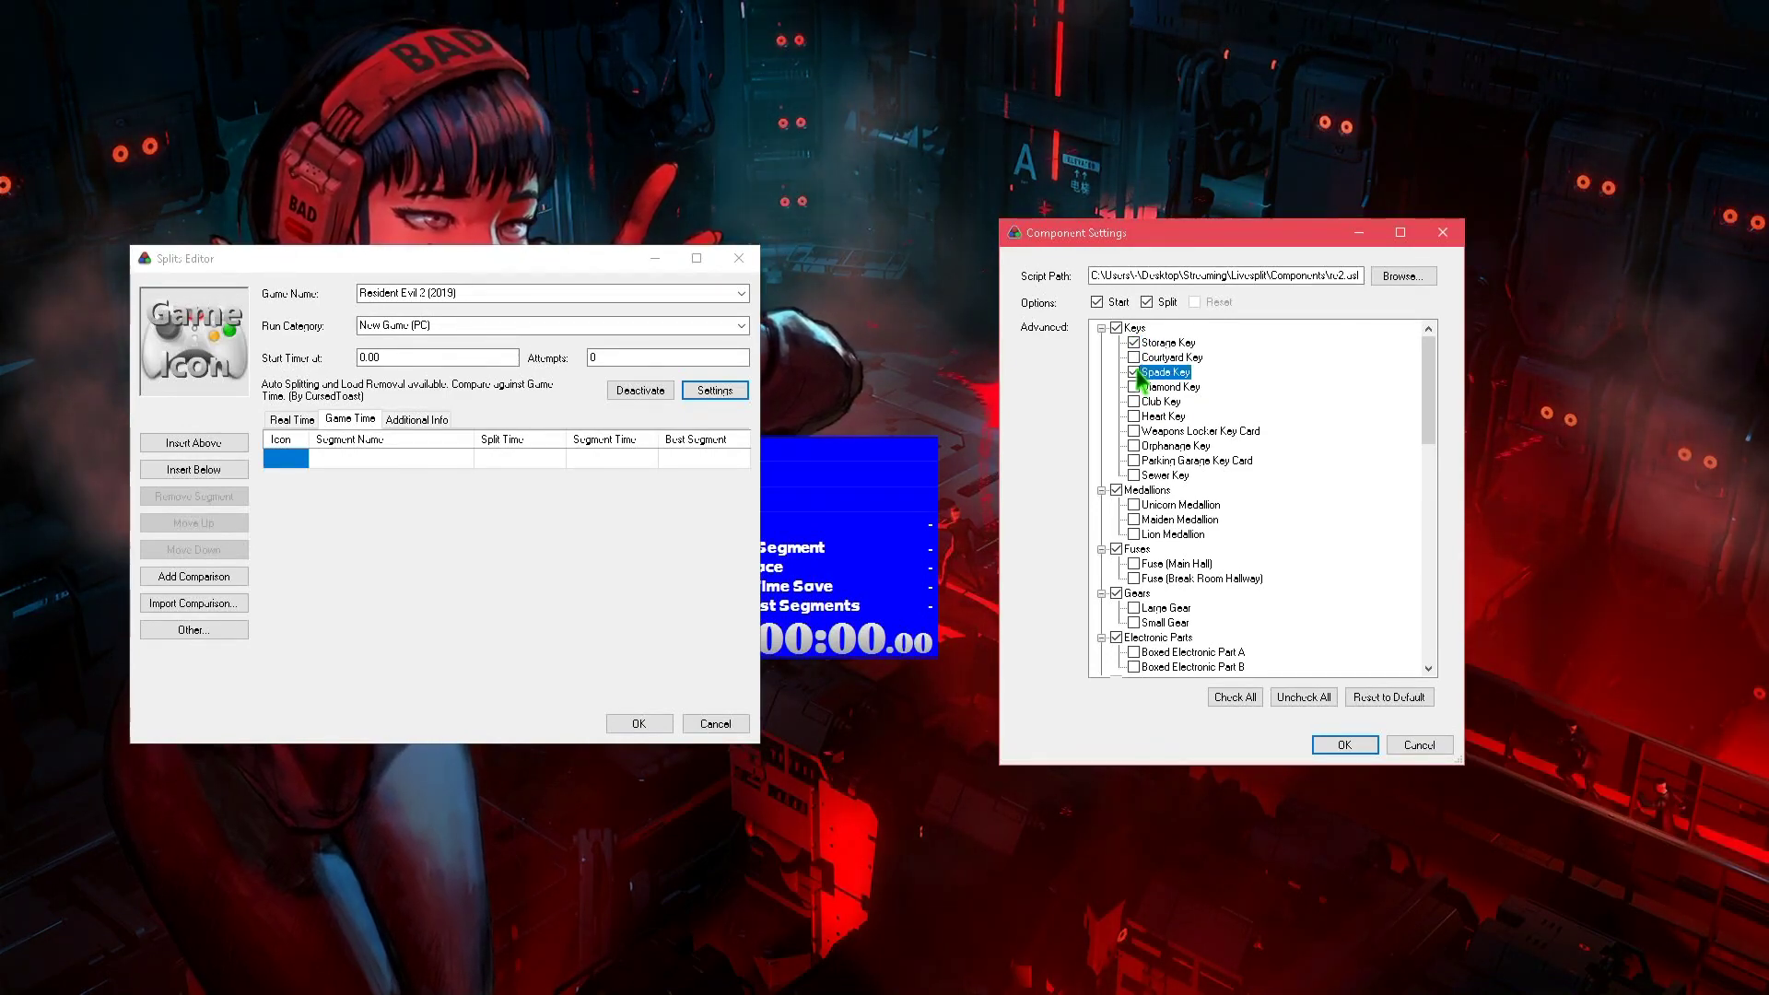
click(1134, 520)
click(1135, 505)
click(1134, 534)
click(1134, 564)
scroll(1140, 601, down, 1)
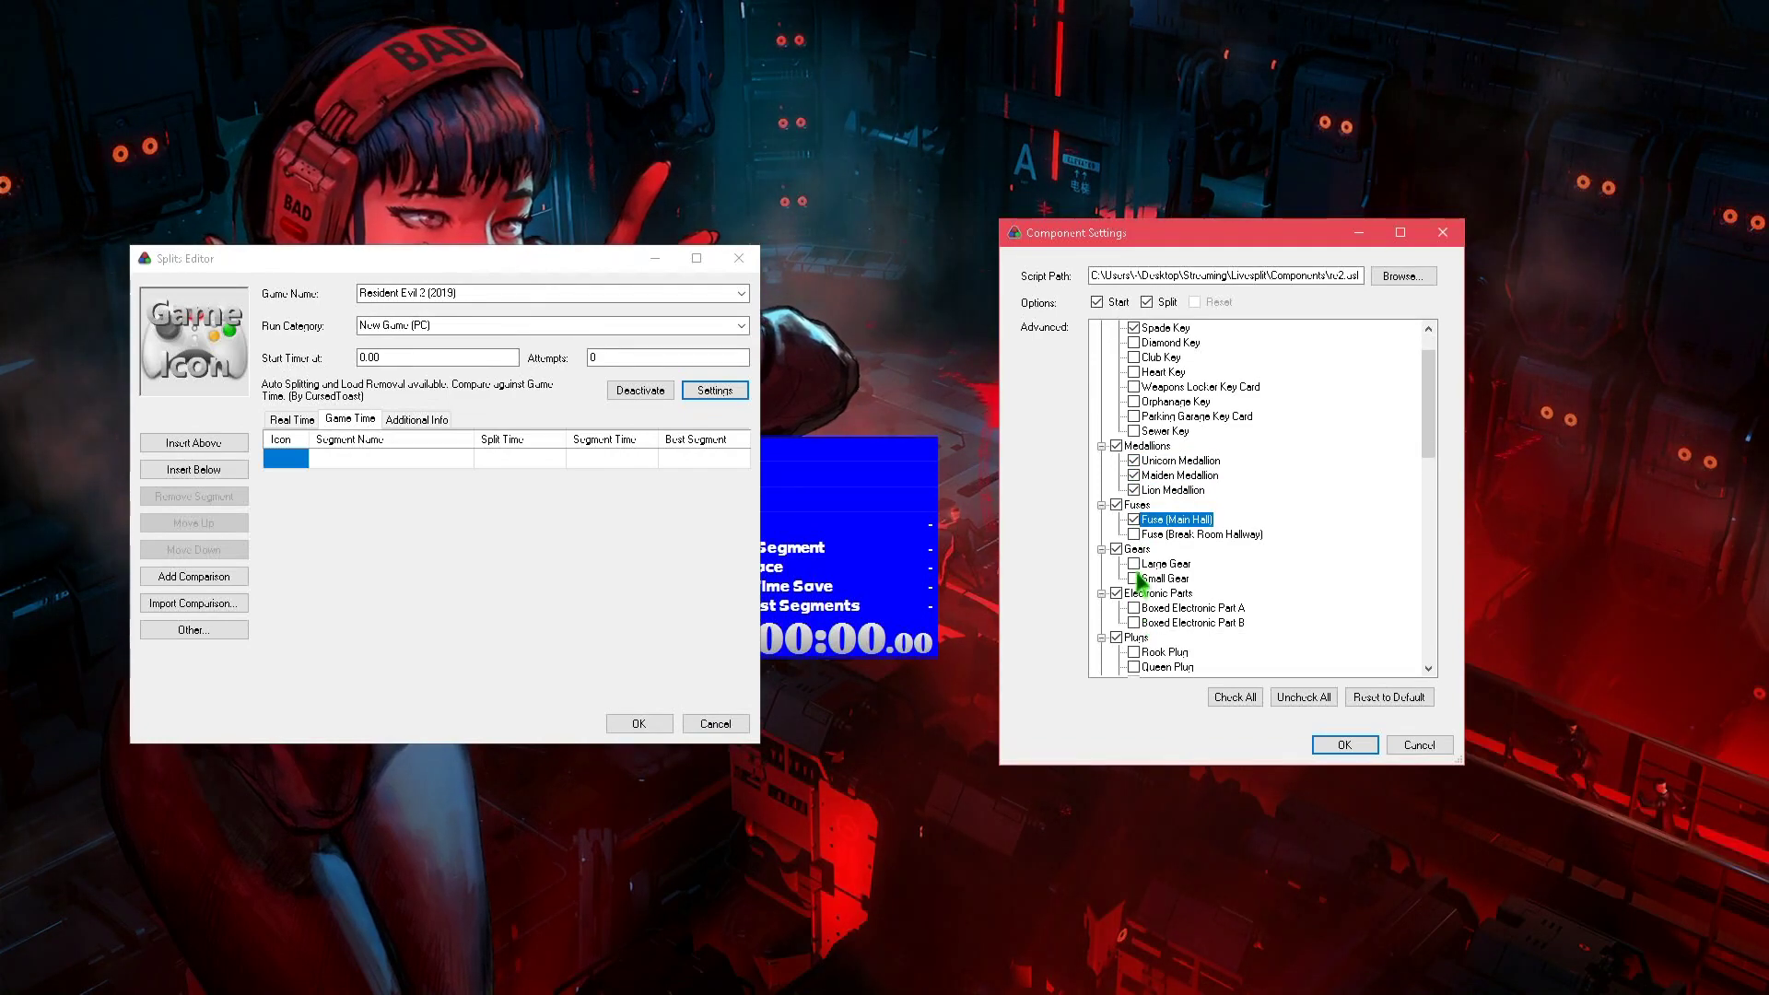
click(1134, 564)
click(1134, 579)
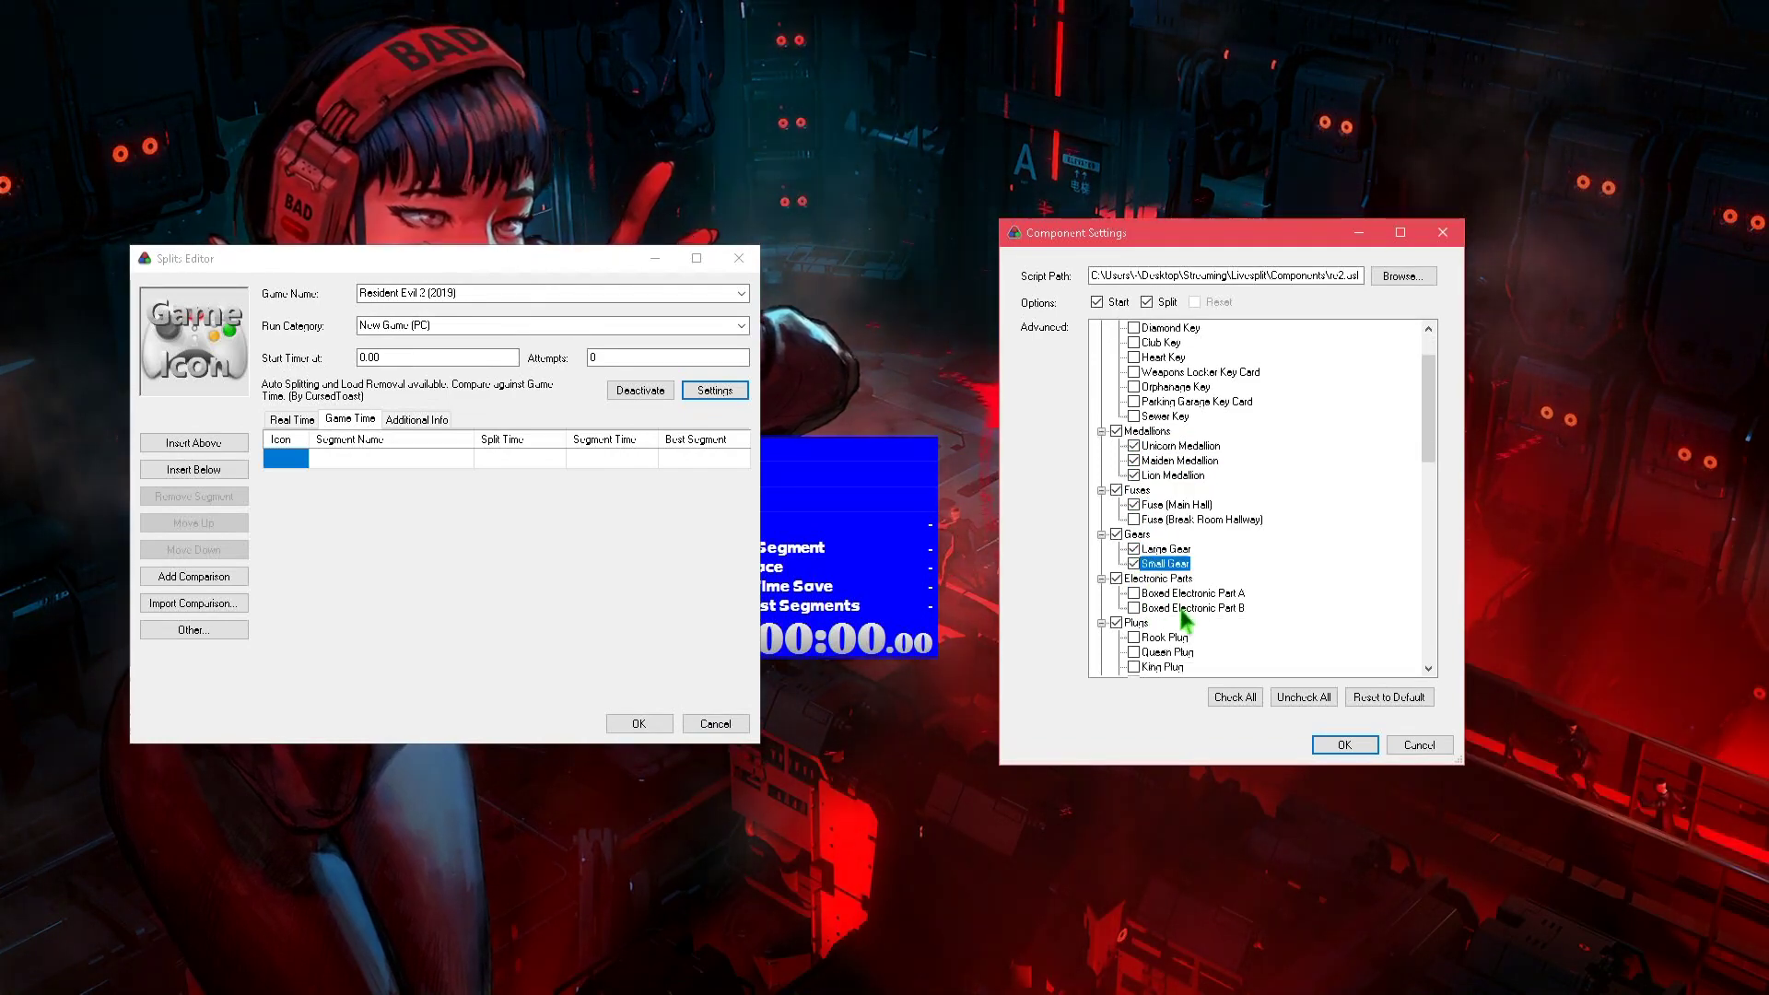
scroll(1198, 599, down, 1)
click(1134, 549)
click(1135, 564)
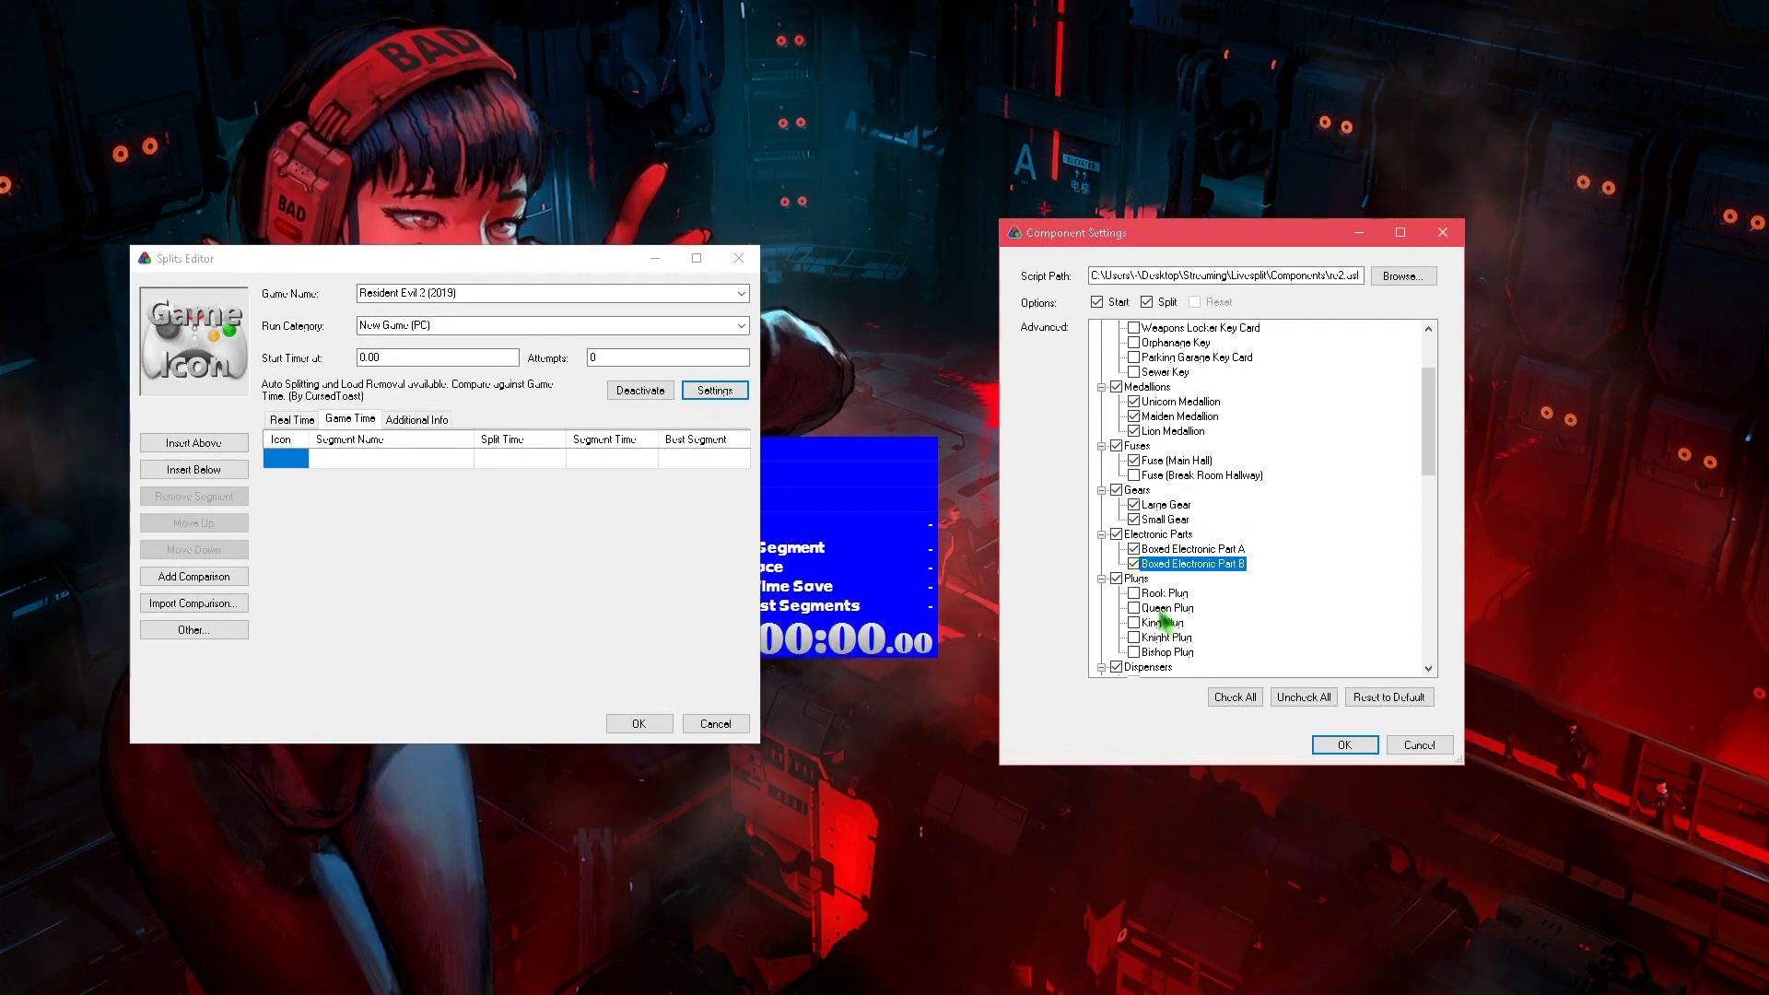
scroll(1156, 608, down, 1)
scroll(1179, 608, down, 1)
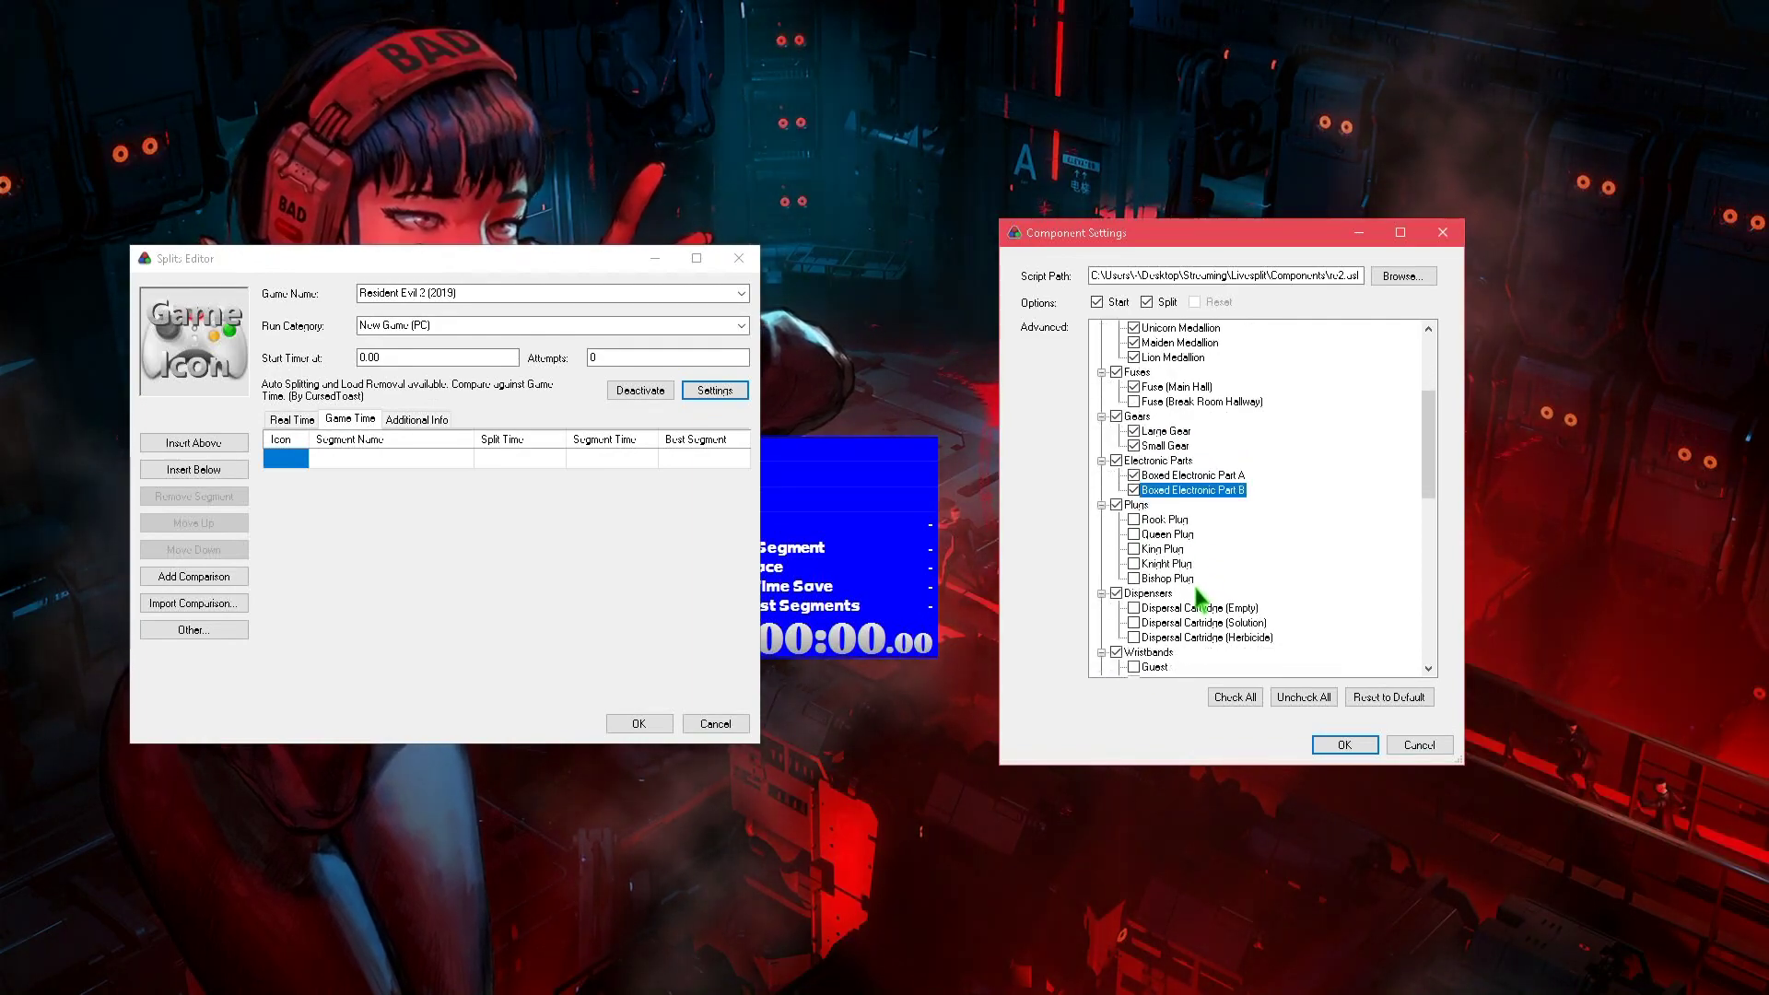
click(1345, 745)
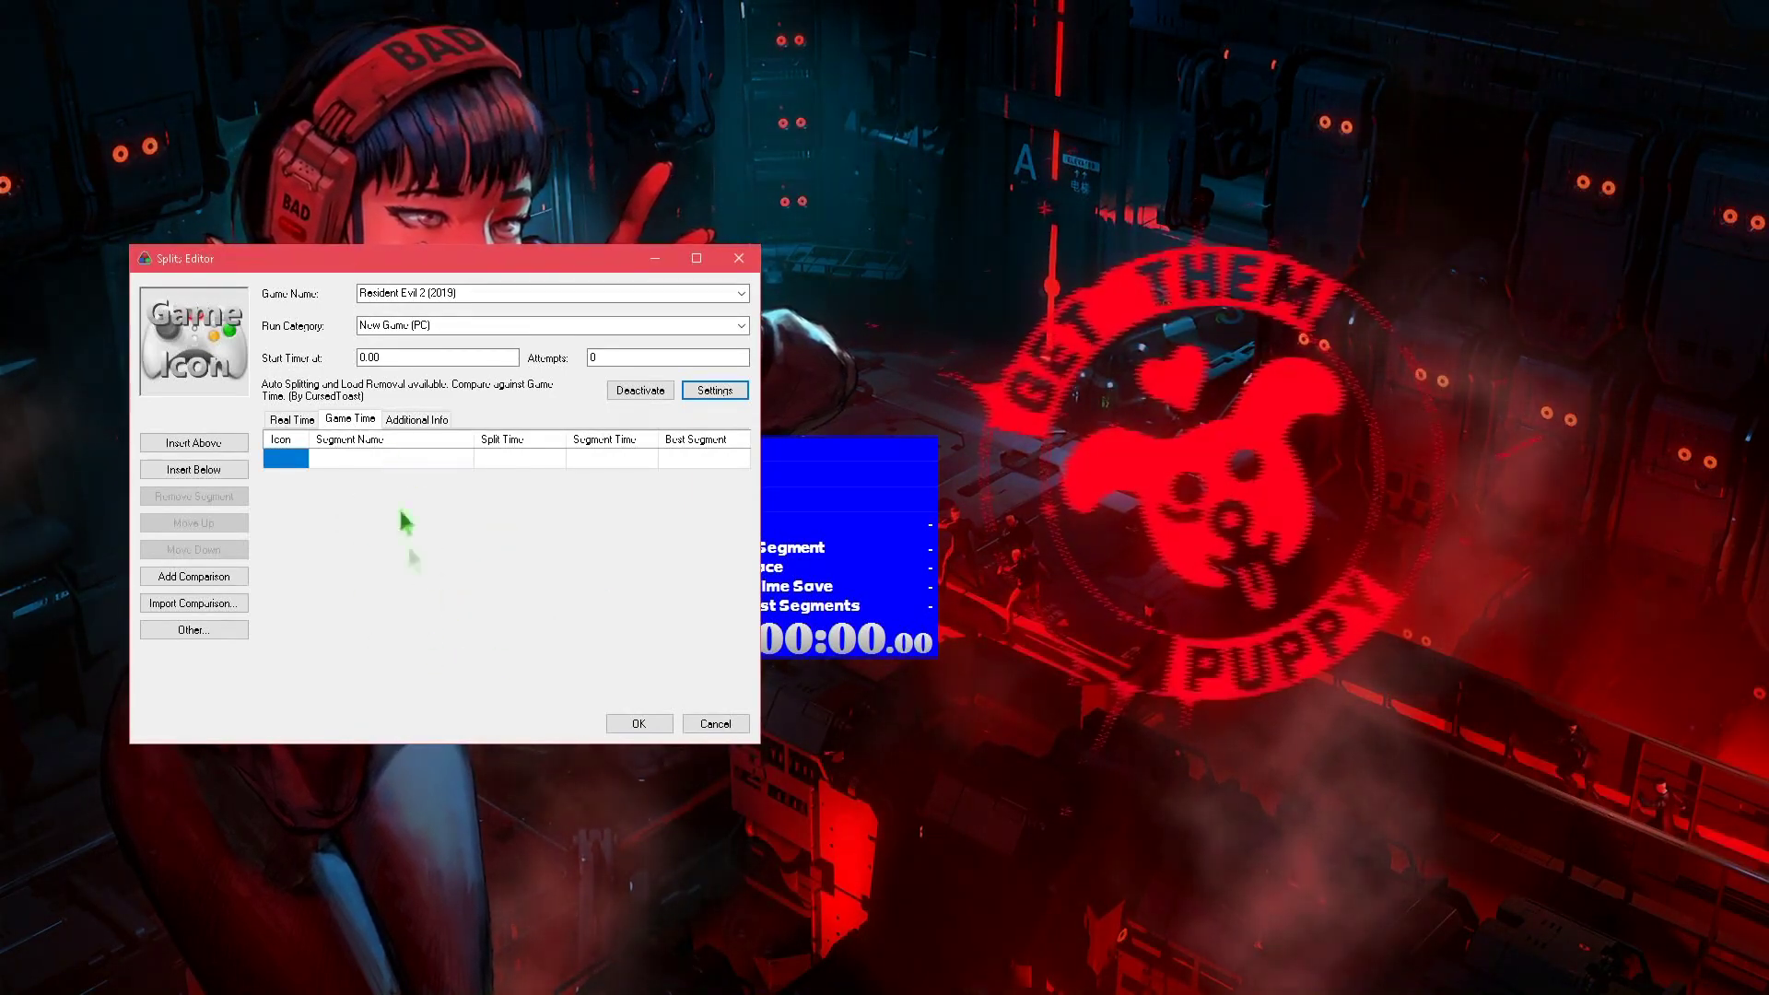
Step: Reopen the auto-splitter settings to double-check them, then close them again
click(691, 392)
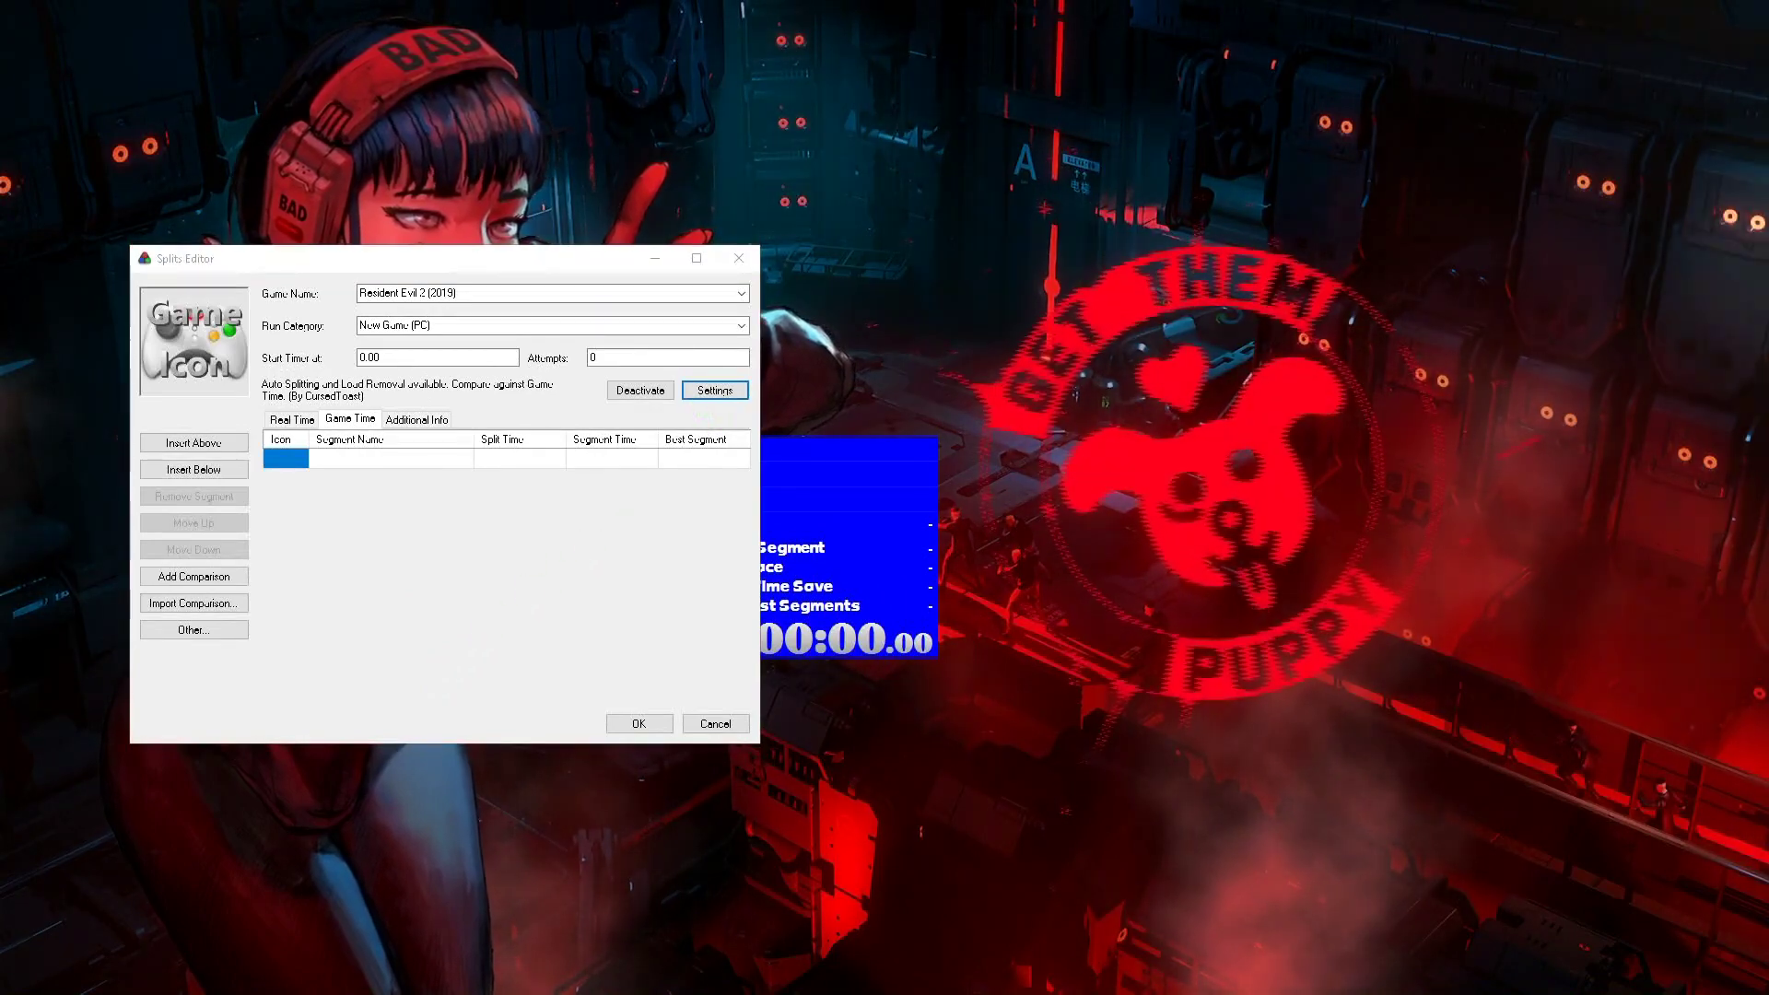
drag(766, 271, 915, 250)
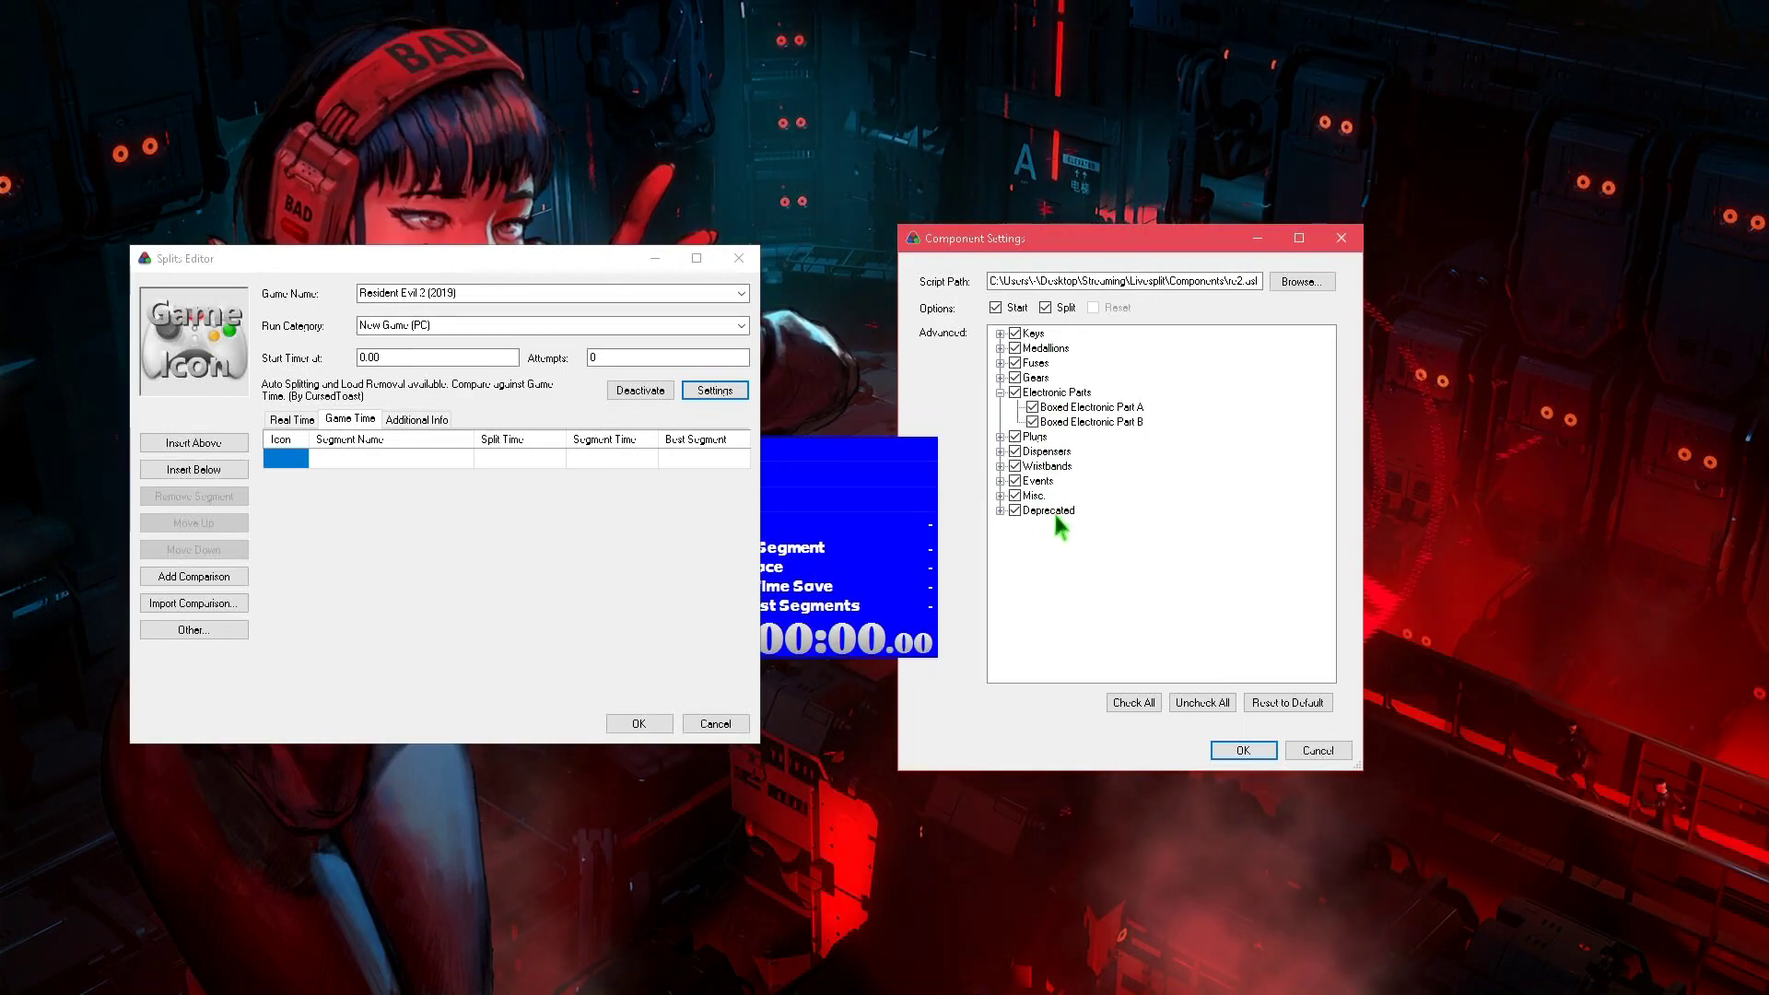
click(1243, 749)
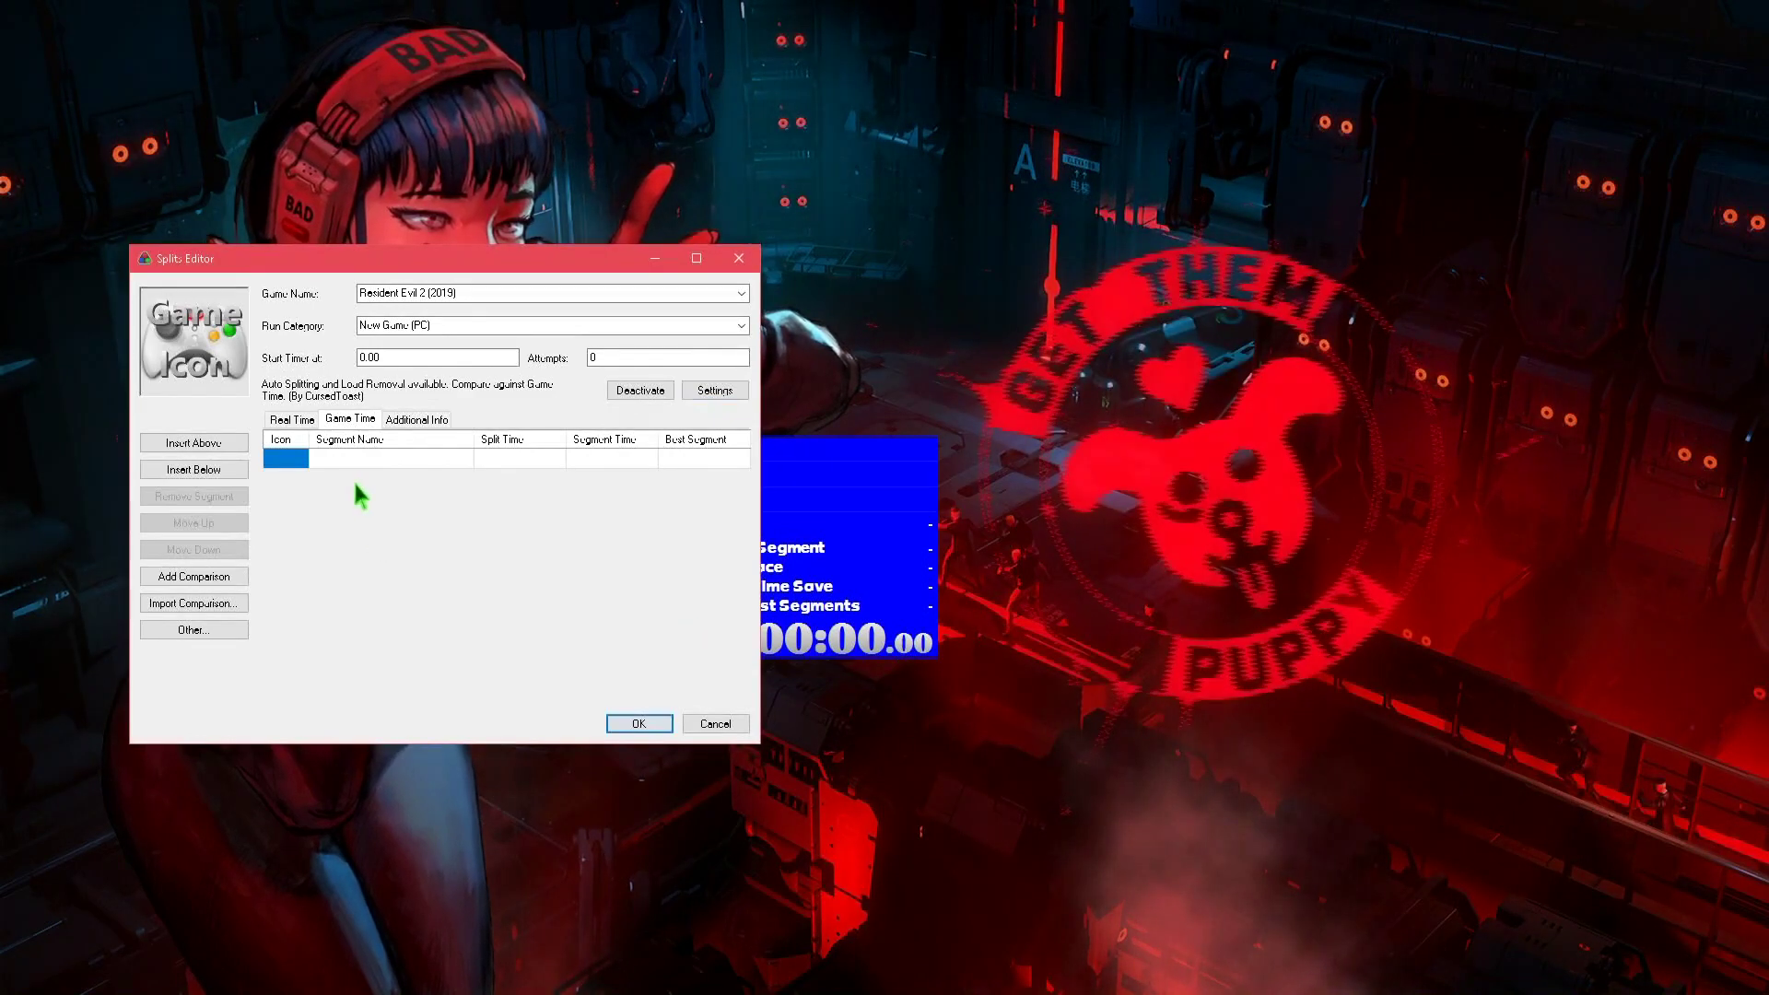
click(373, 461)
Step: Name the first two segments 'Gas station key' and 'Enter RPD'
click(375, 462)
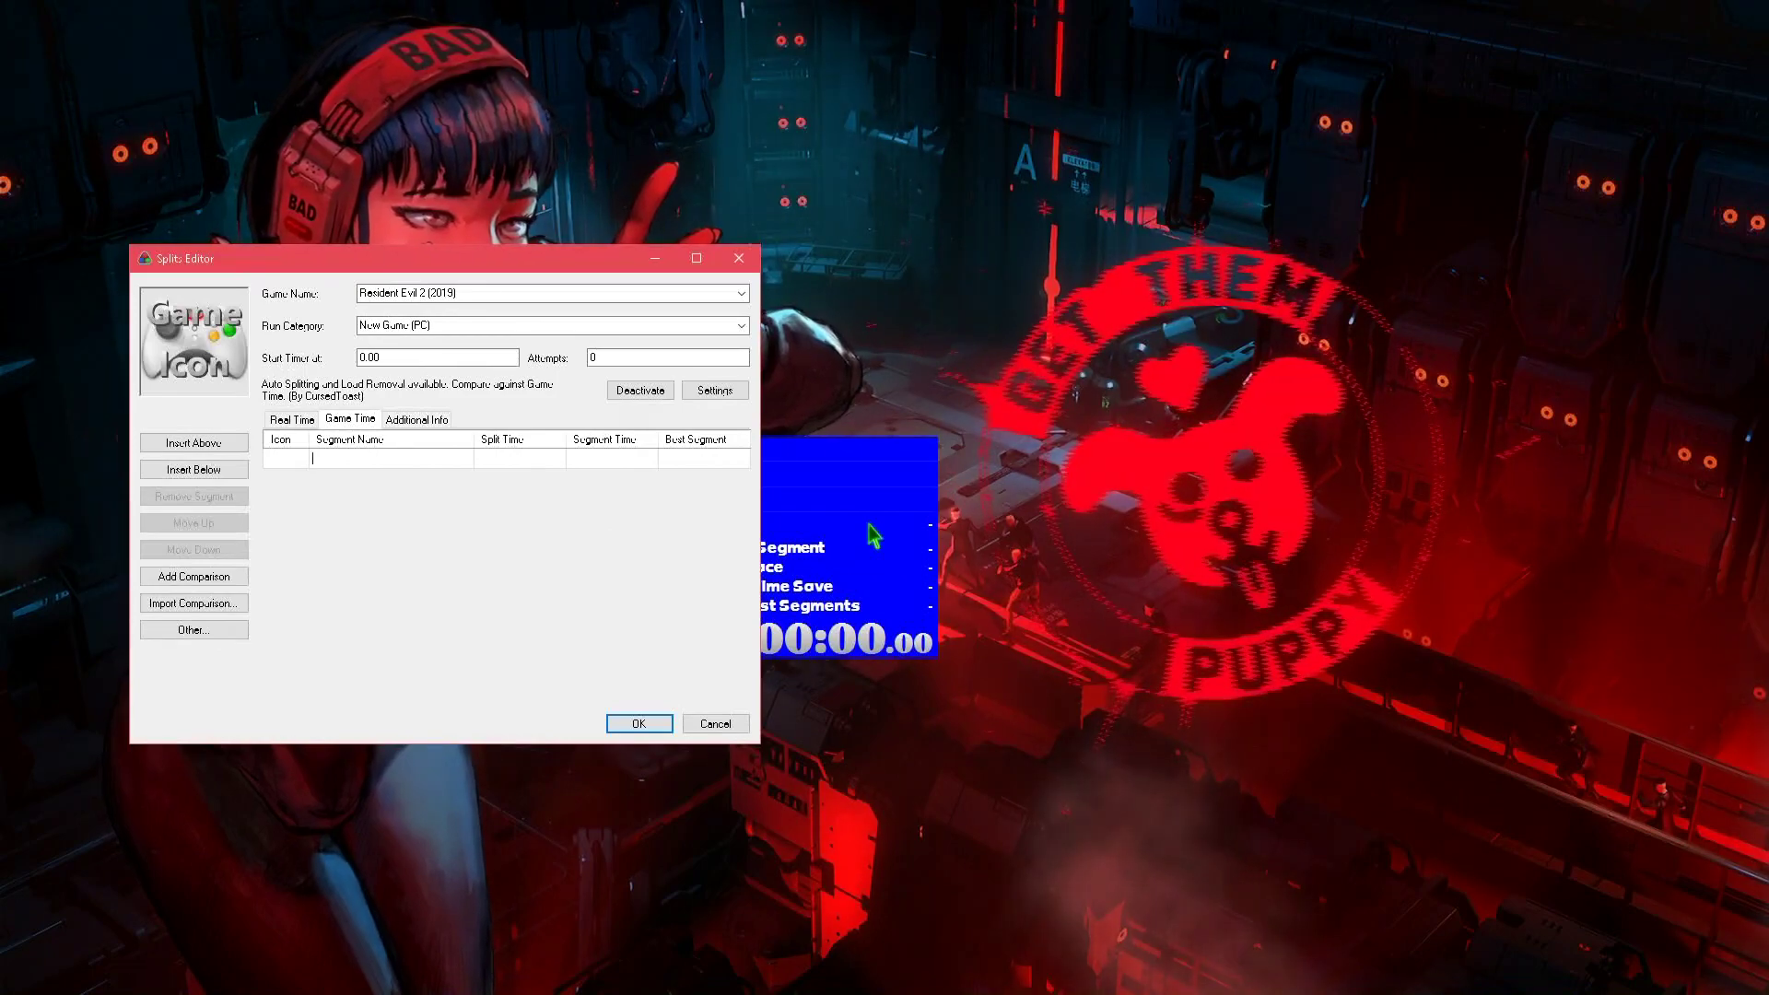
text(Gas statopm )
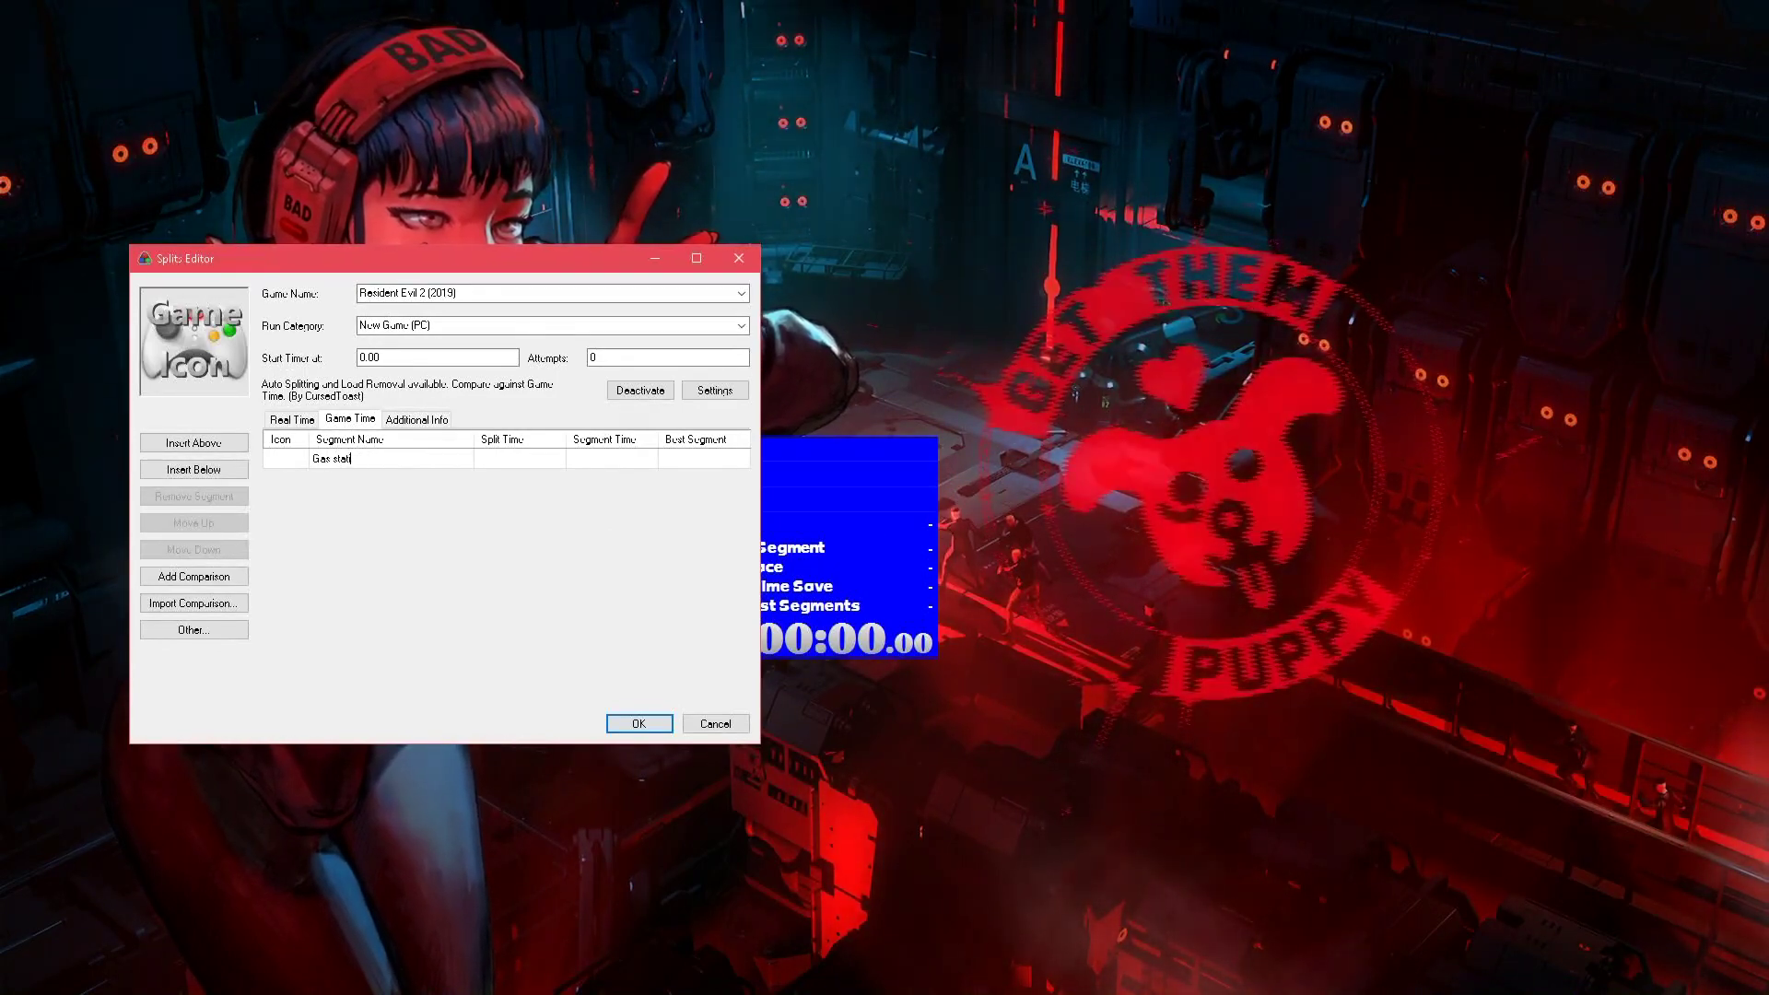
text(ion key)
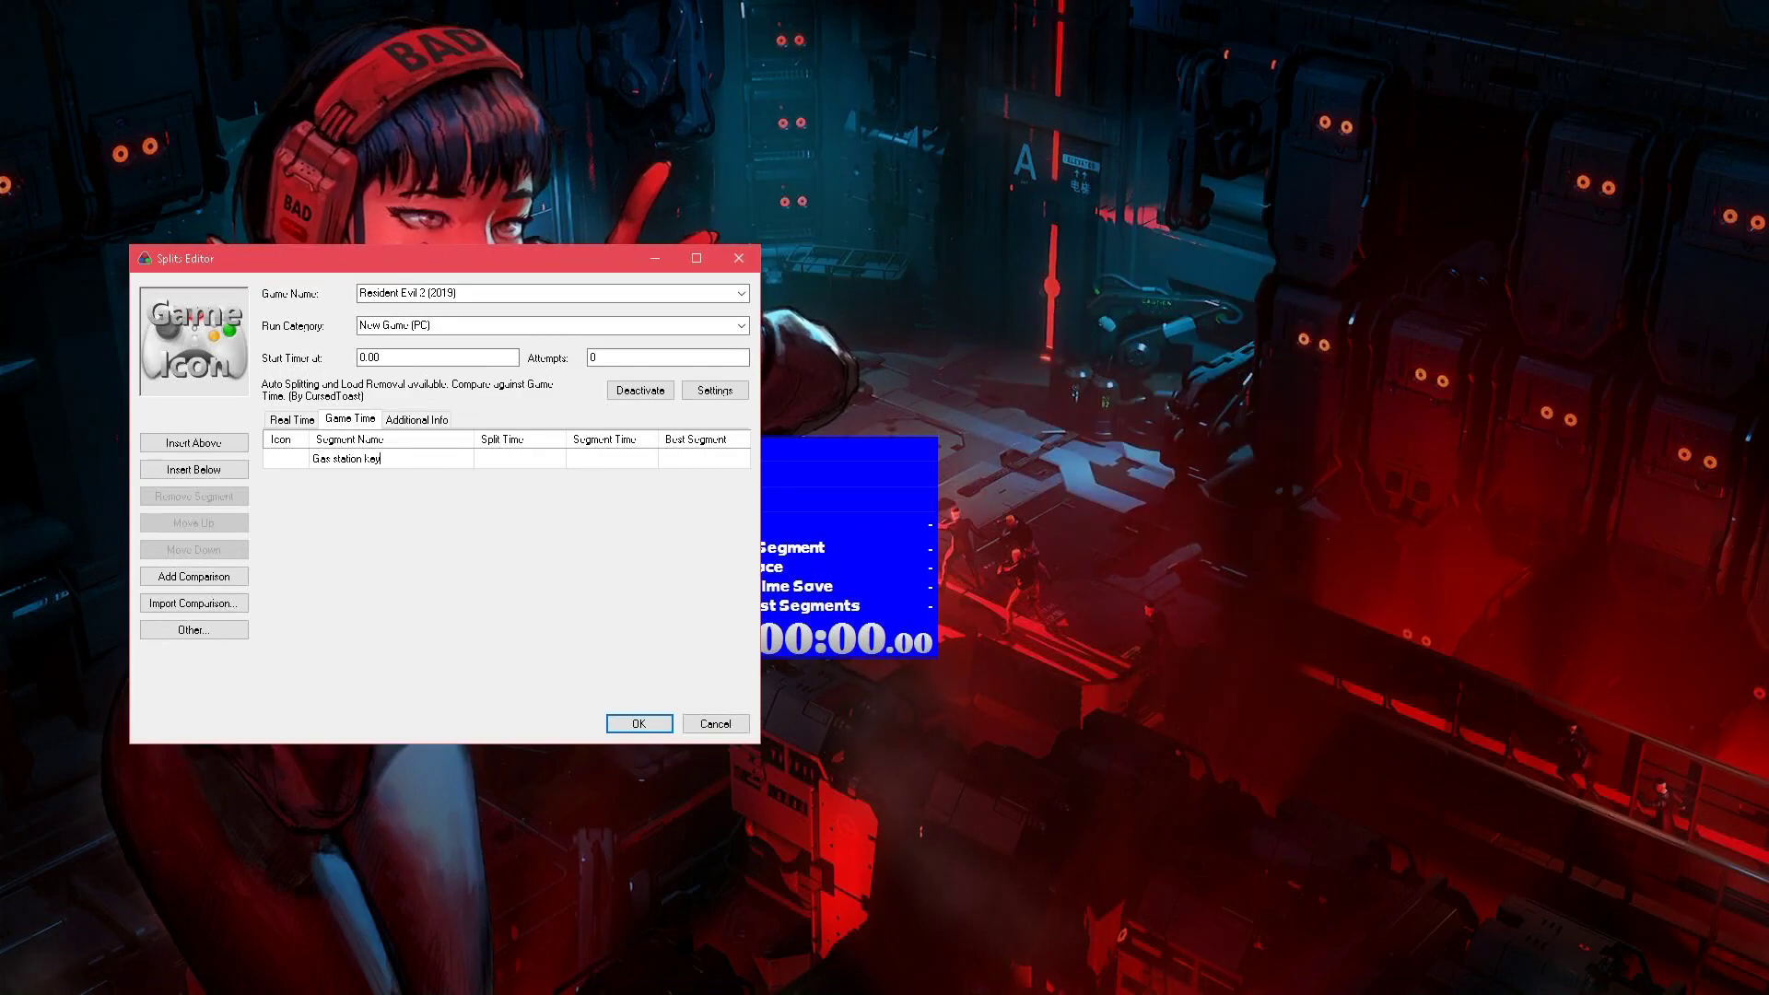
click(210, 472)
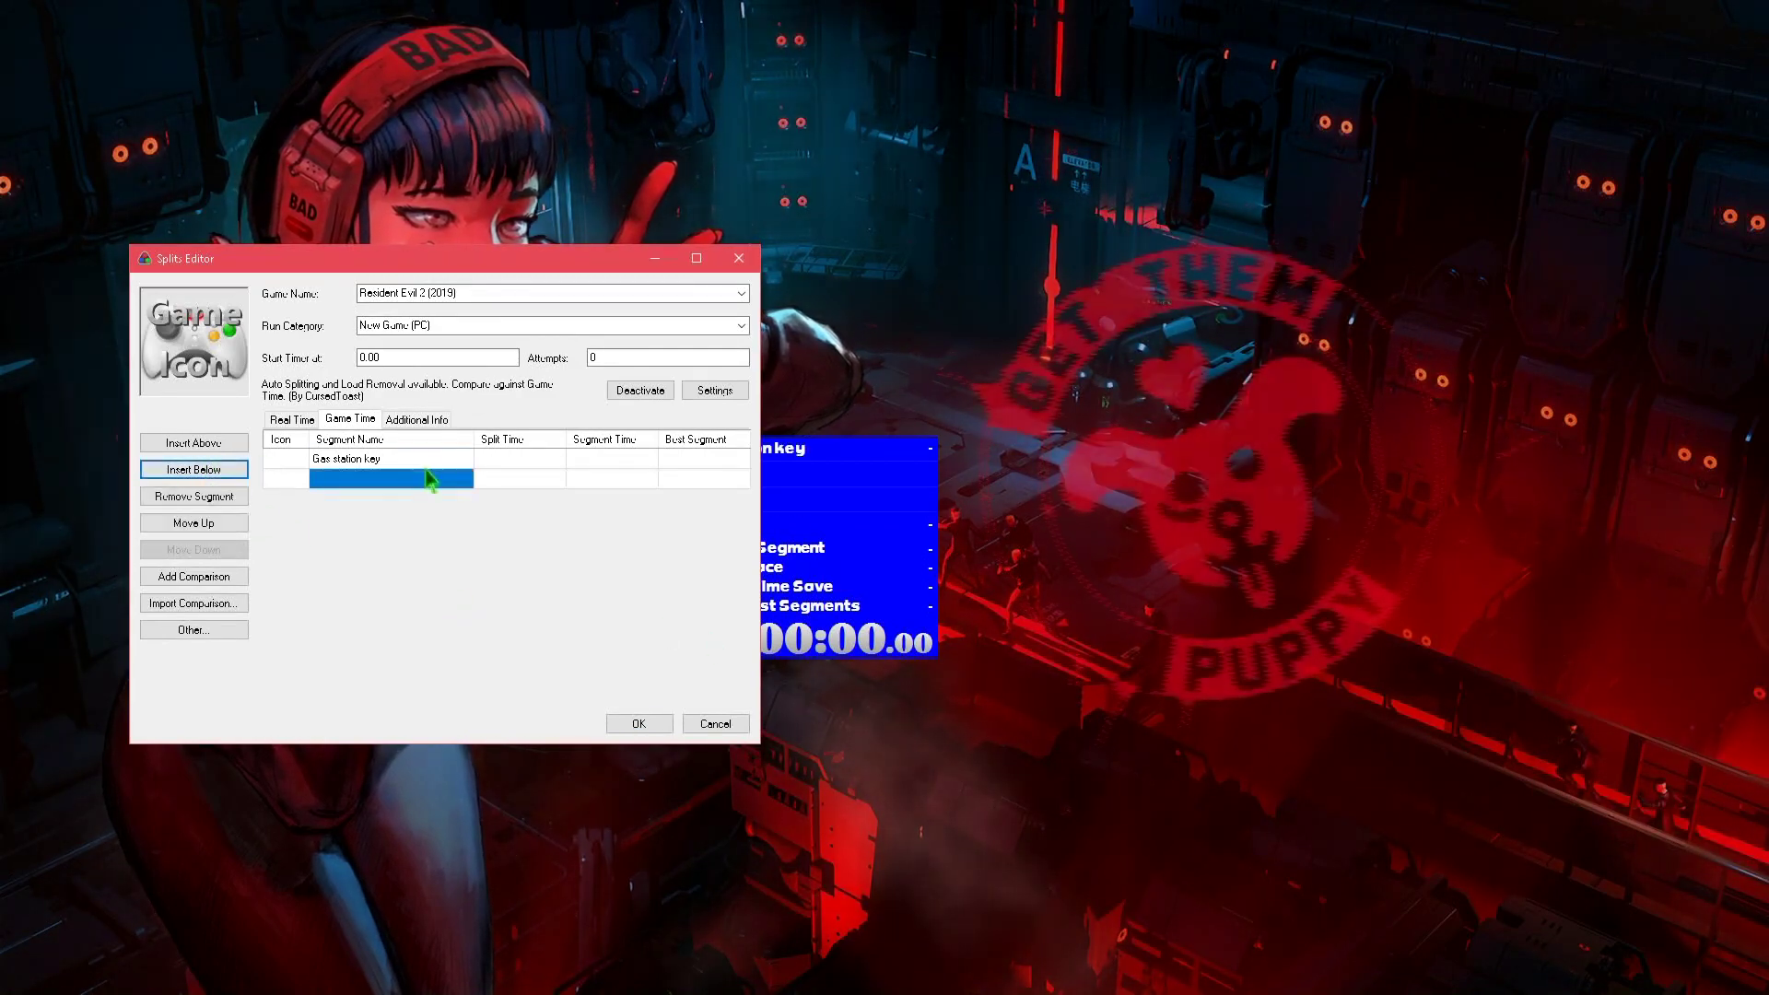
click(390, 475)
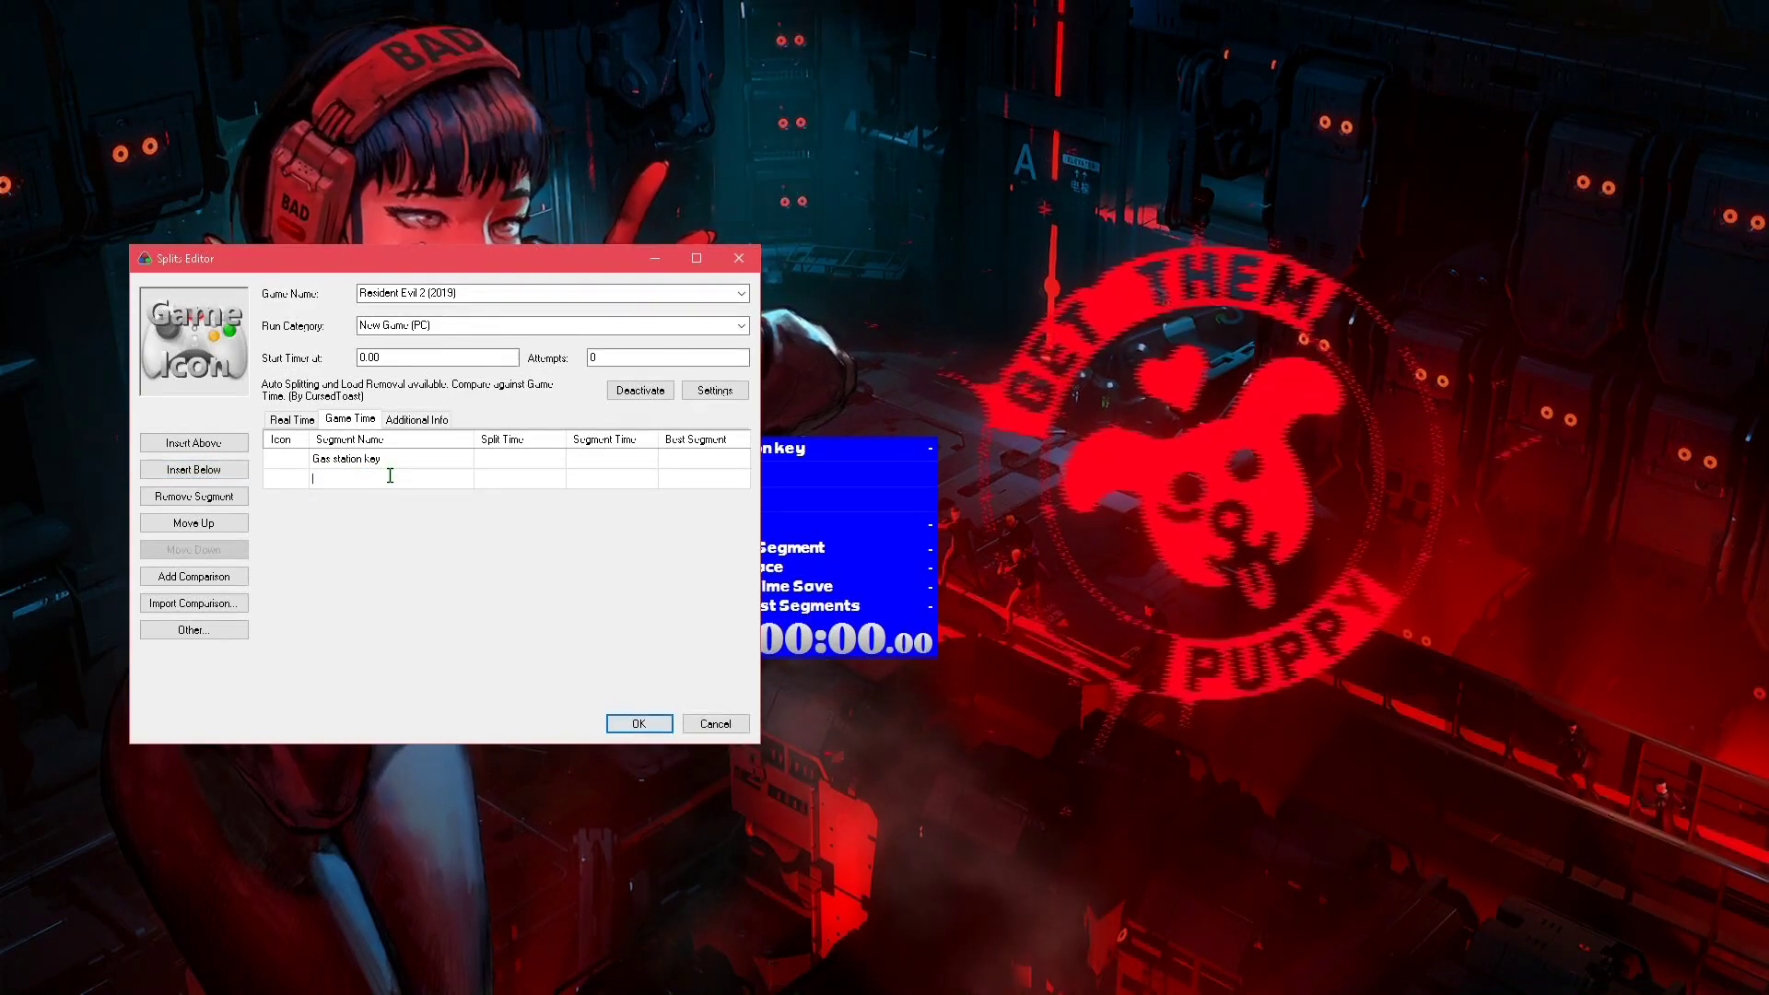
text(Et)
key(BackSpace)
text(nter)
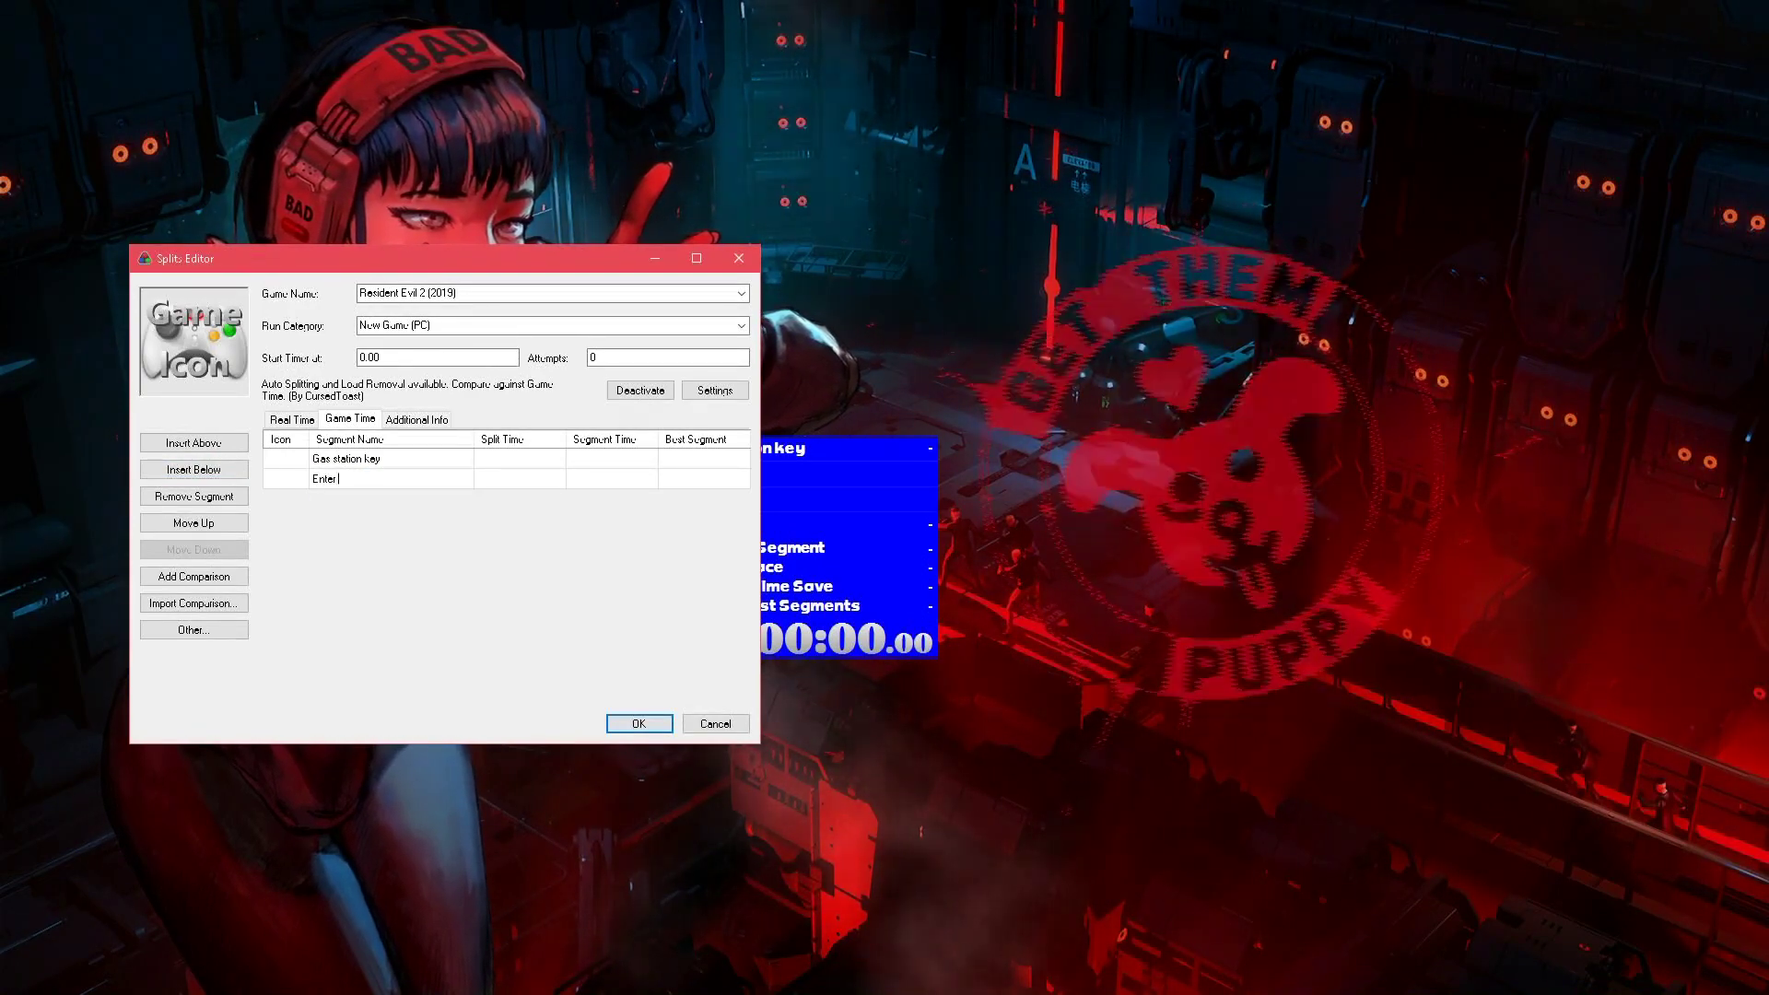
text( RPD)
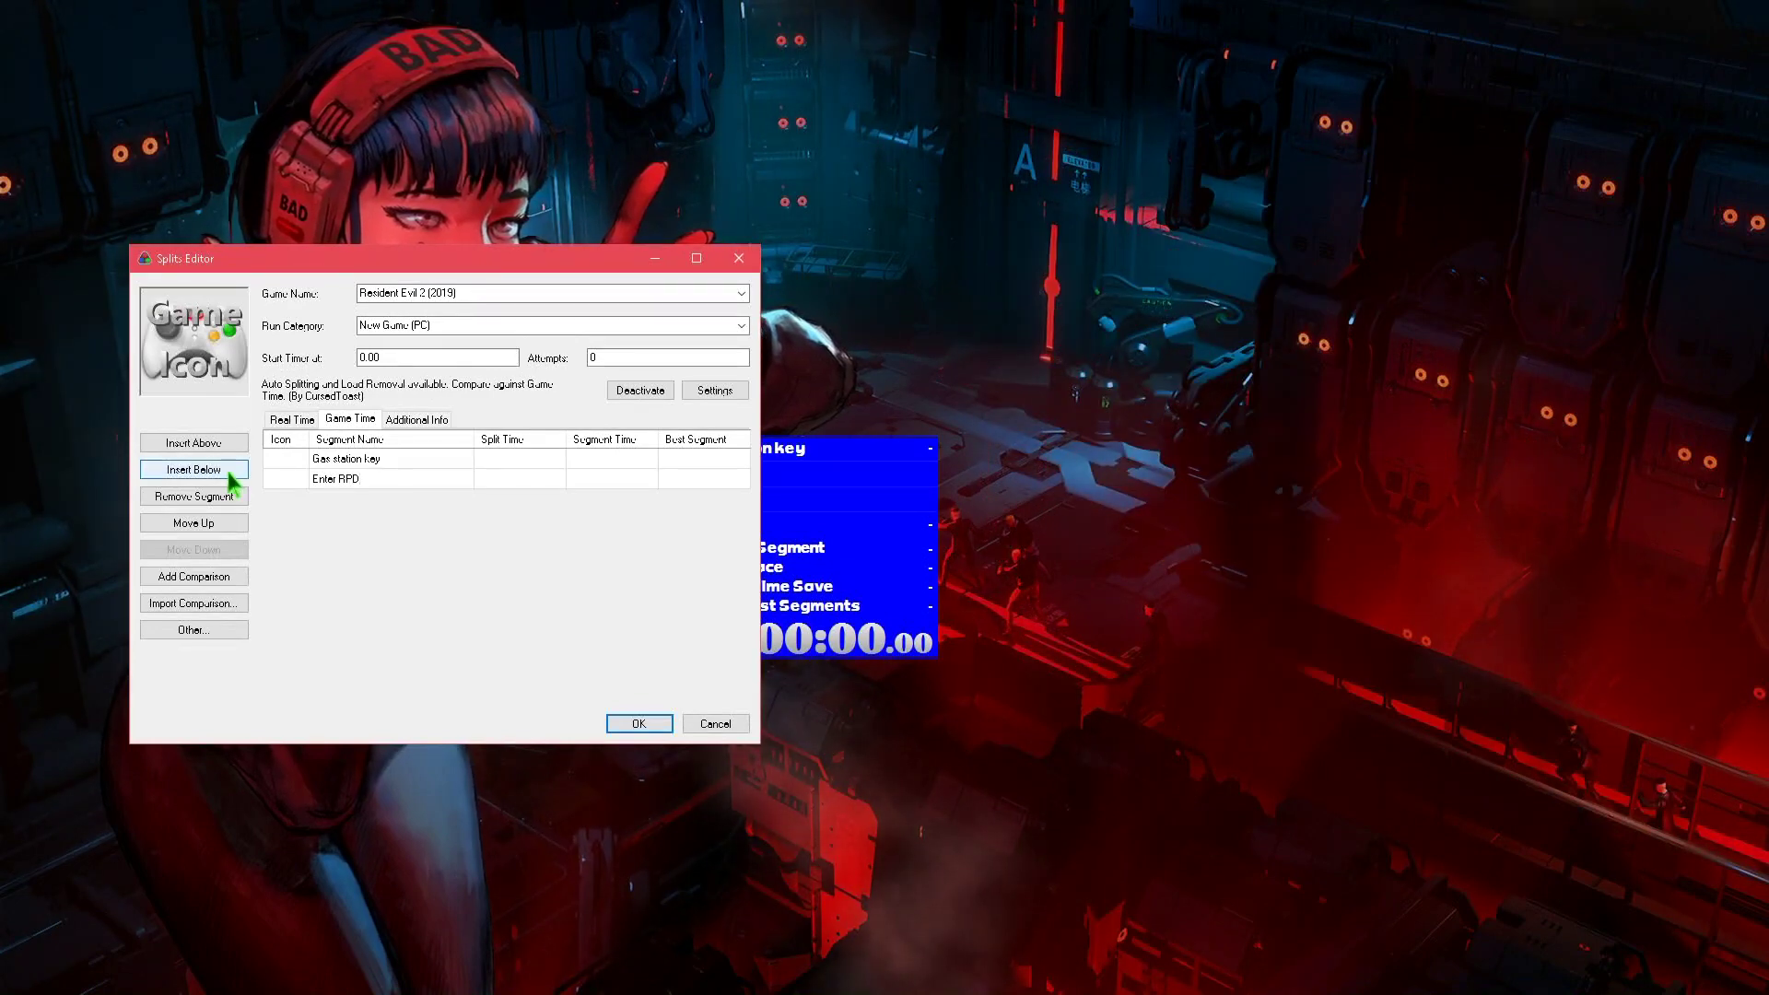
Step: Insert several empty segment rows below Enter RPD
click(211, 471)
click(211, 471)
click(211, 471)
click(211, 471)
click(211, 471)
click(211, 471)
click(211, 471)
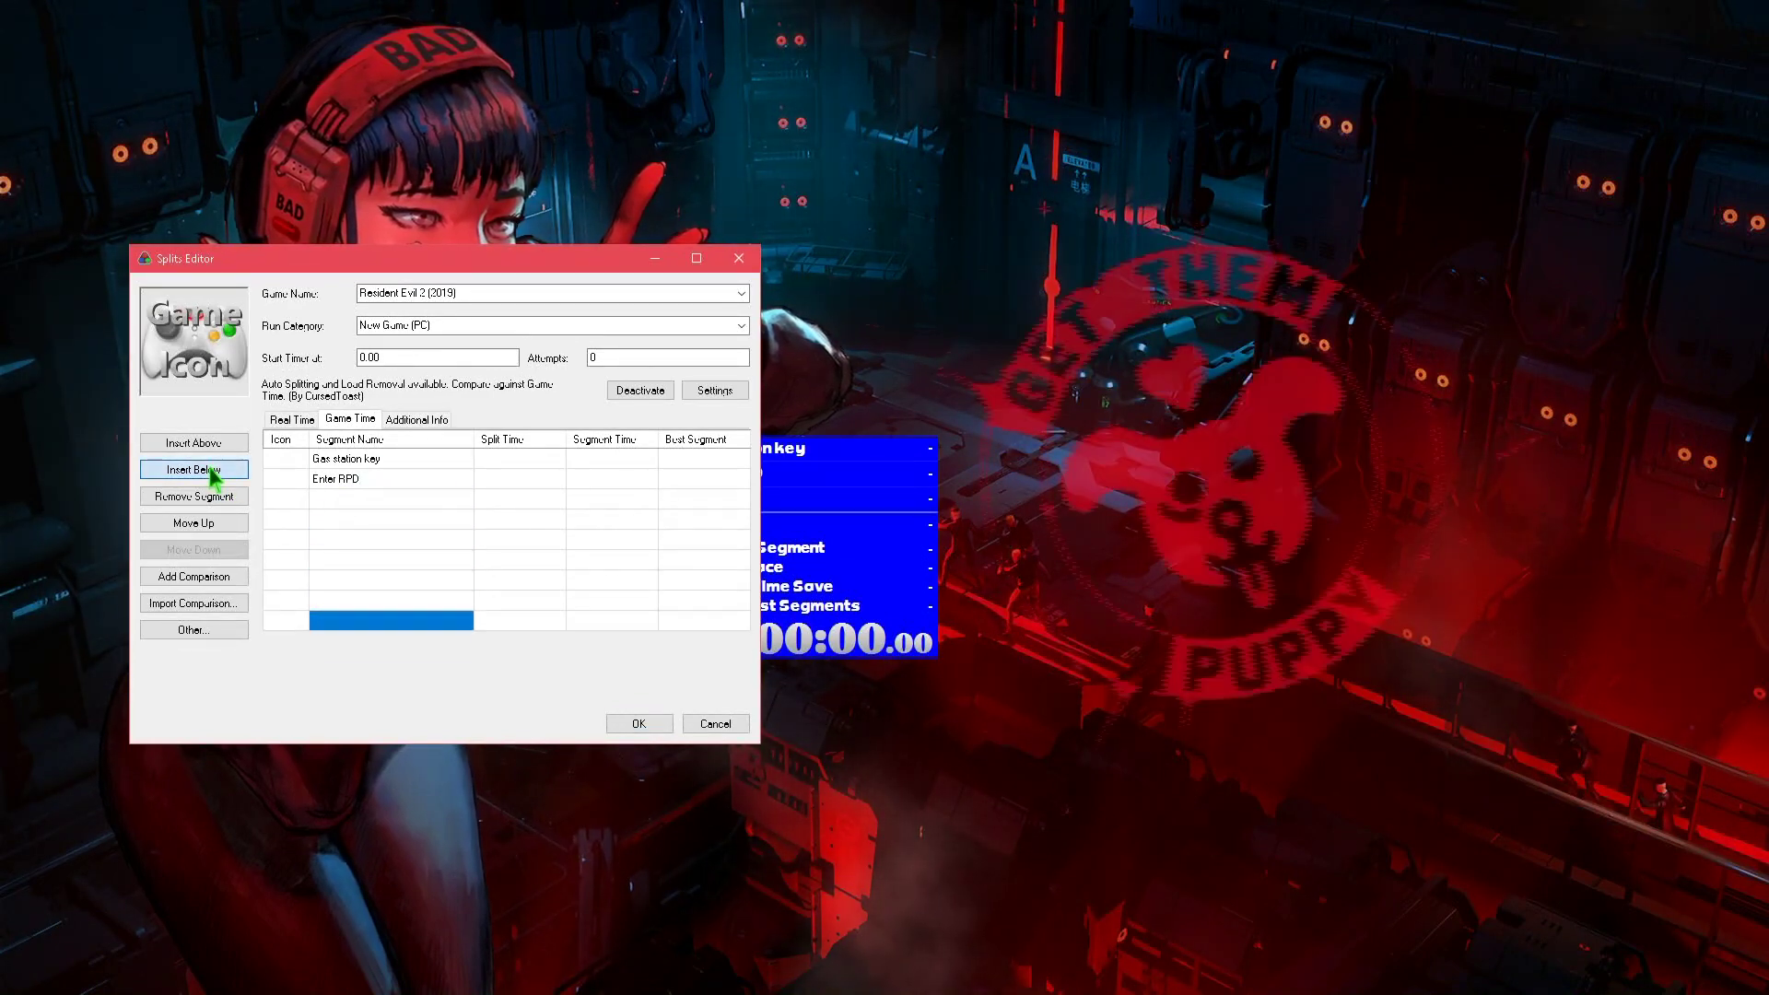
click(211, 471)
click(211, 471)
click(211, 470)
click(211, 471)
click(211, 471)
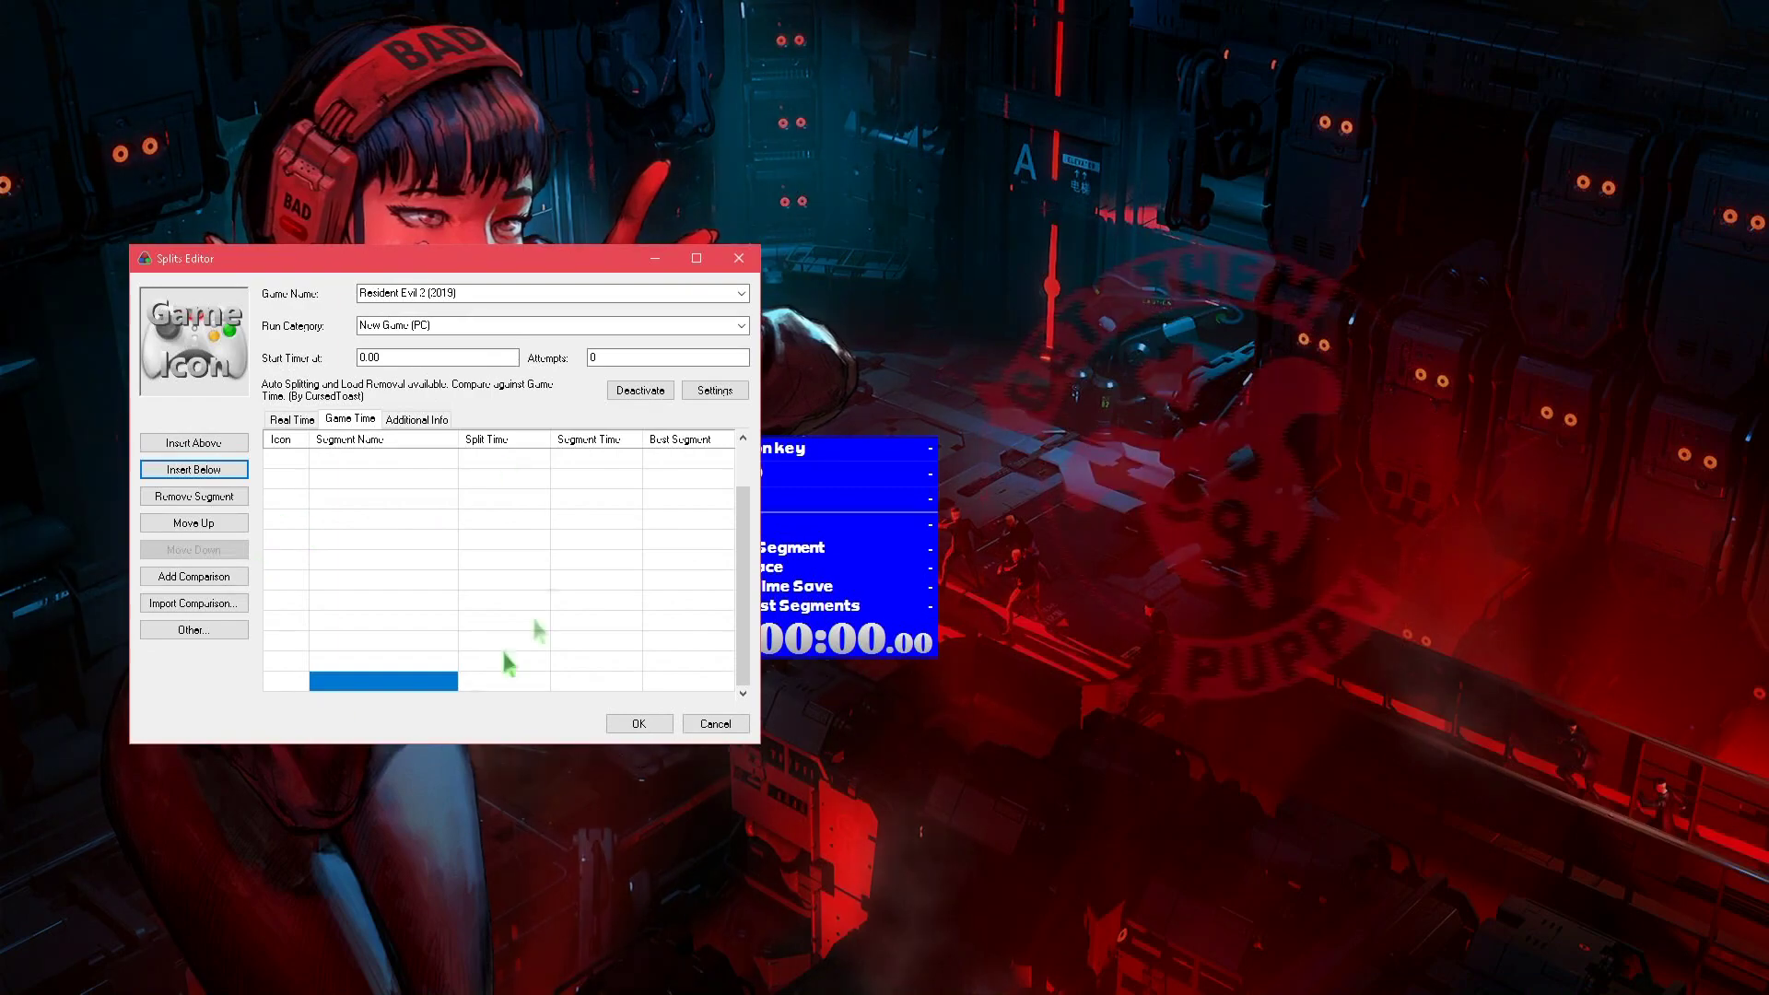
click(720, 391)
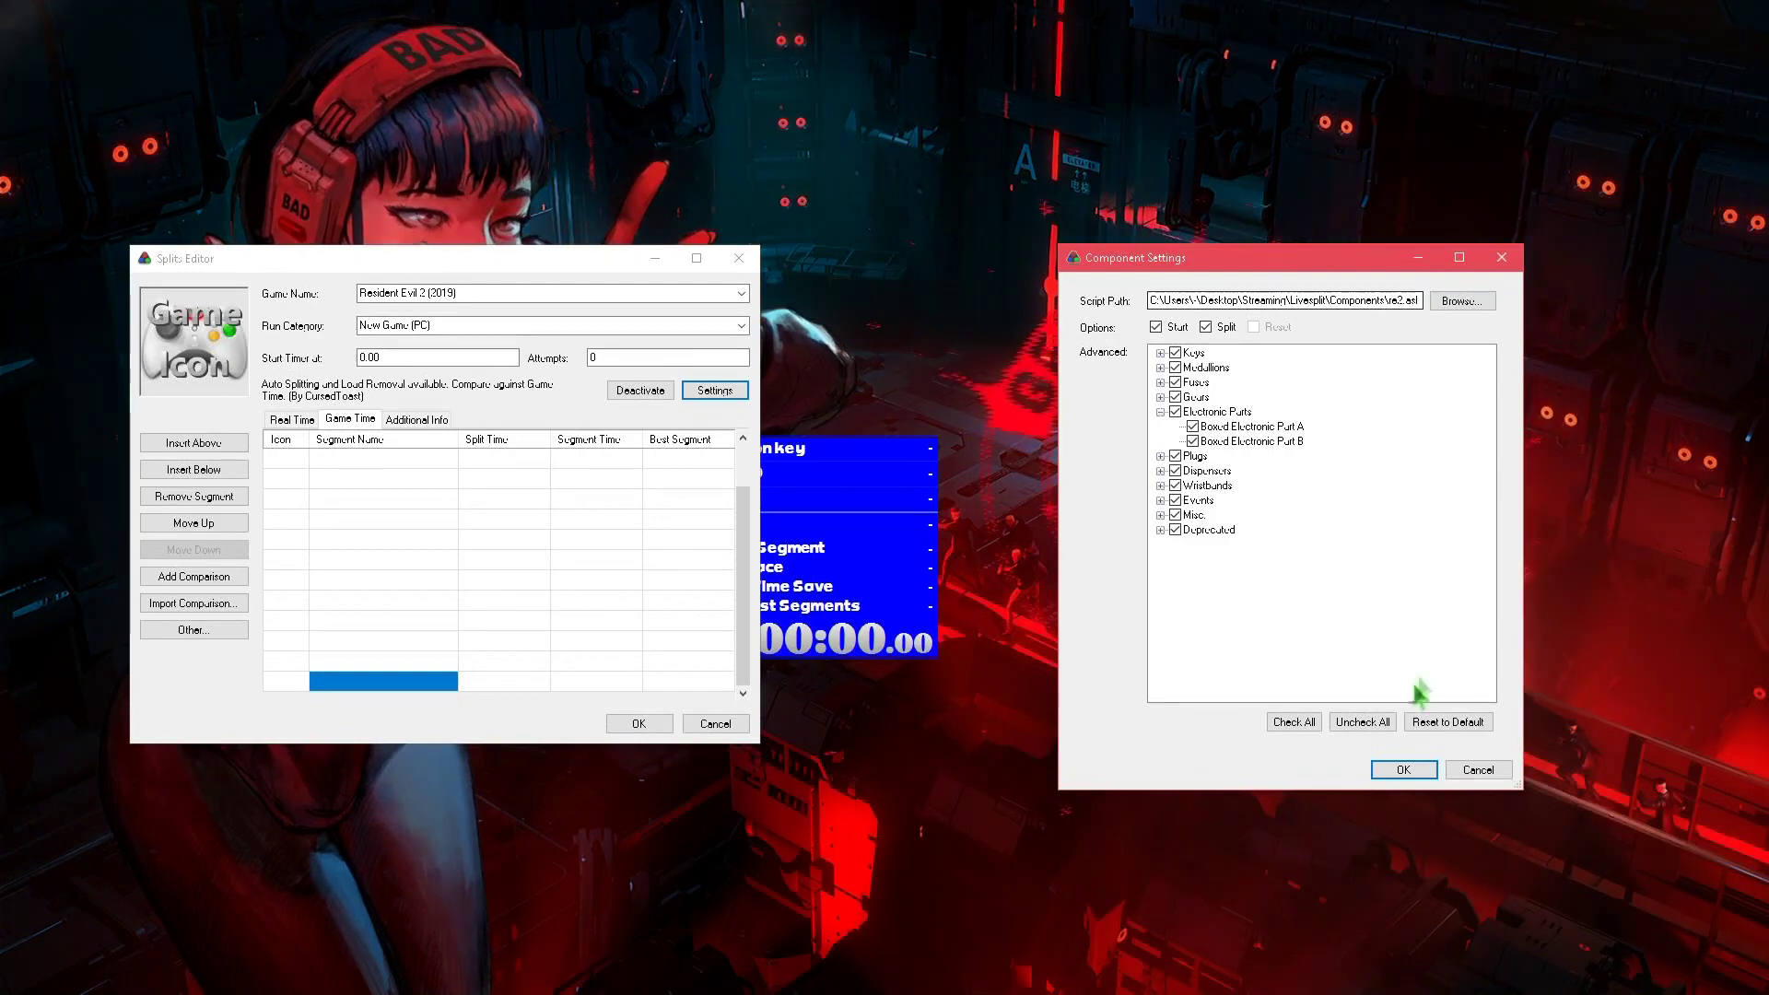
Step: Check the Character, Framerate, Platform and Difficulty choices in Additional Info, then cancel the Splits Editor
click(1404, 771)
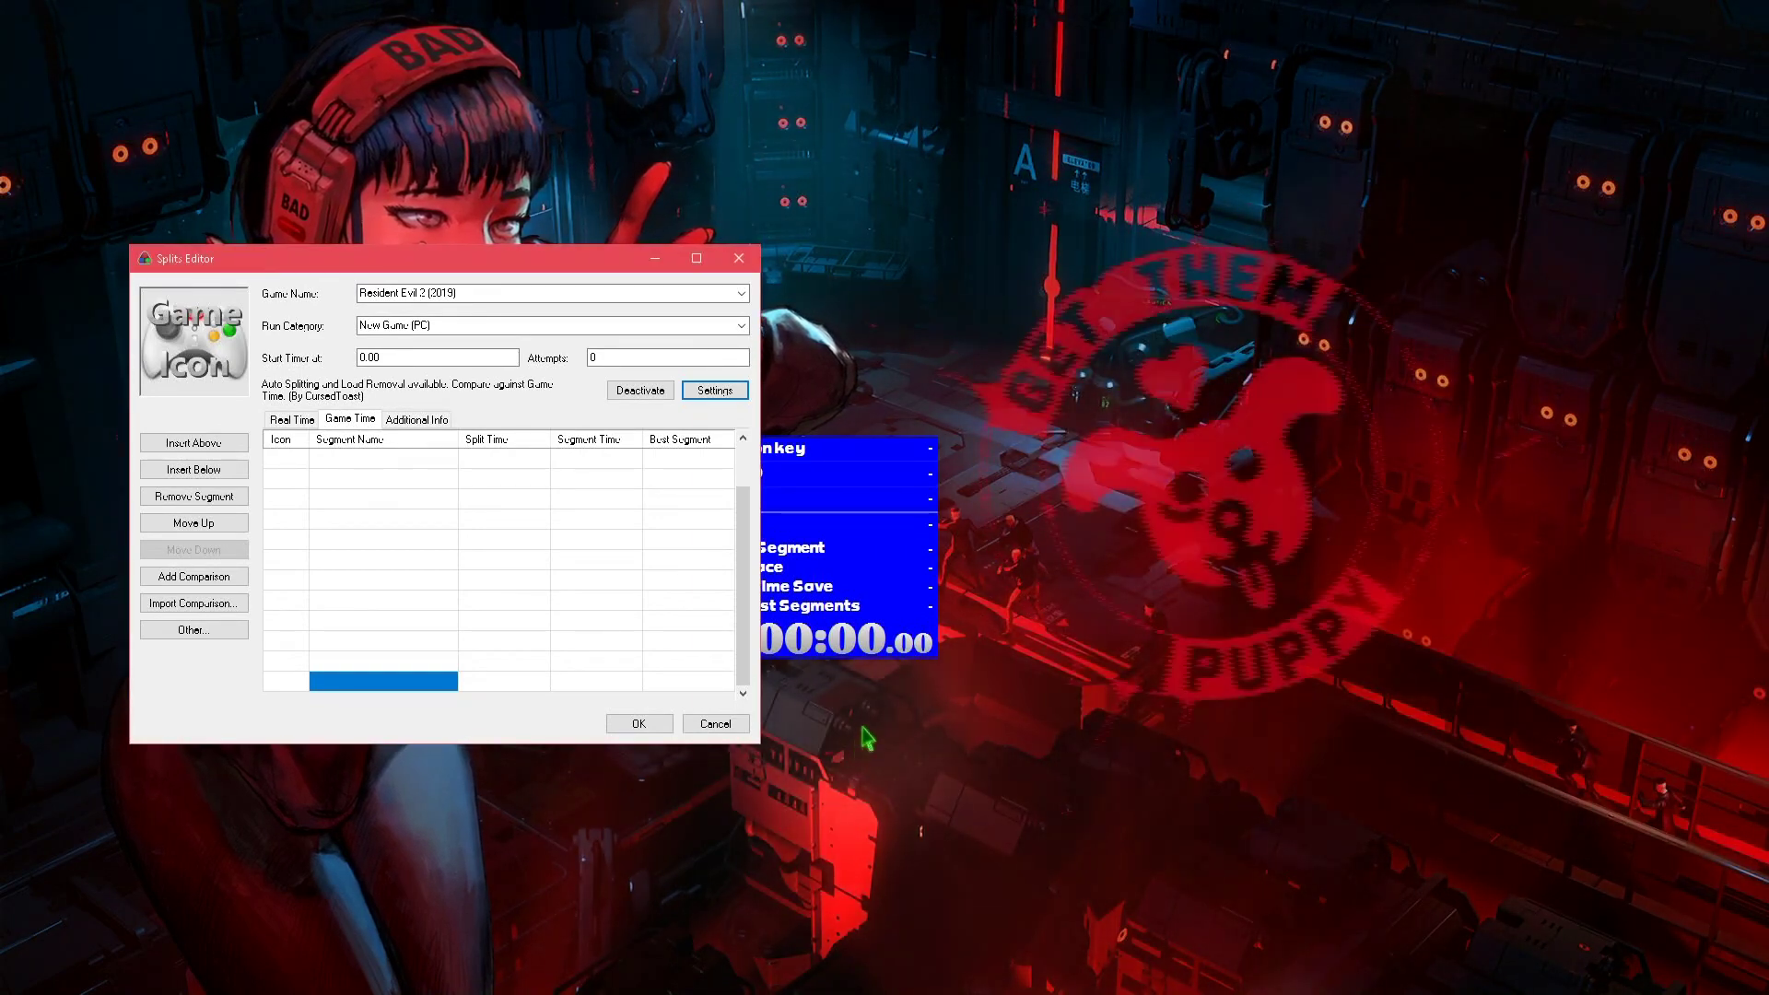
click(411, 422)
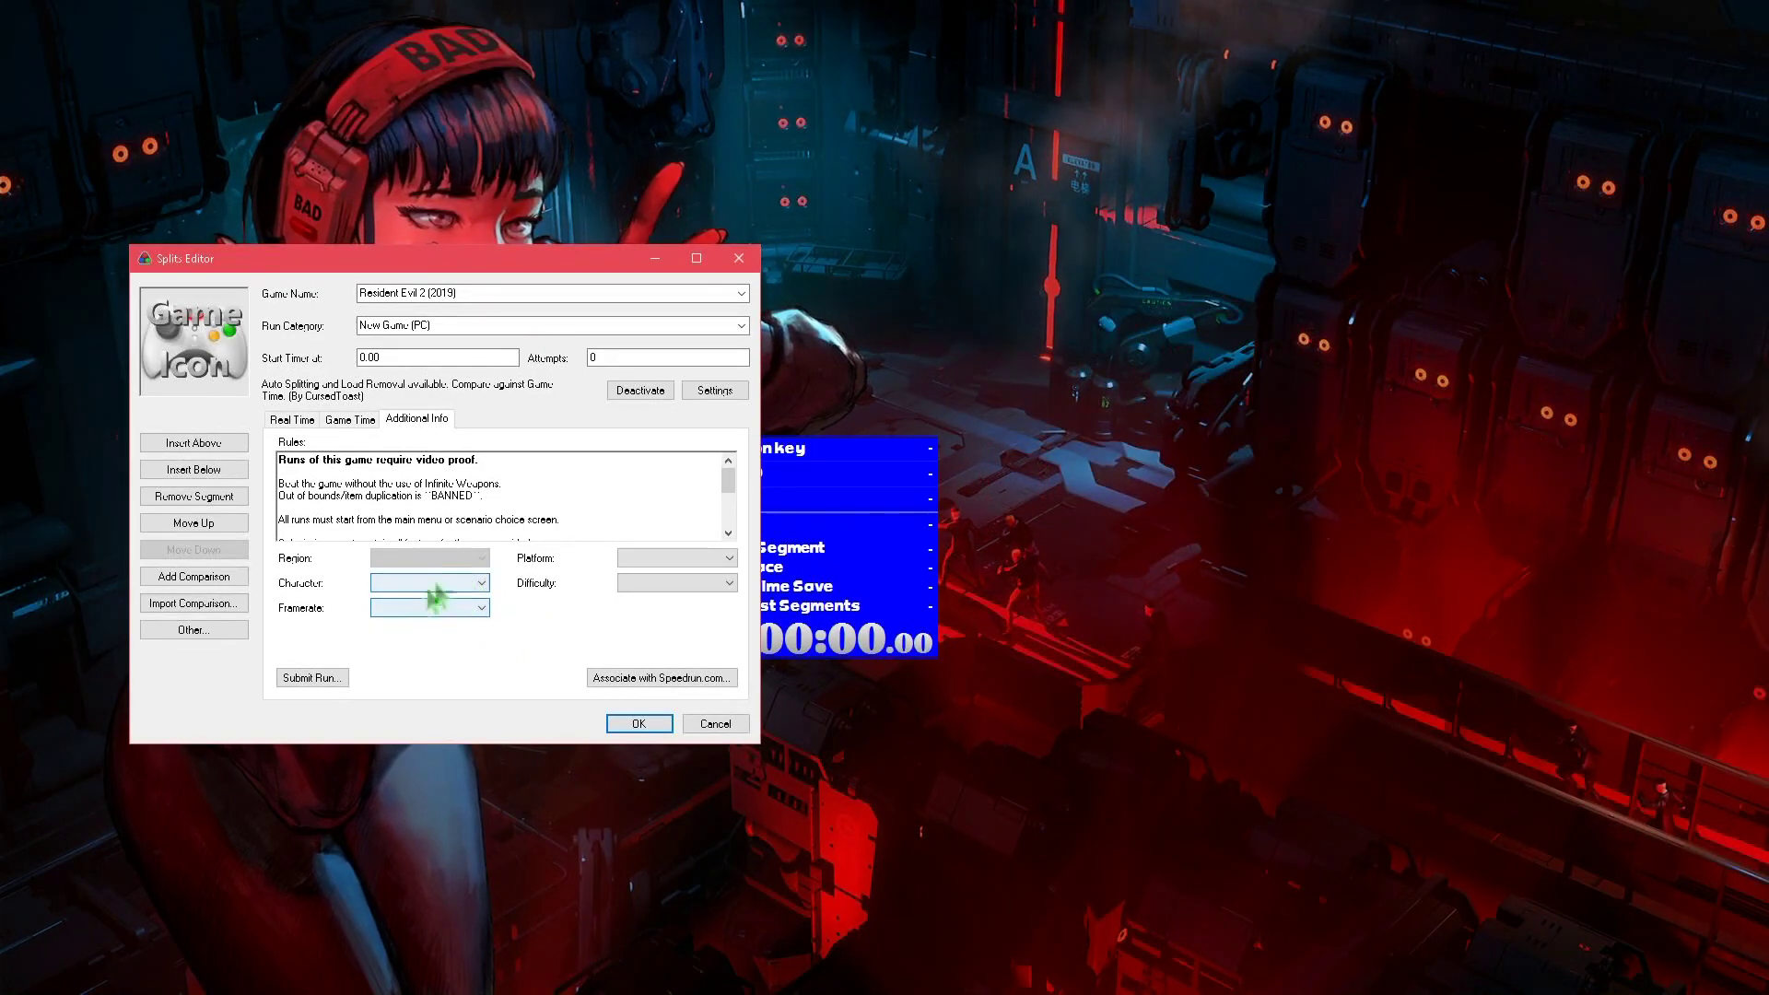
click(481, 582)
click(481, 582)
click(481, 607)
click(546, 624)
click(659, 560)
click(659, 562)
click(639, 595)
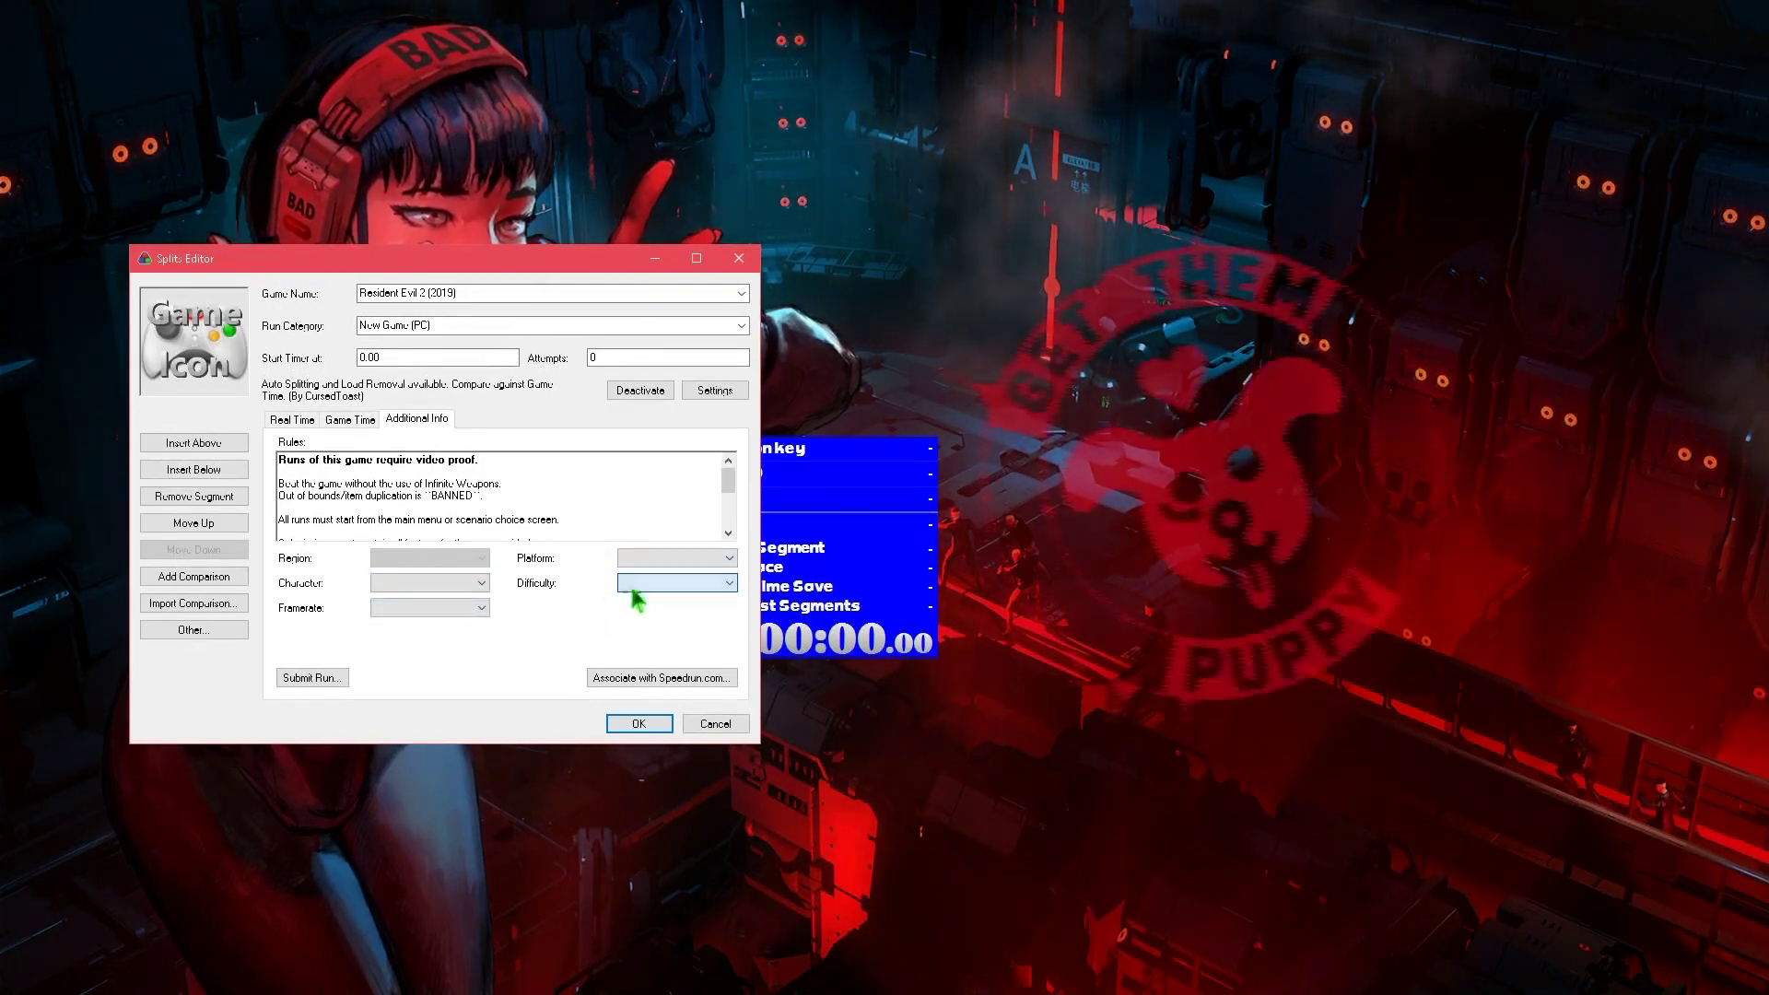
click(698, 726)
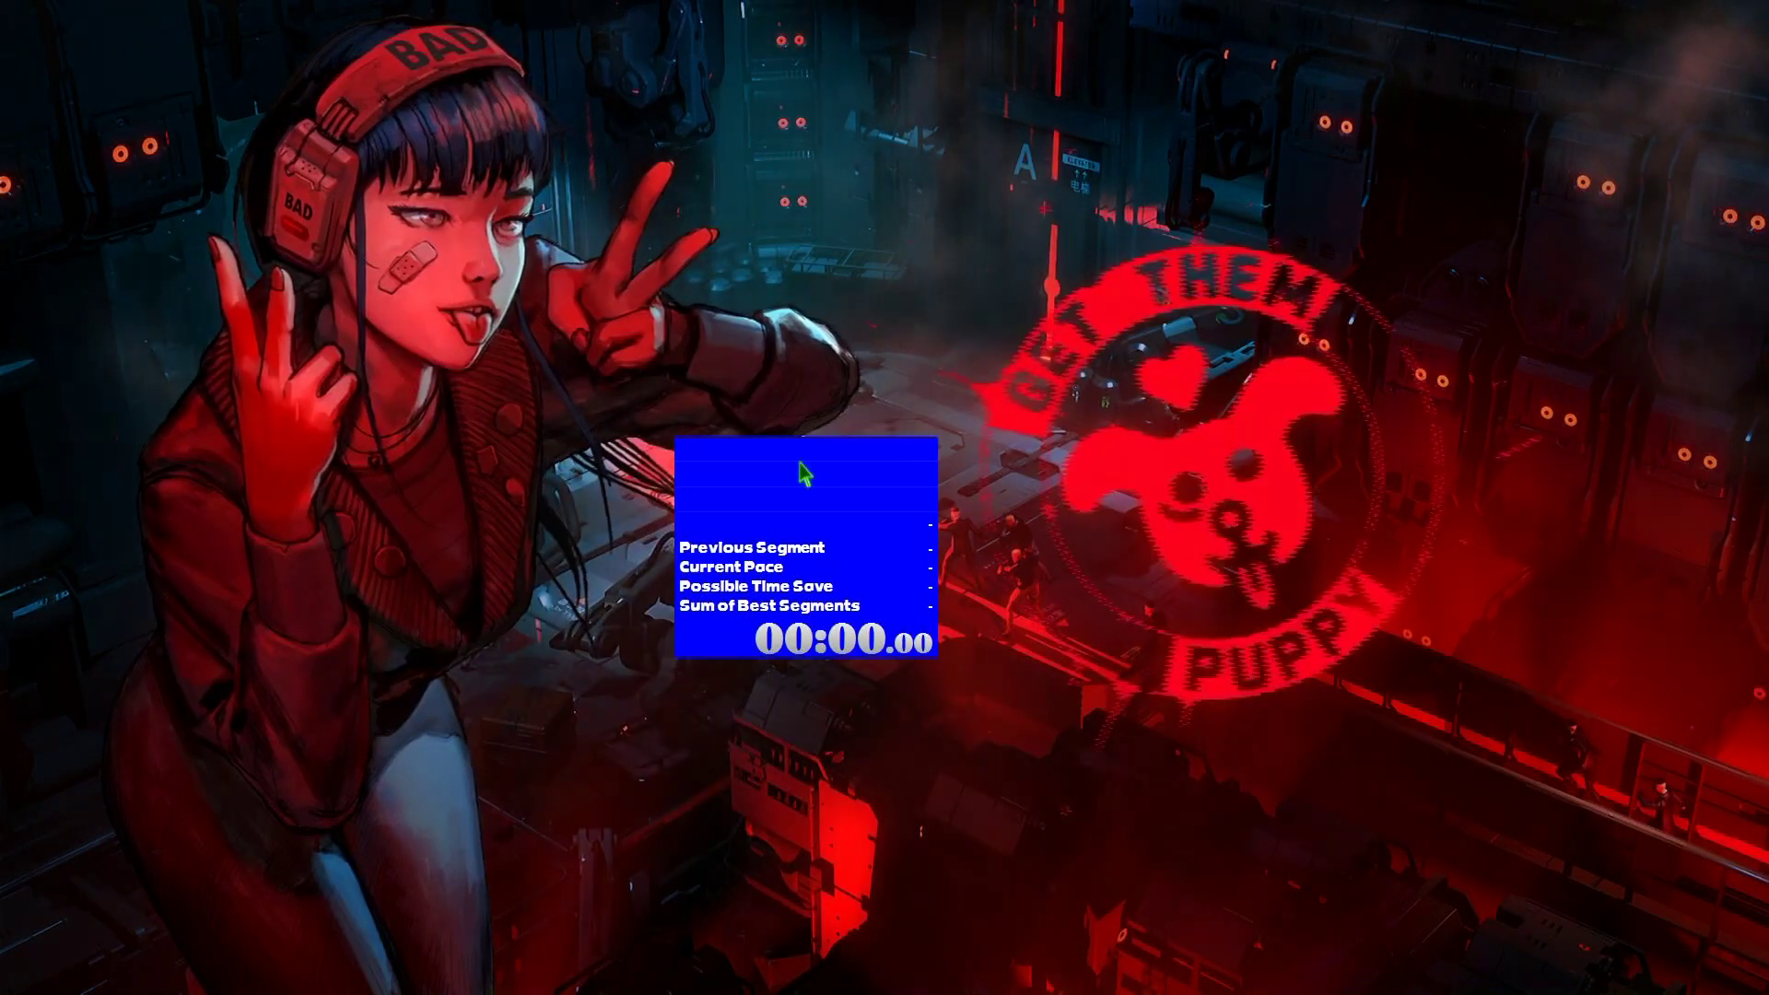
Step: Load the saved Resident Evil 2 (2019) Claire A Standard (Claire) splits via Open Splits
right_click(810, 467)
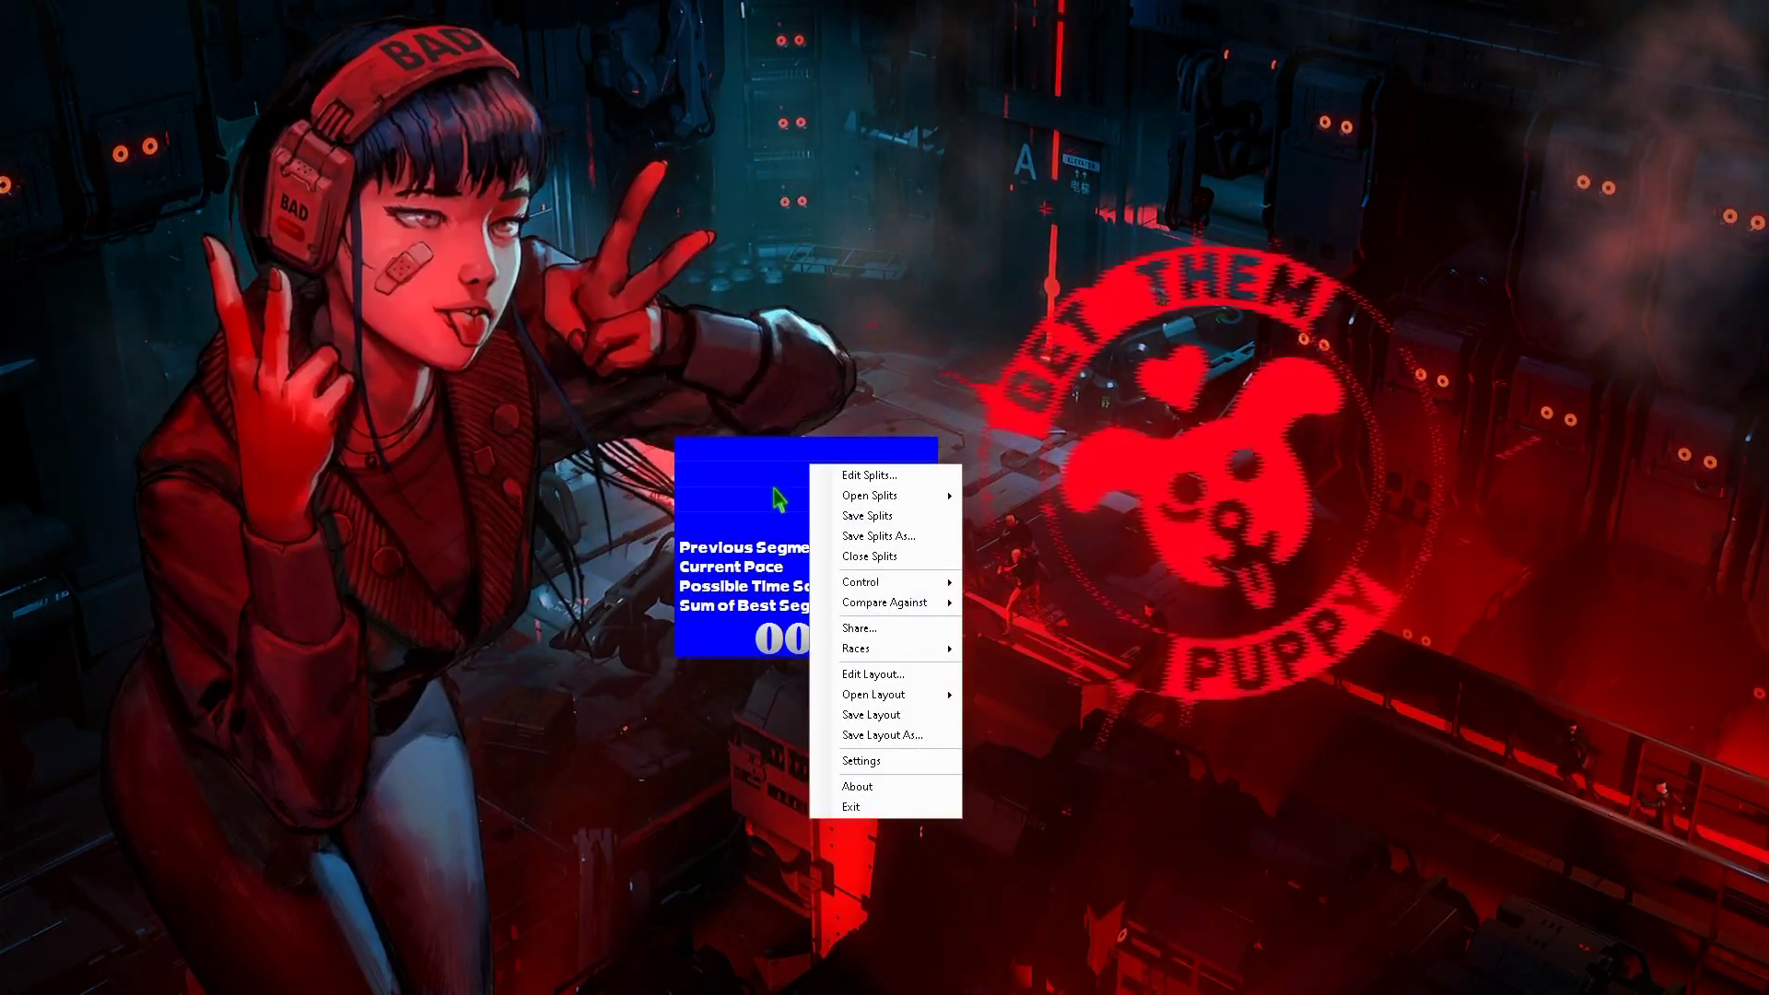
mouse_move(908, 501)
mouse_move(1189, 498)
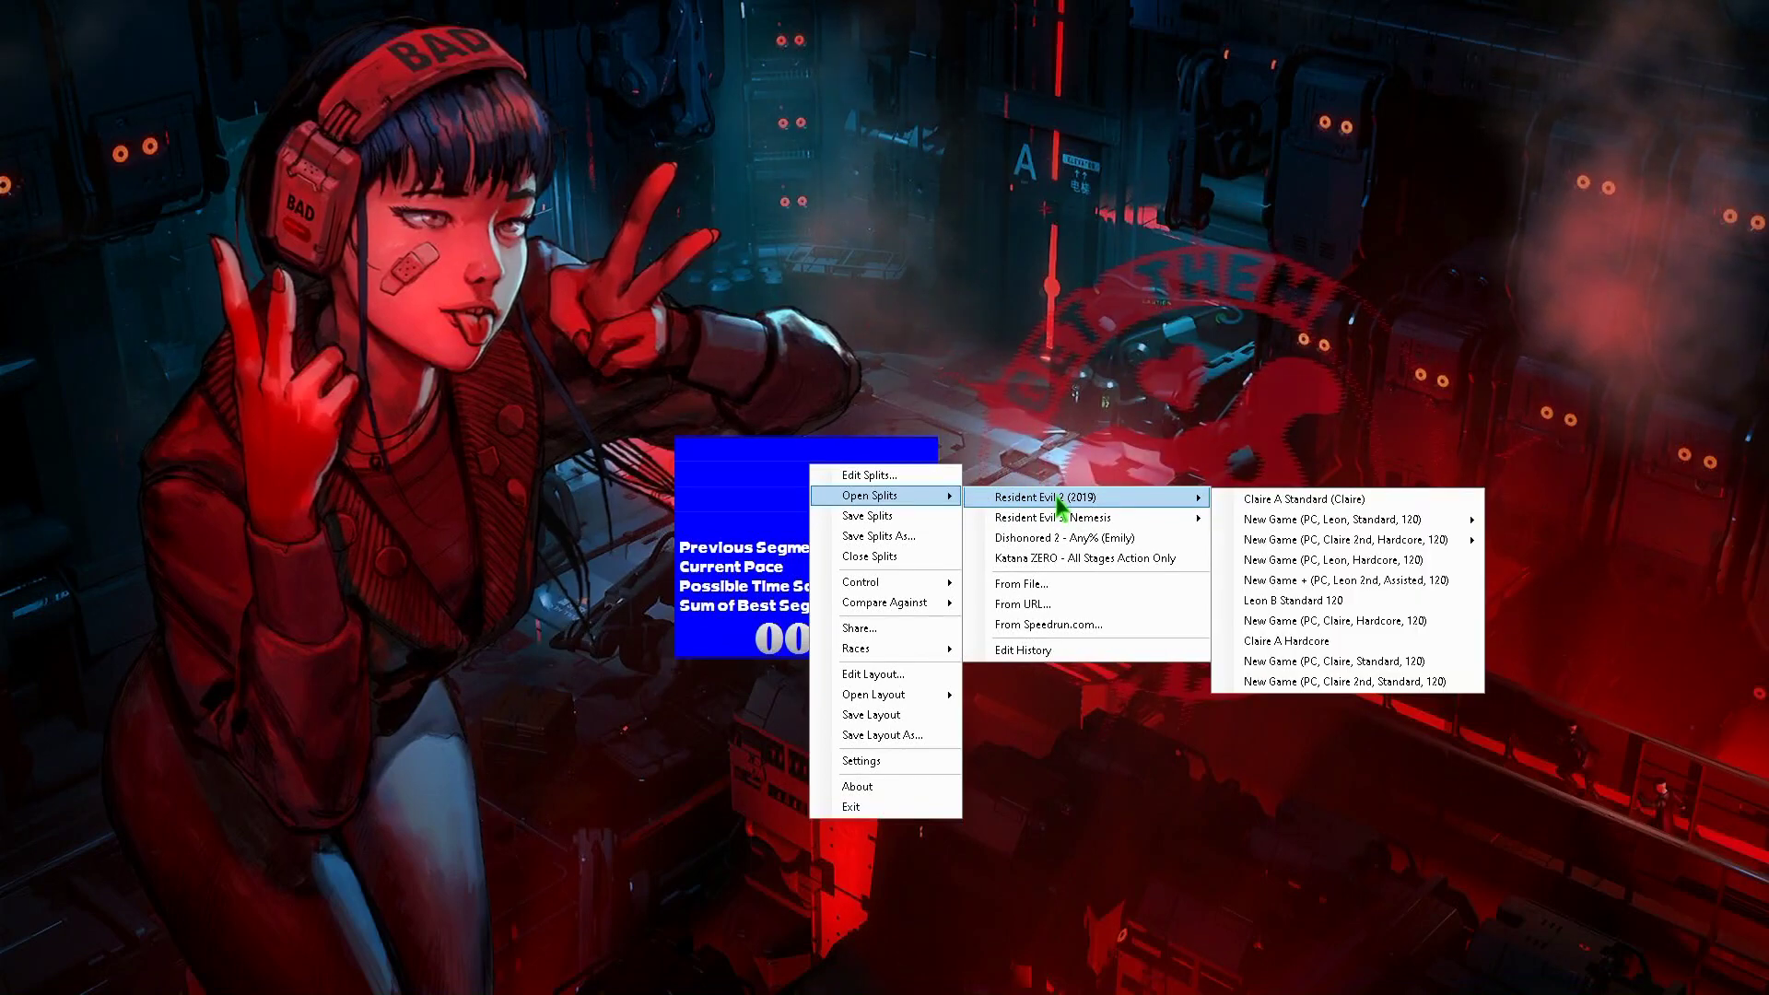
mouse_move(1312, 523)
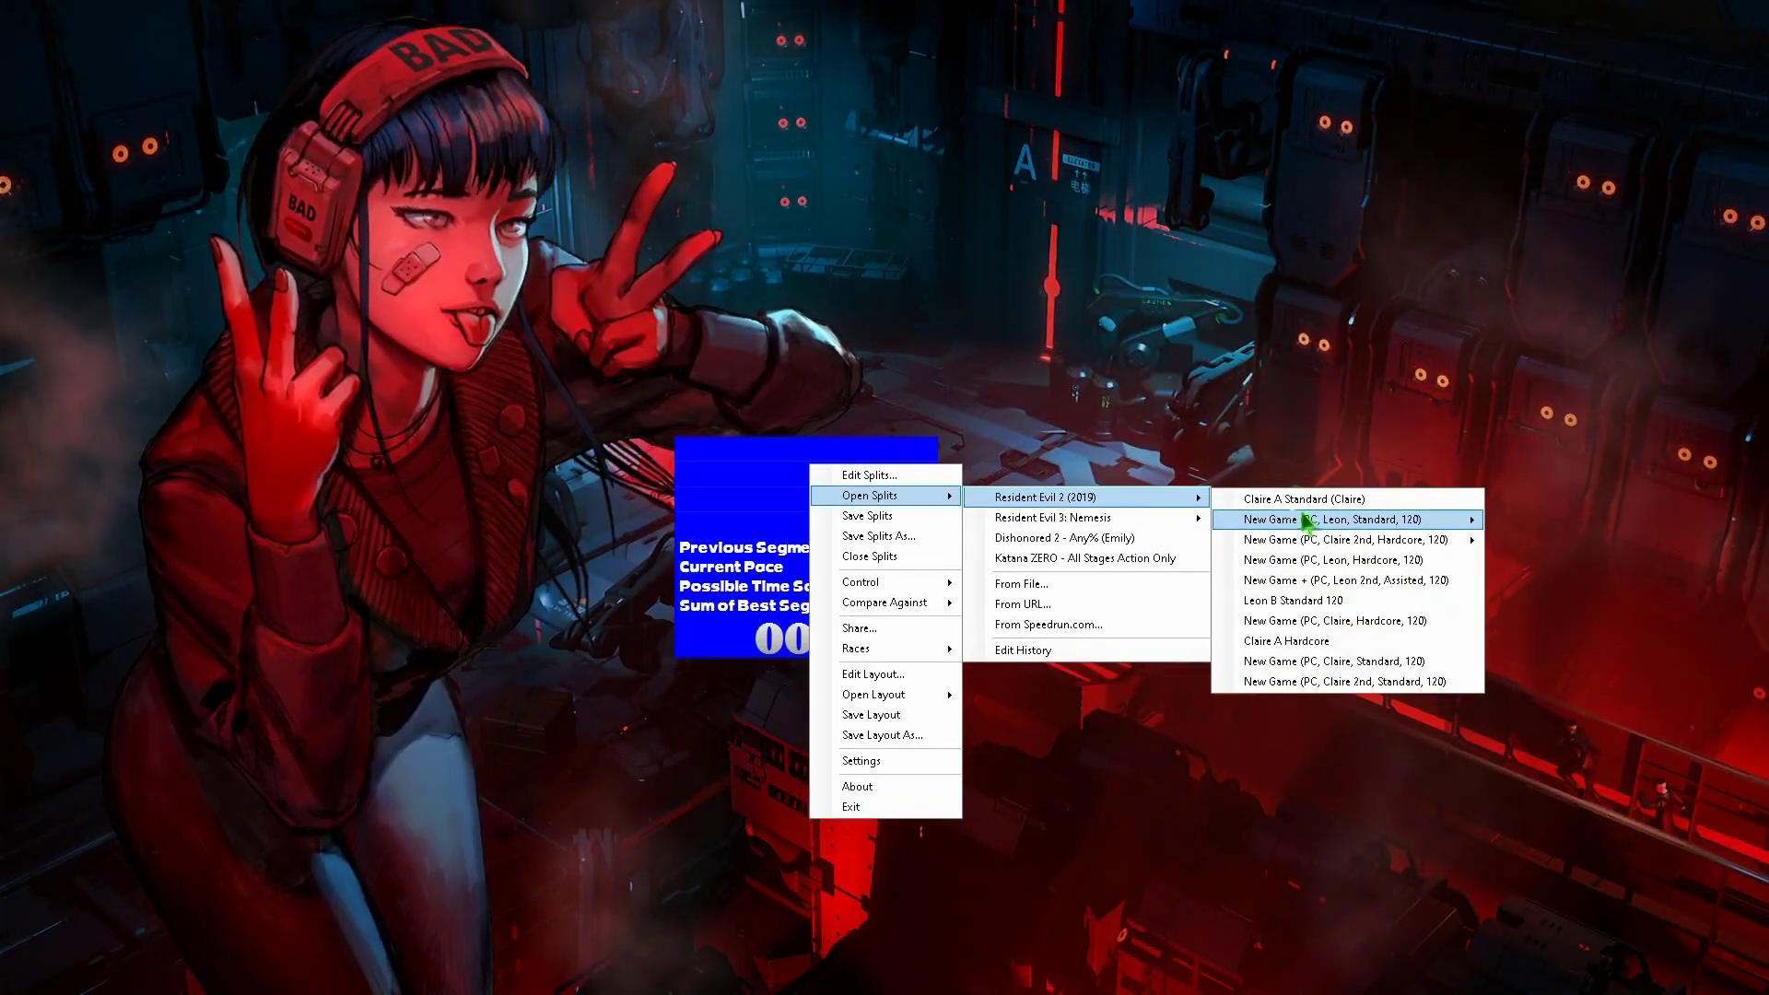
click(1071, 385)
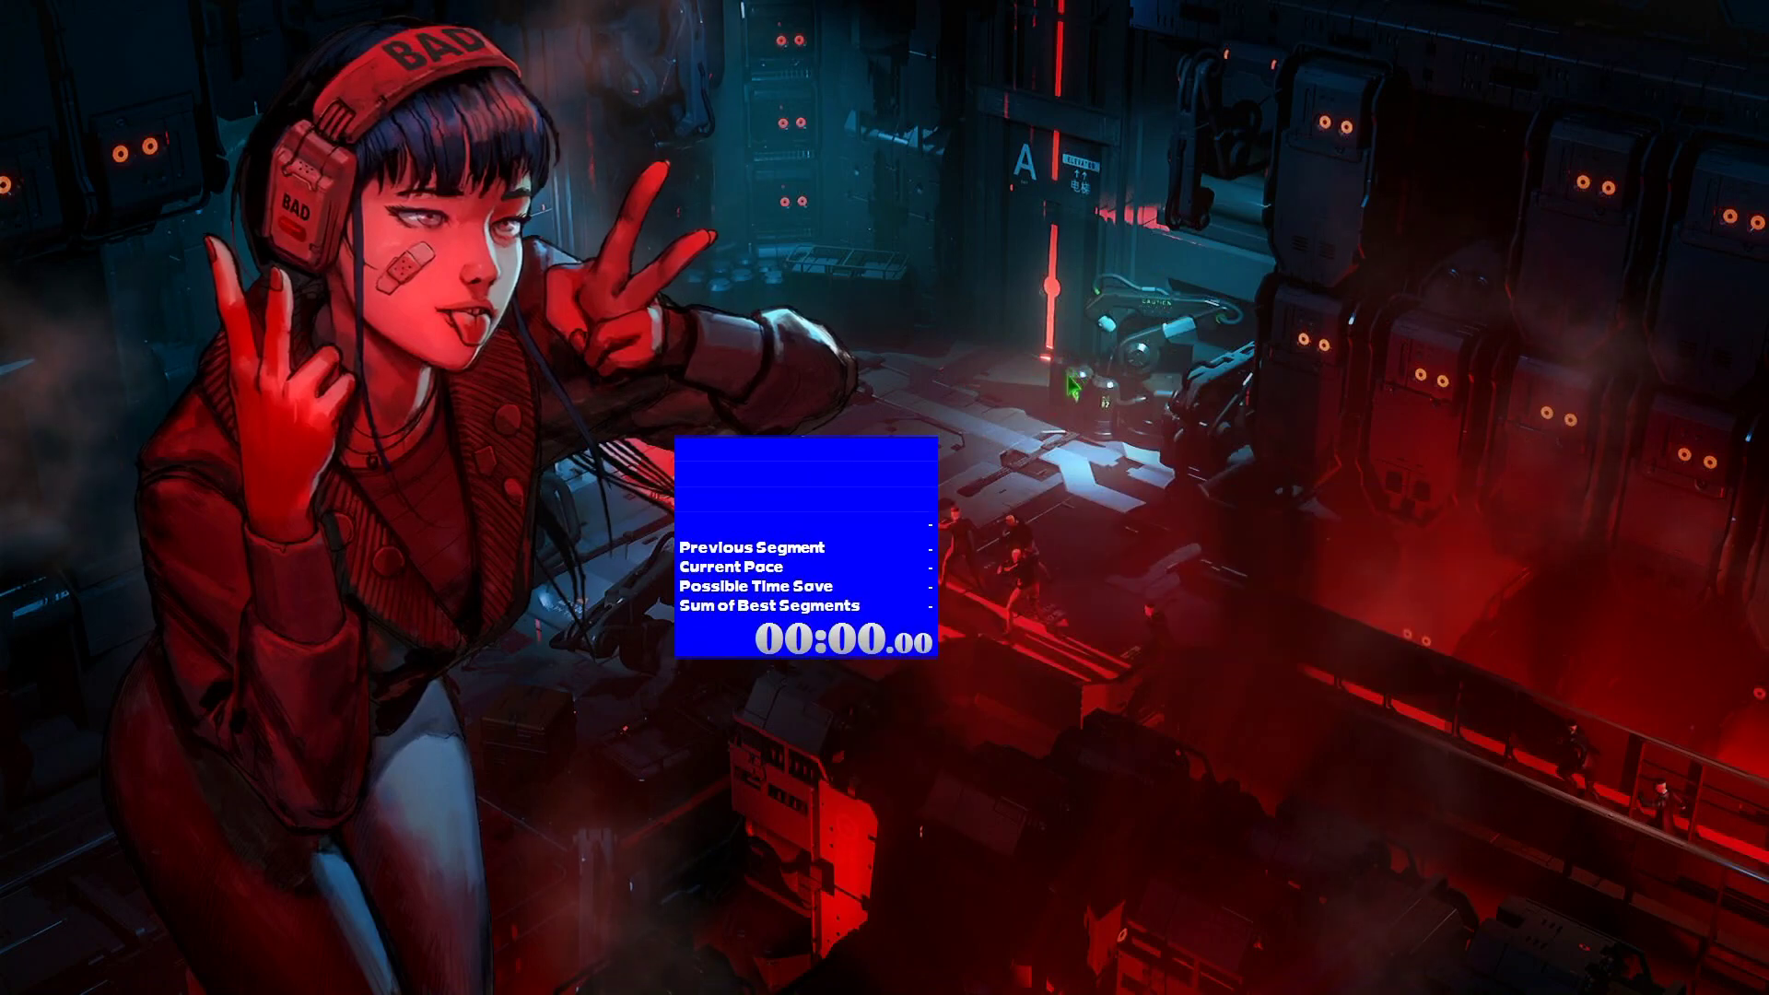
right_click(838, 532)
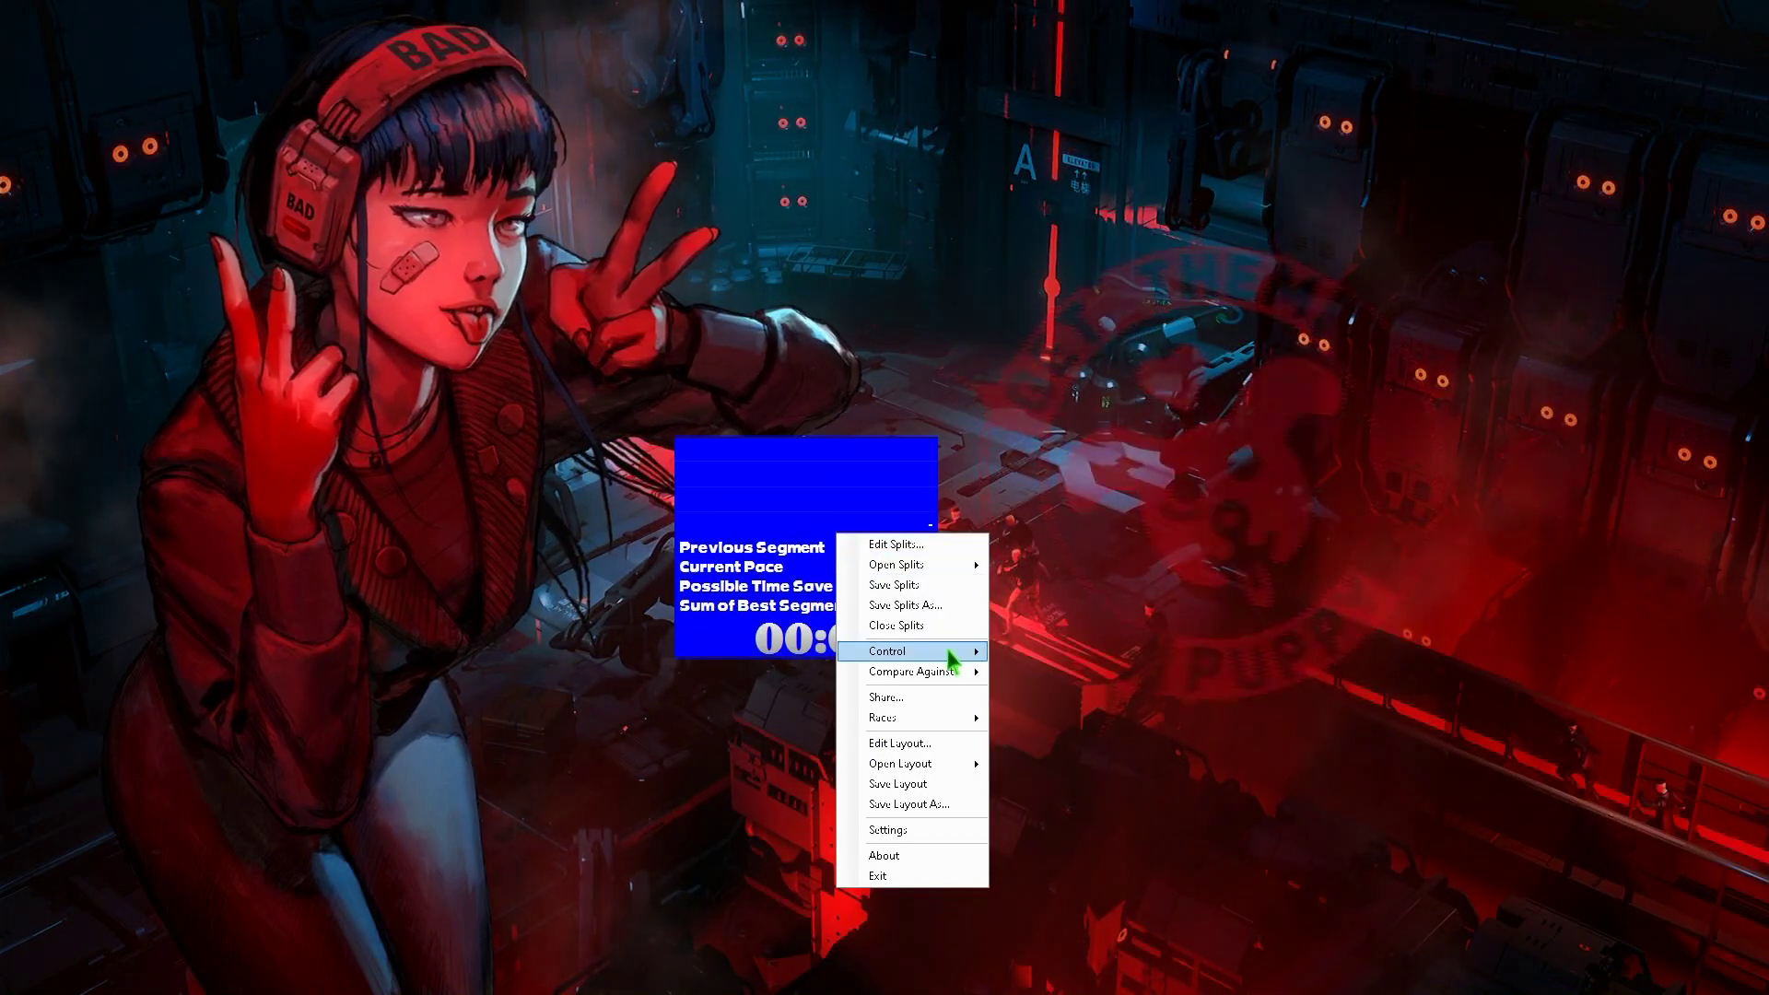
mouse_move(959, 566)
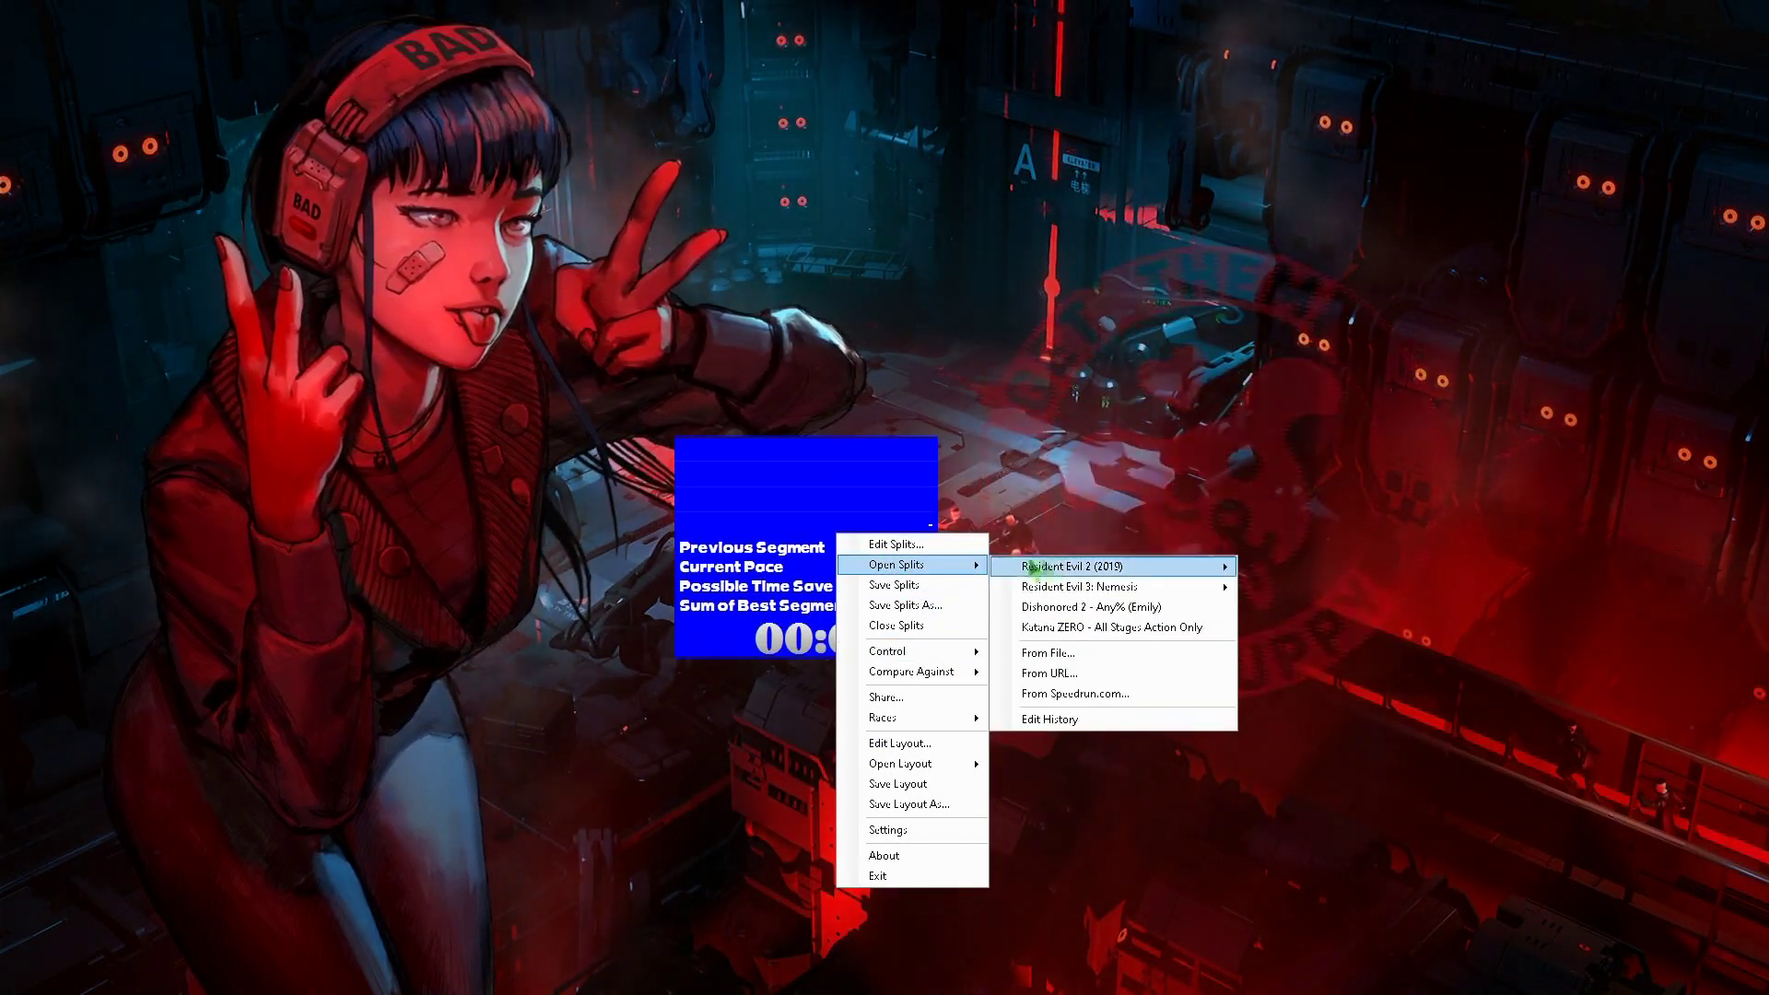
mouse_move(1084, 570)
click(1327, 567)
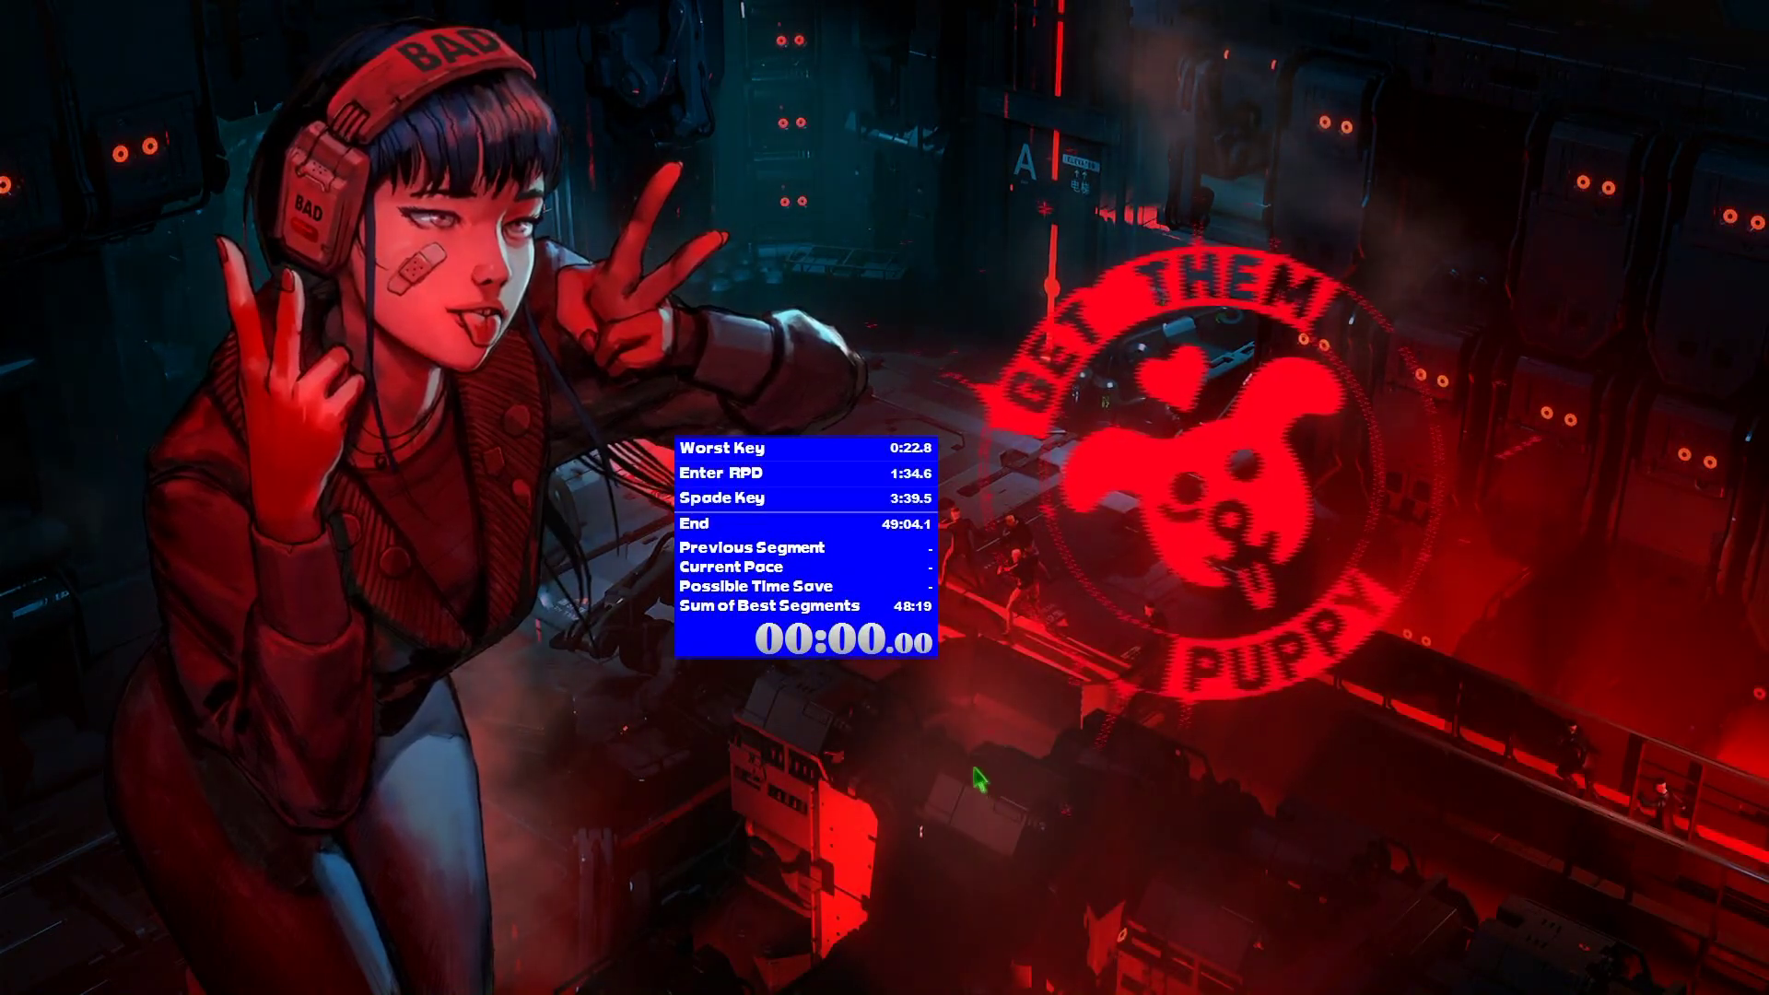
Step: Scroll through the Claire A Standard segments in the Splits Editor and view the auto-splitter's Component Settings
right_click(822, 536)
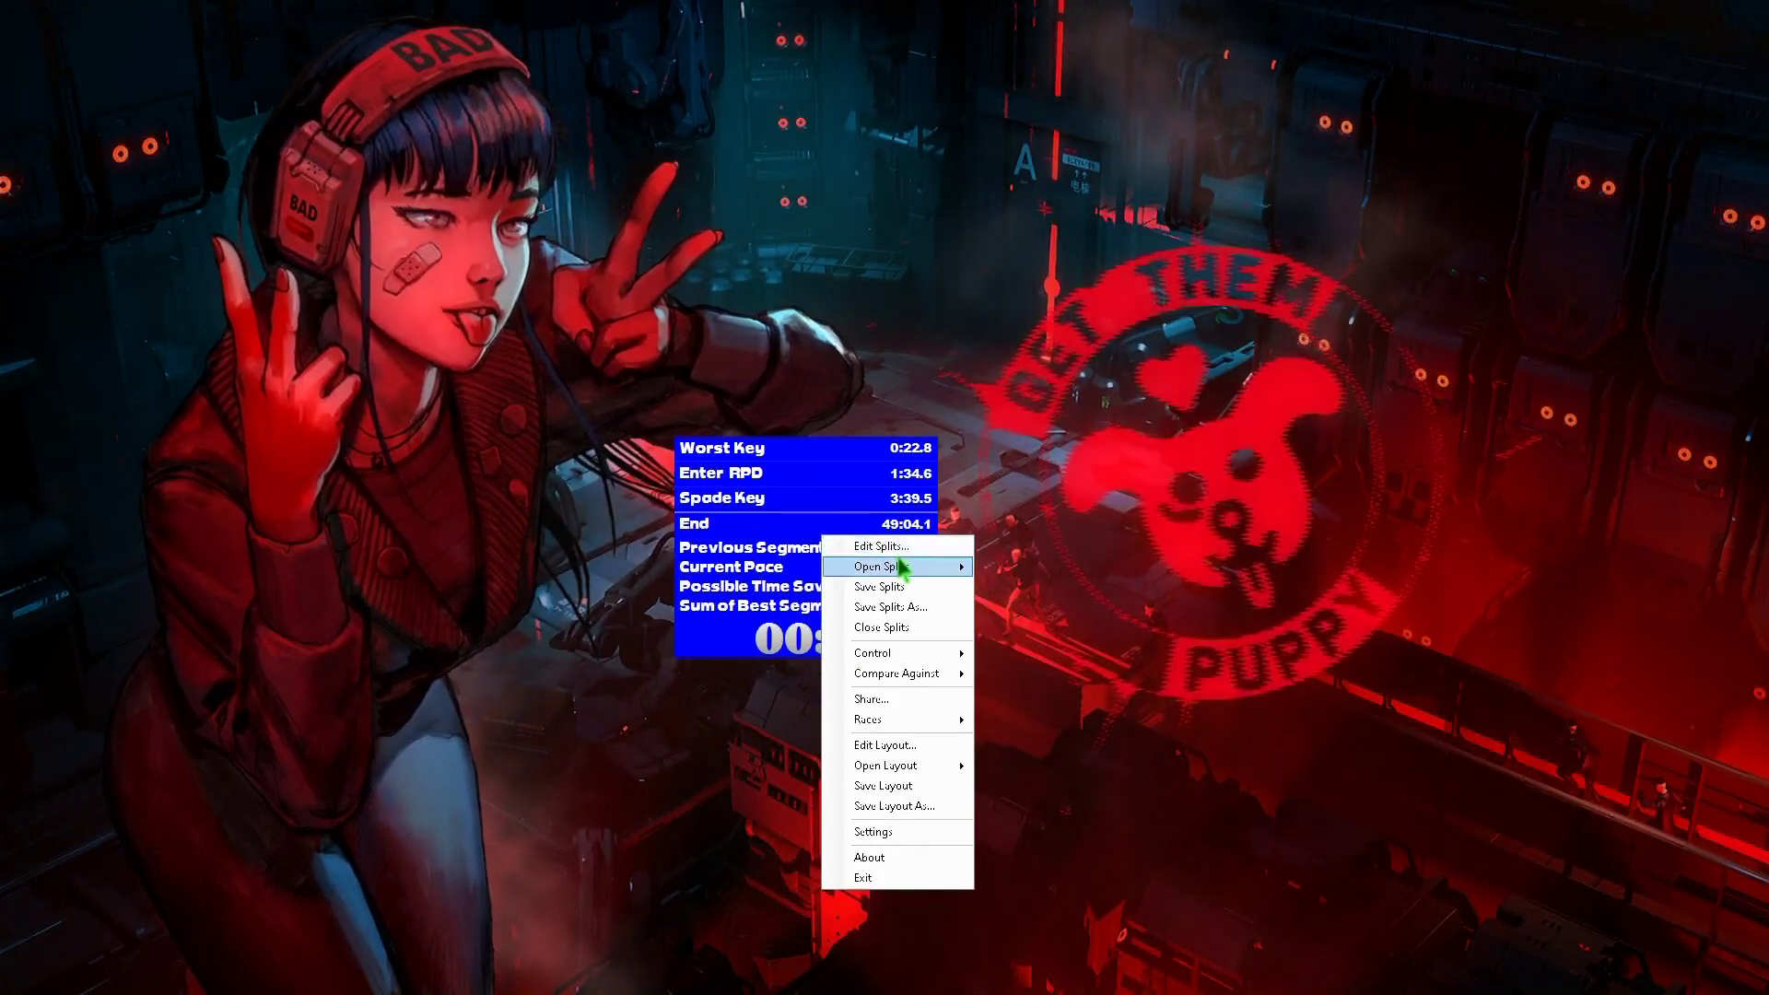
key(Escape)
key(Escape)
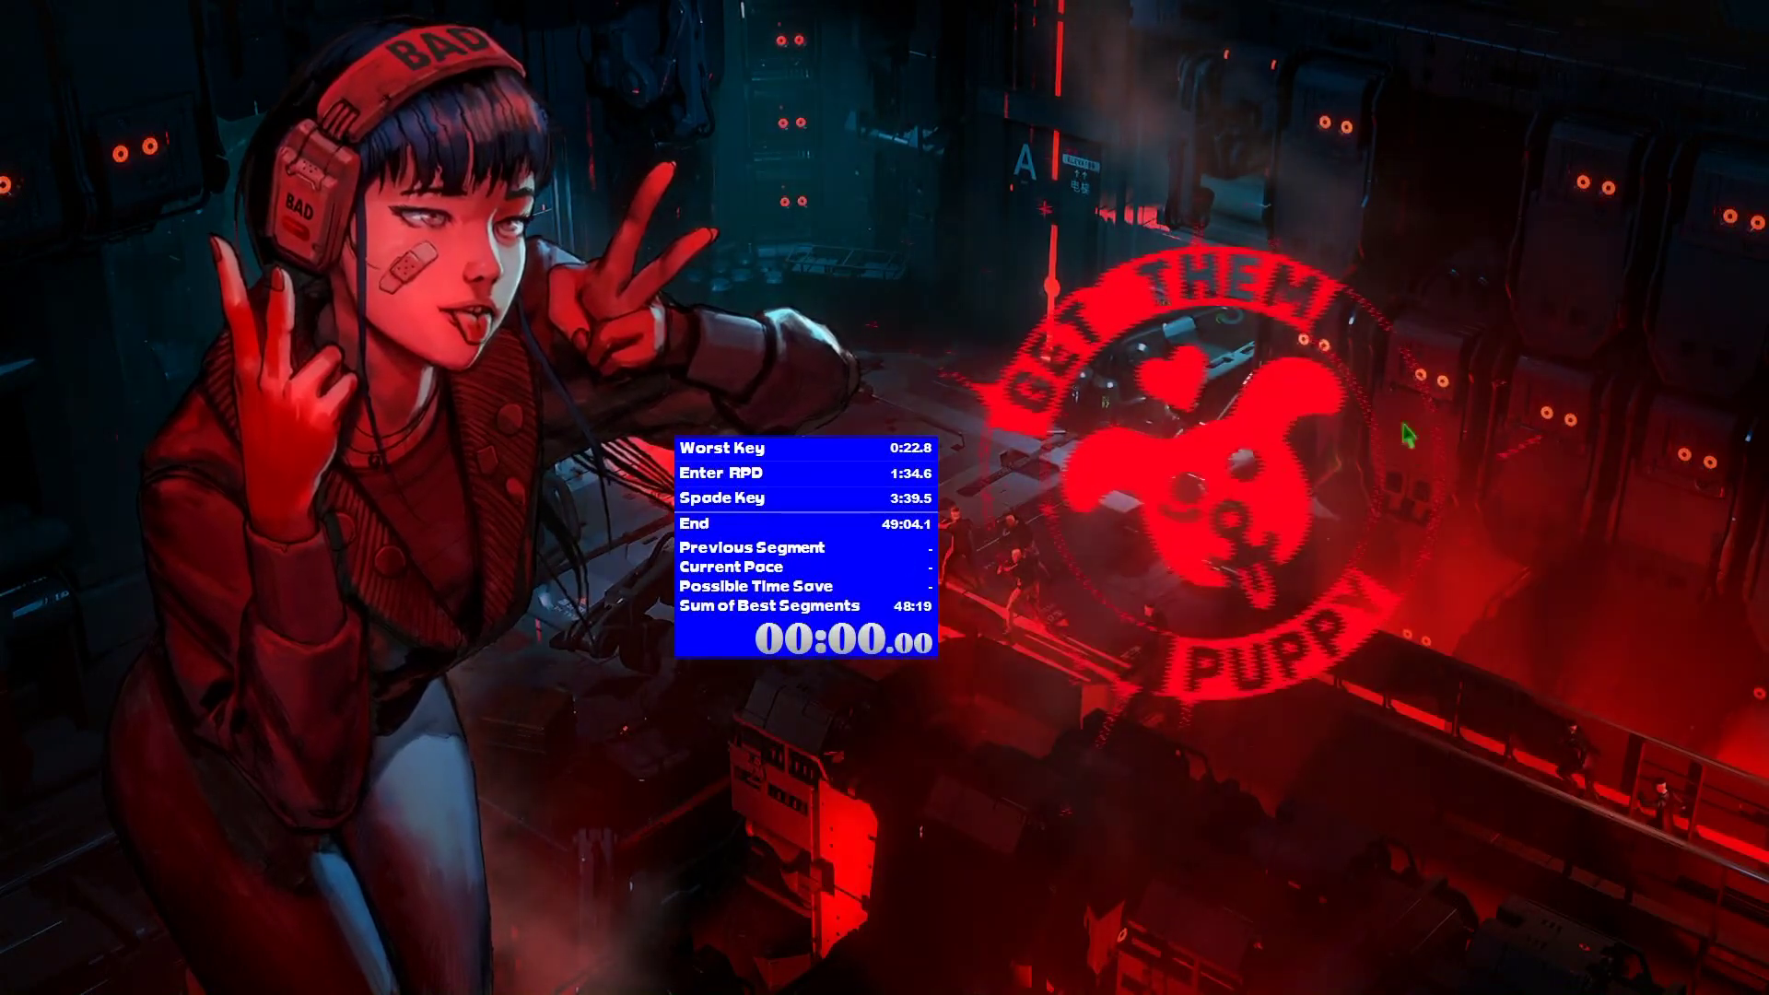
drag(1336, 240, 506, 276)
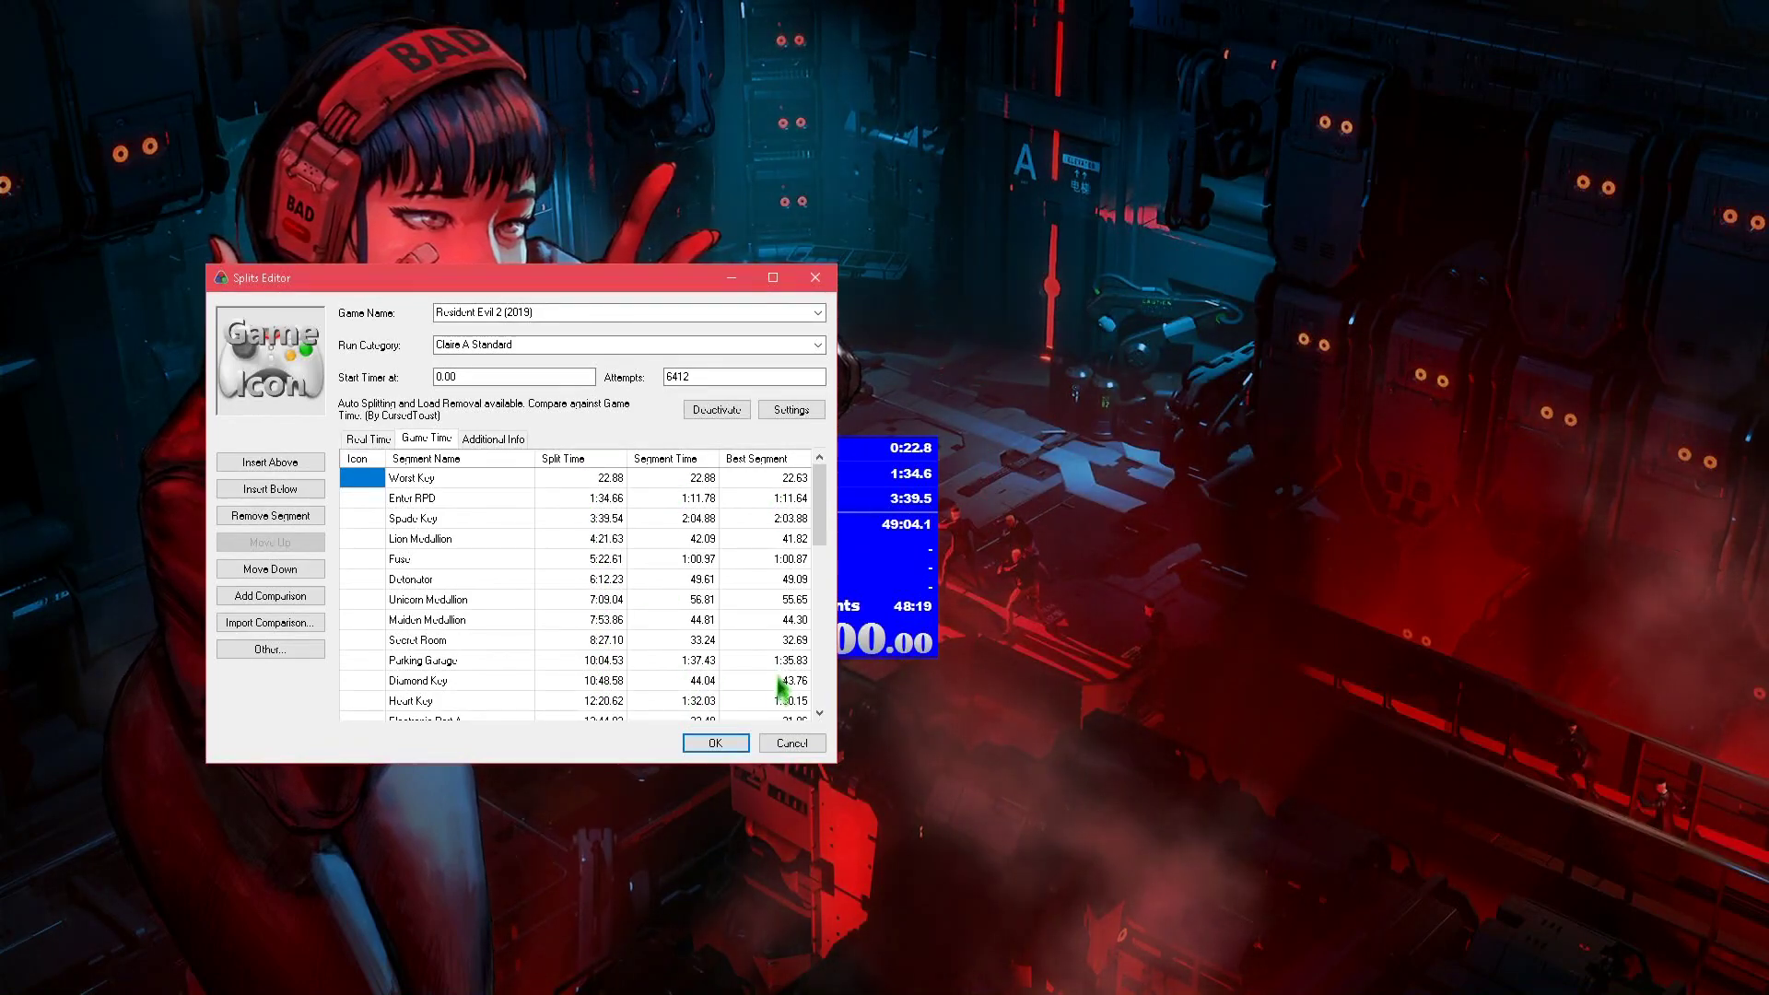
scroll(811, 636, down, 5)
scroll(827, 638, down, 4)
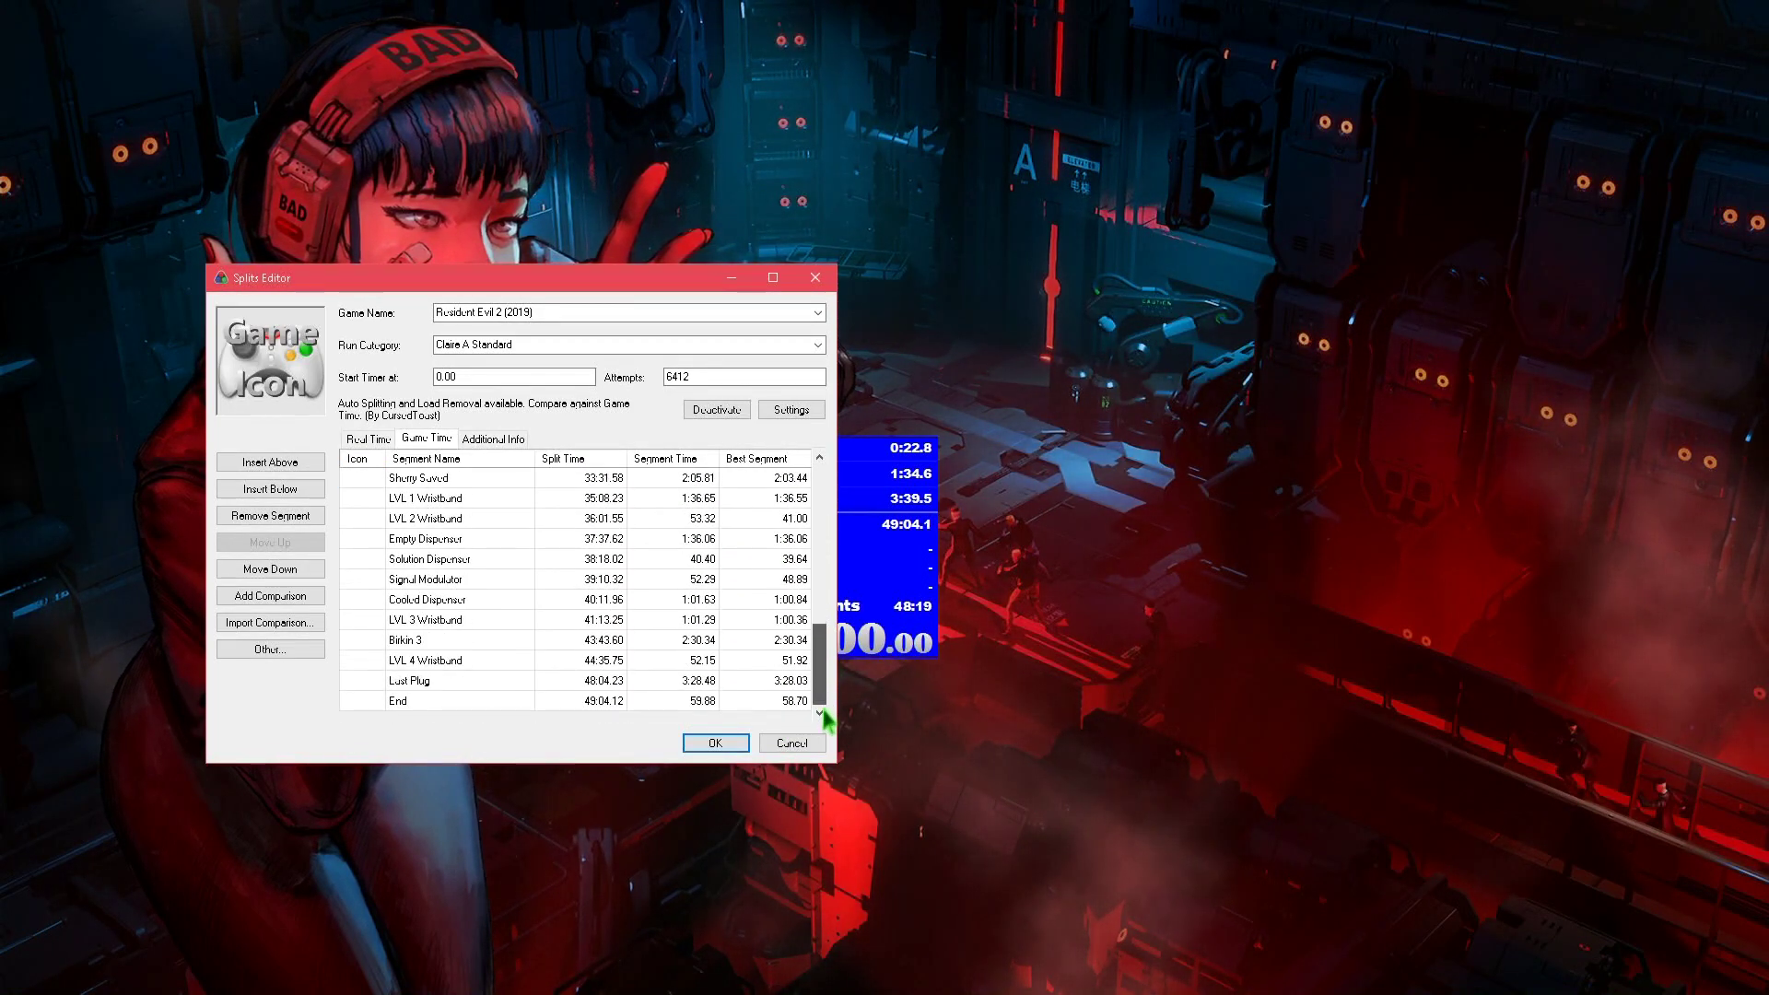
scroll(815, 635, up, 10)
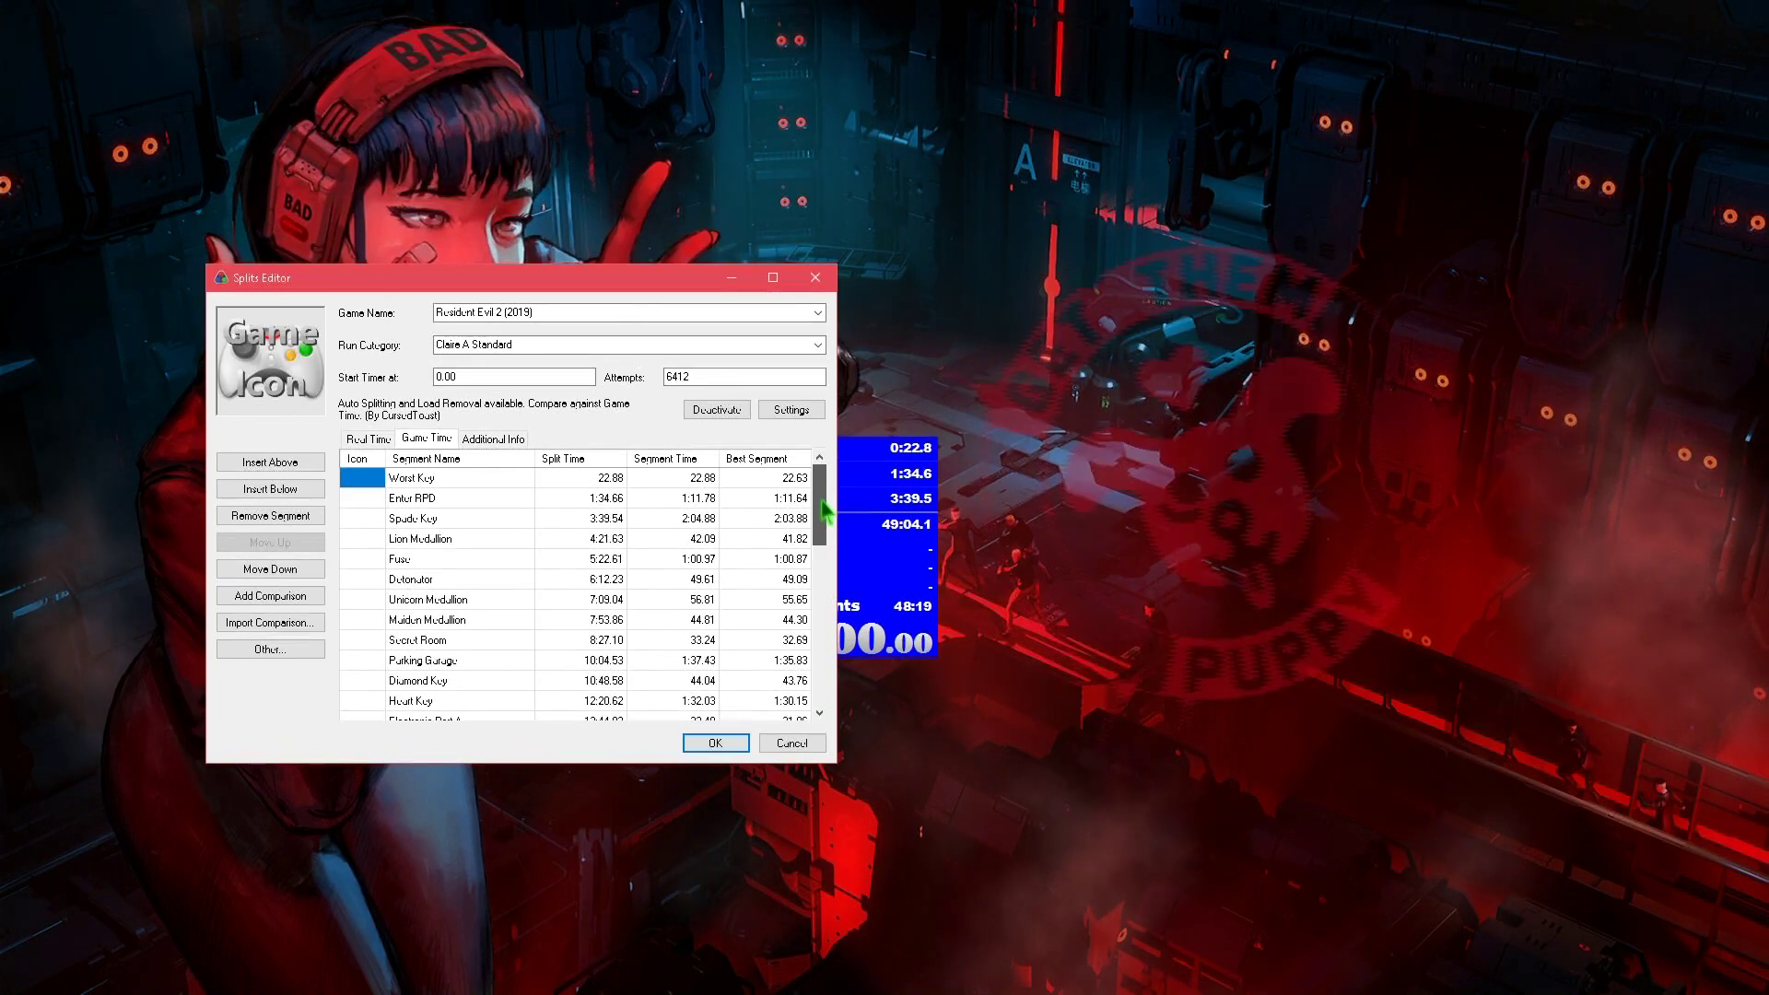
click(792, 409)
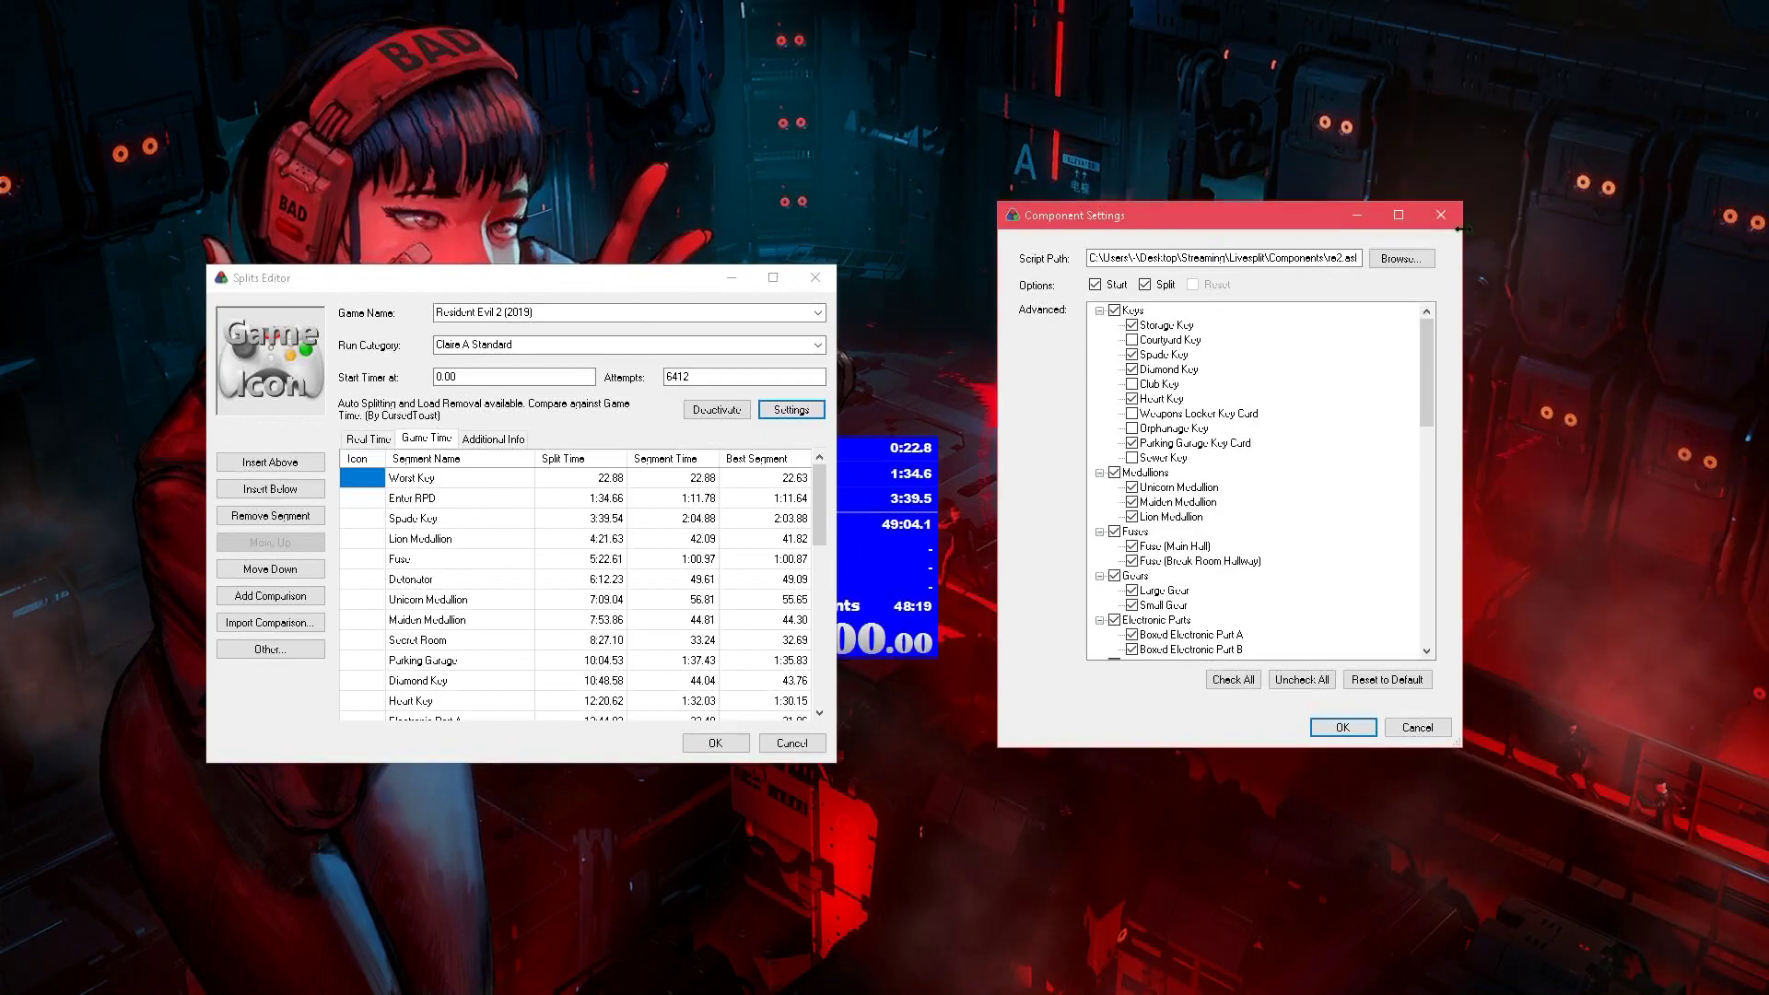
Step: Close the autosplitter settings, dismiss the Other... cleanup options unused, and accept the Splits Editor
click(1443, 216)
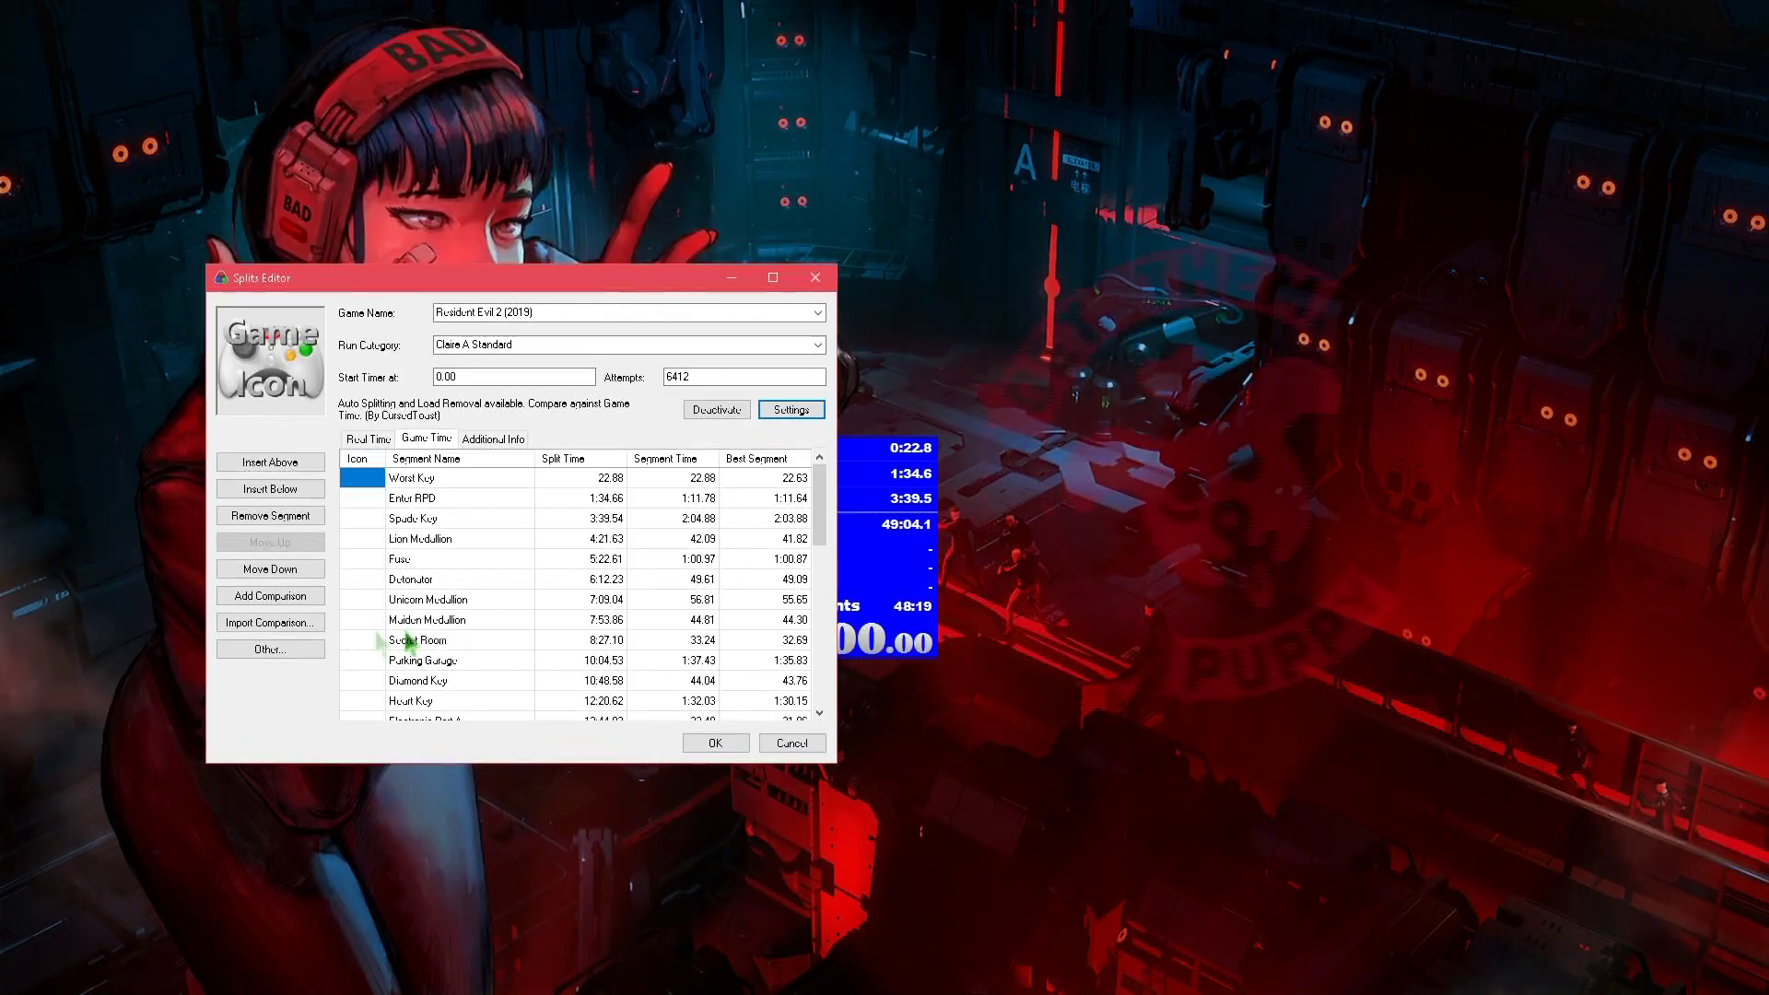
click(261, 651)
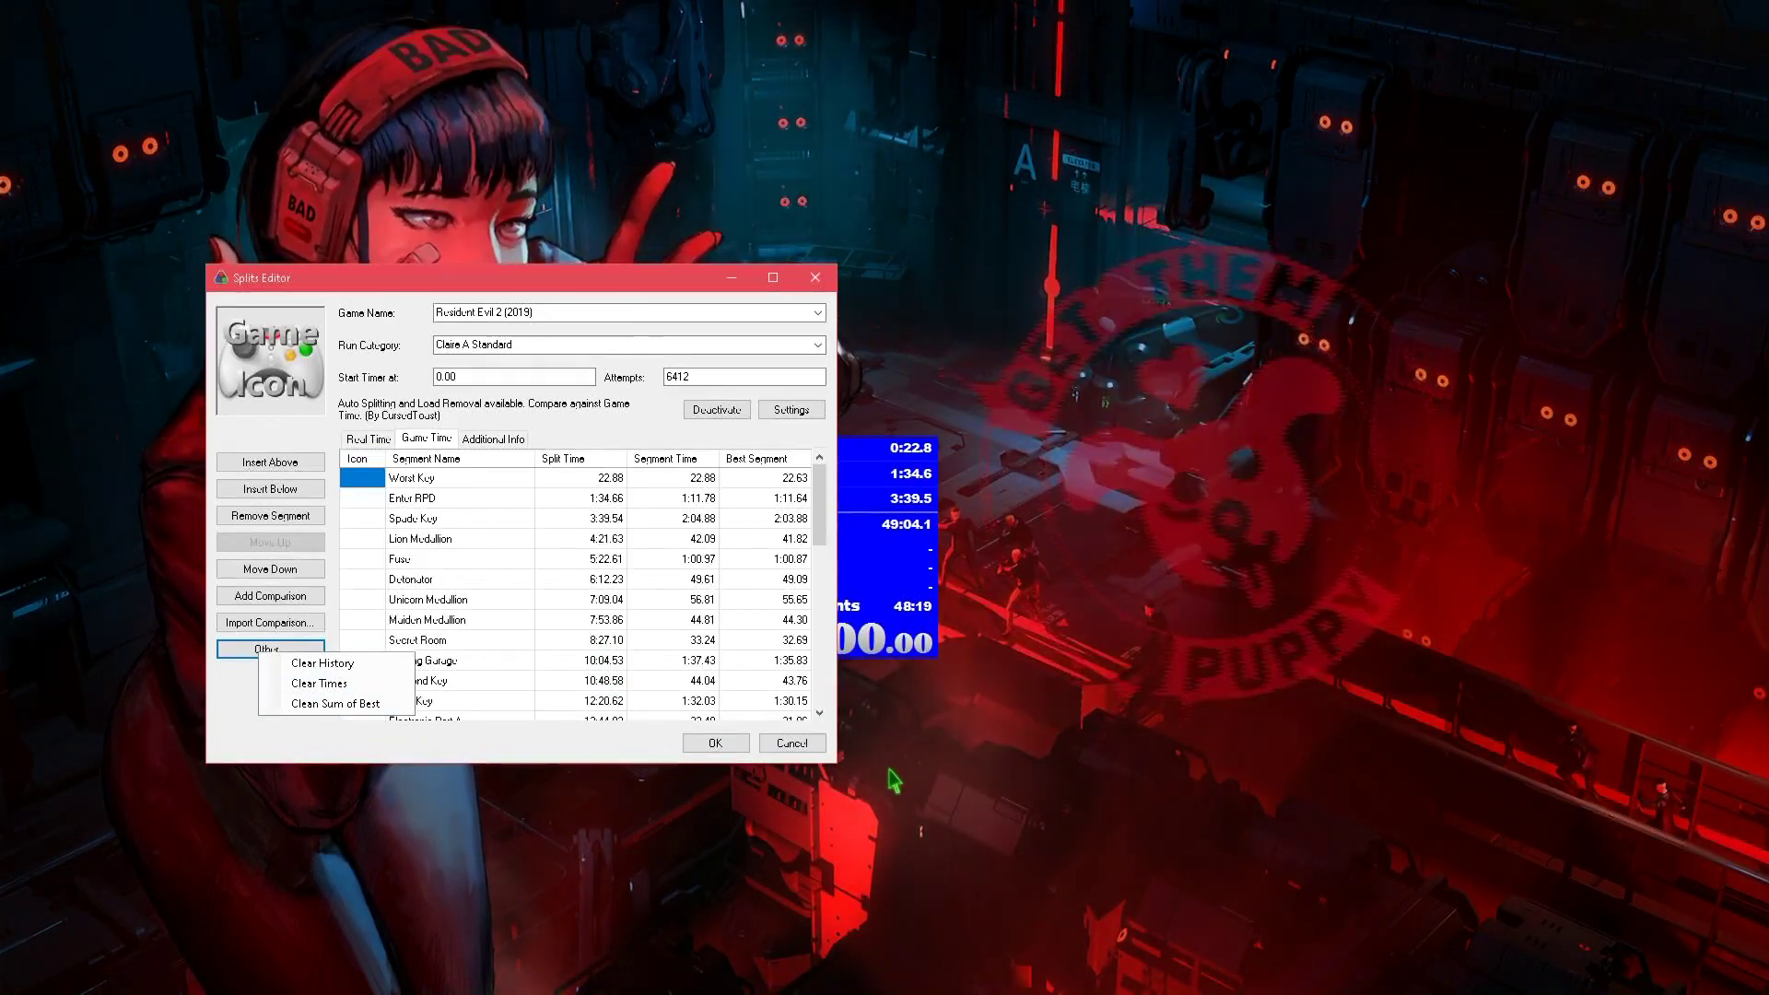
click(593, 763)
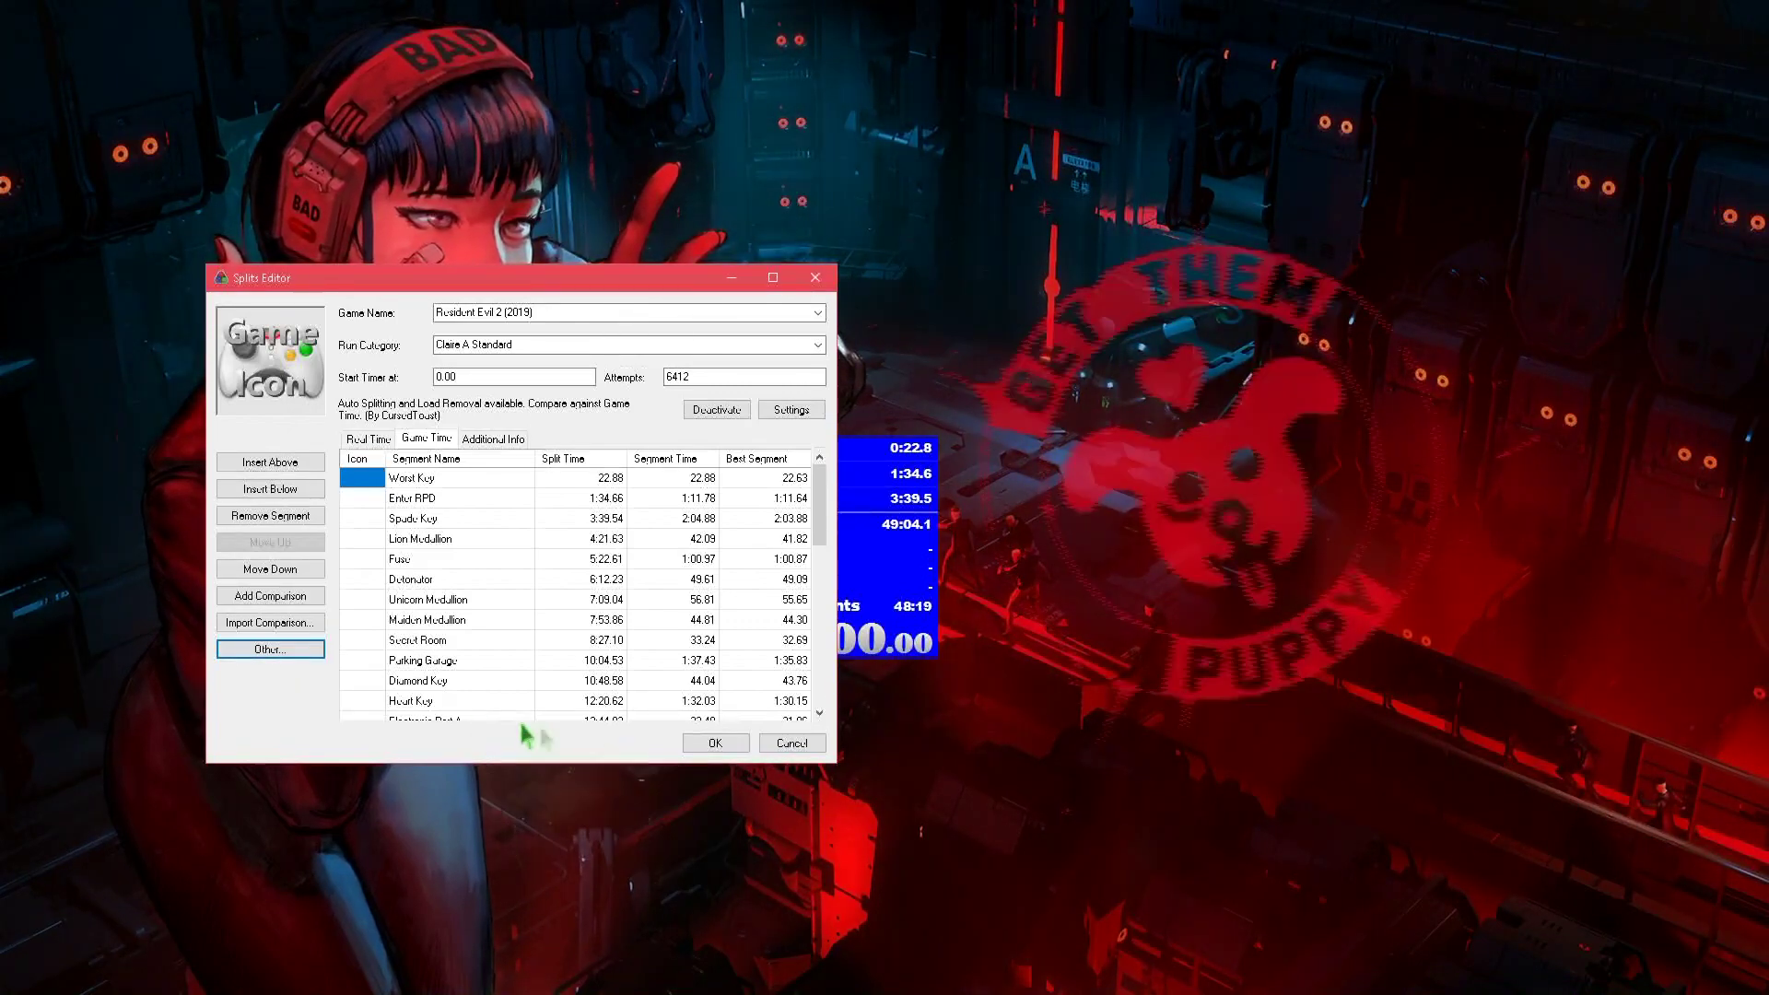
click(721, 746)
Step: Move the timer window further right and switch it to the Default layout
drag(818, 438, 994, 480)
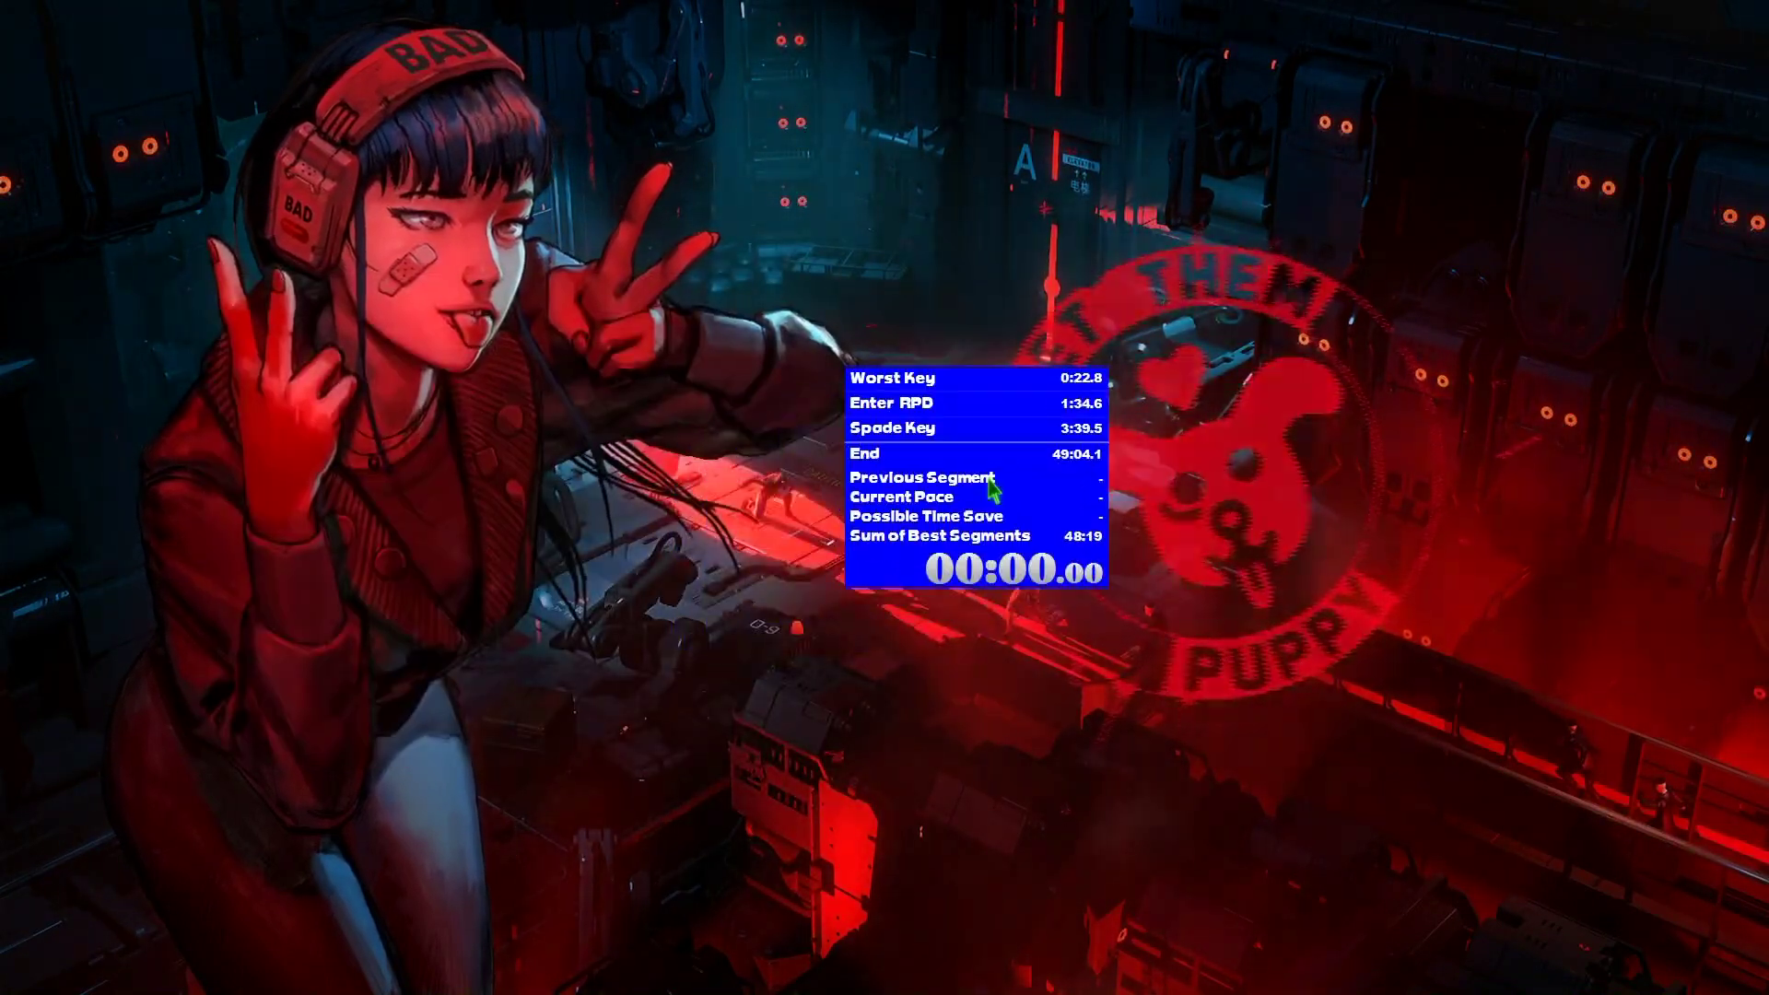
right_click(991, 484)
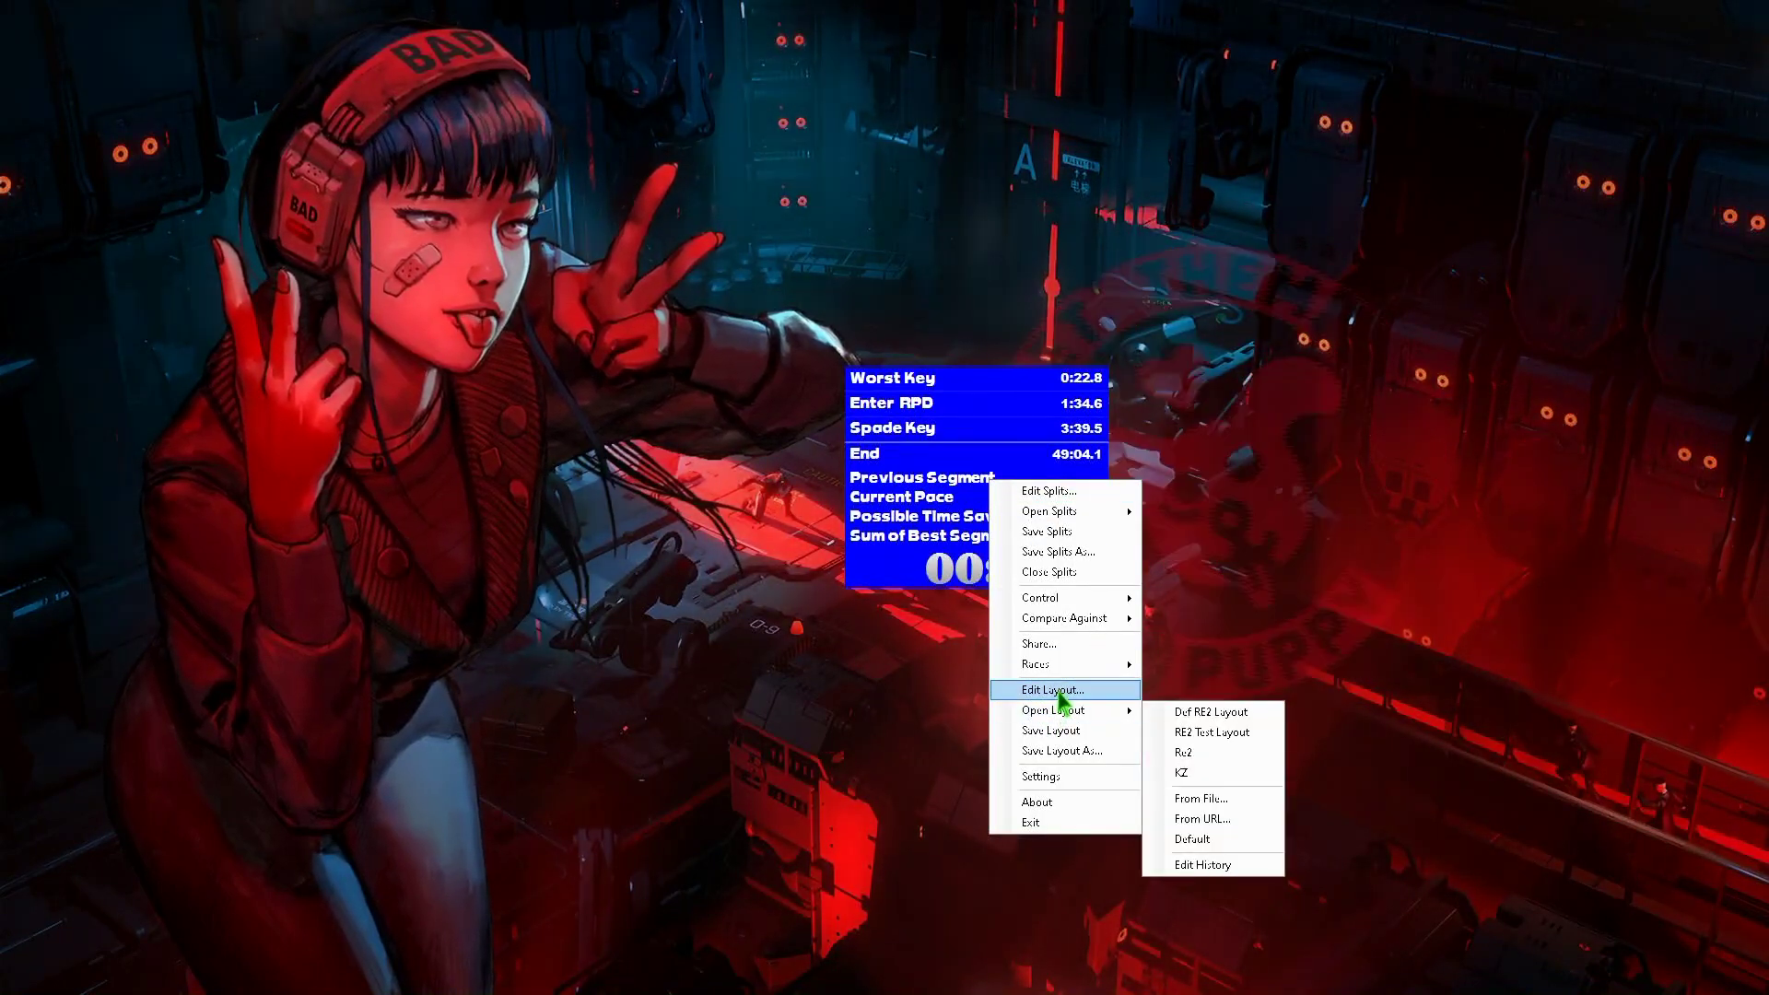
mouse_move(1062, 711)
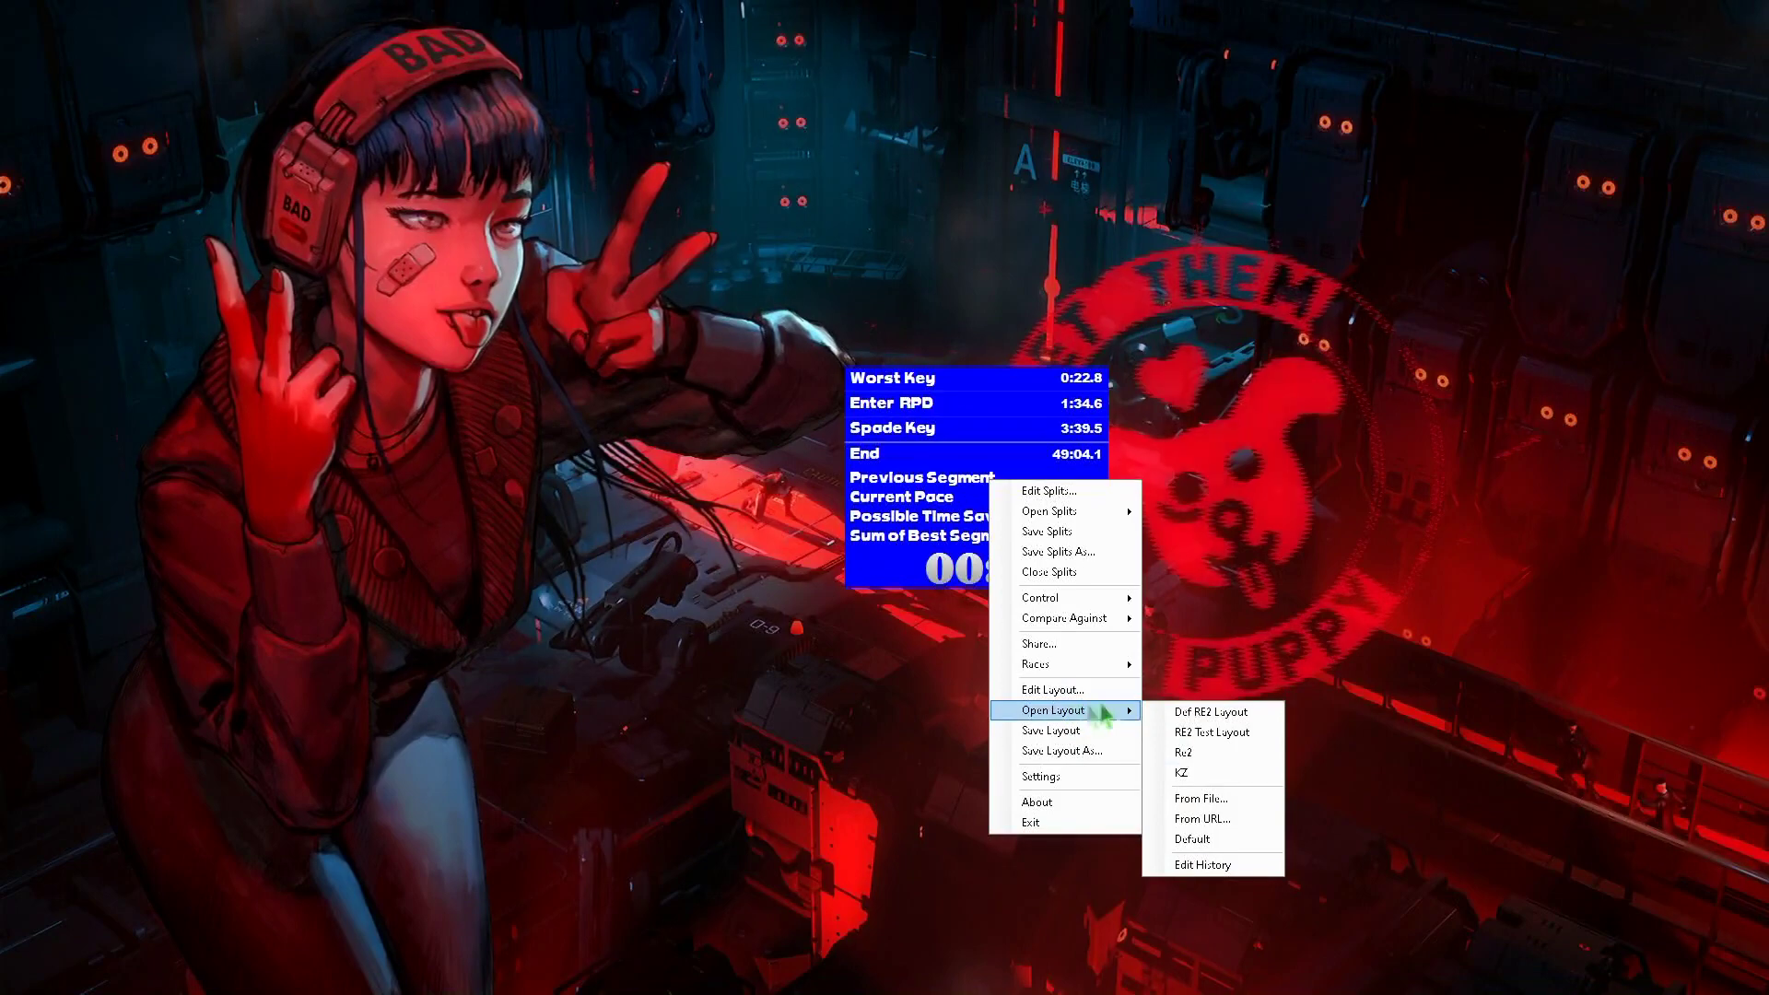
click(1246, 840)
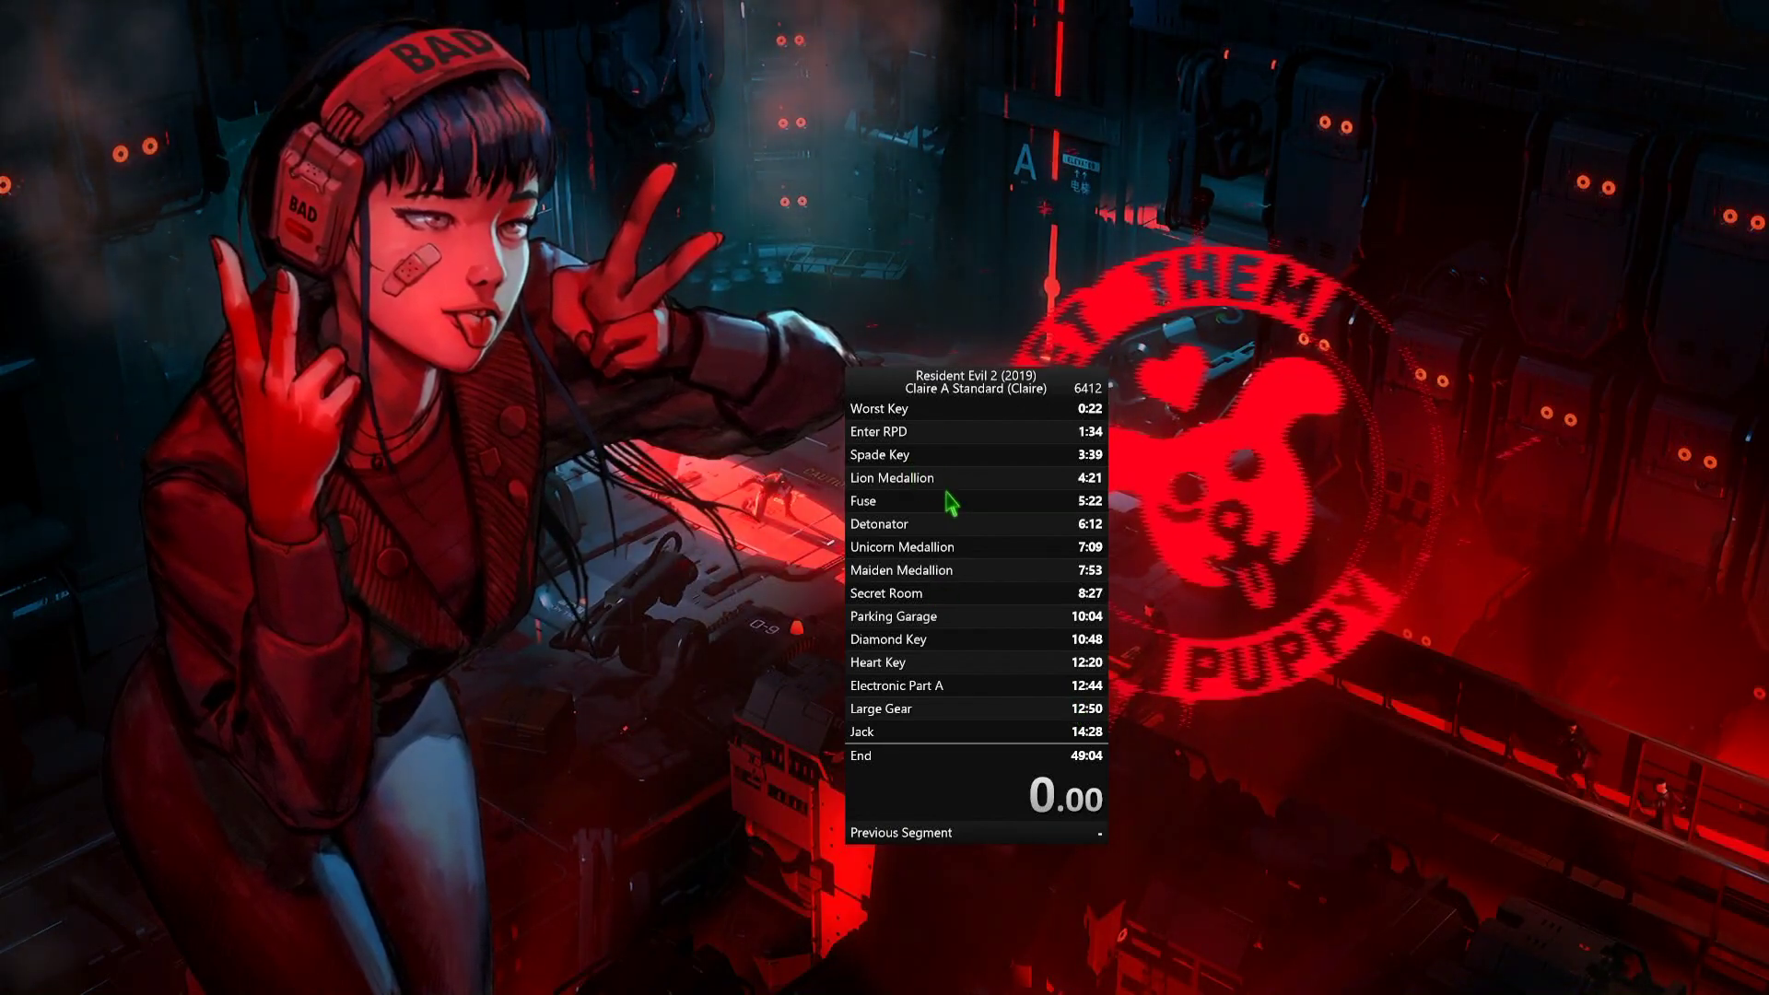
Step: Move the splits window left and reload the Def RE2 Layout
drag(1020, 525, 580, 376)
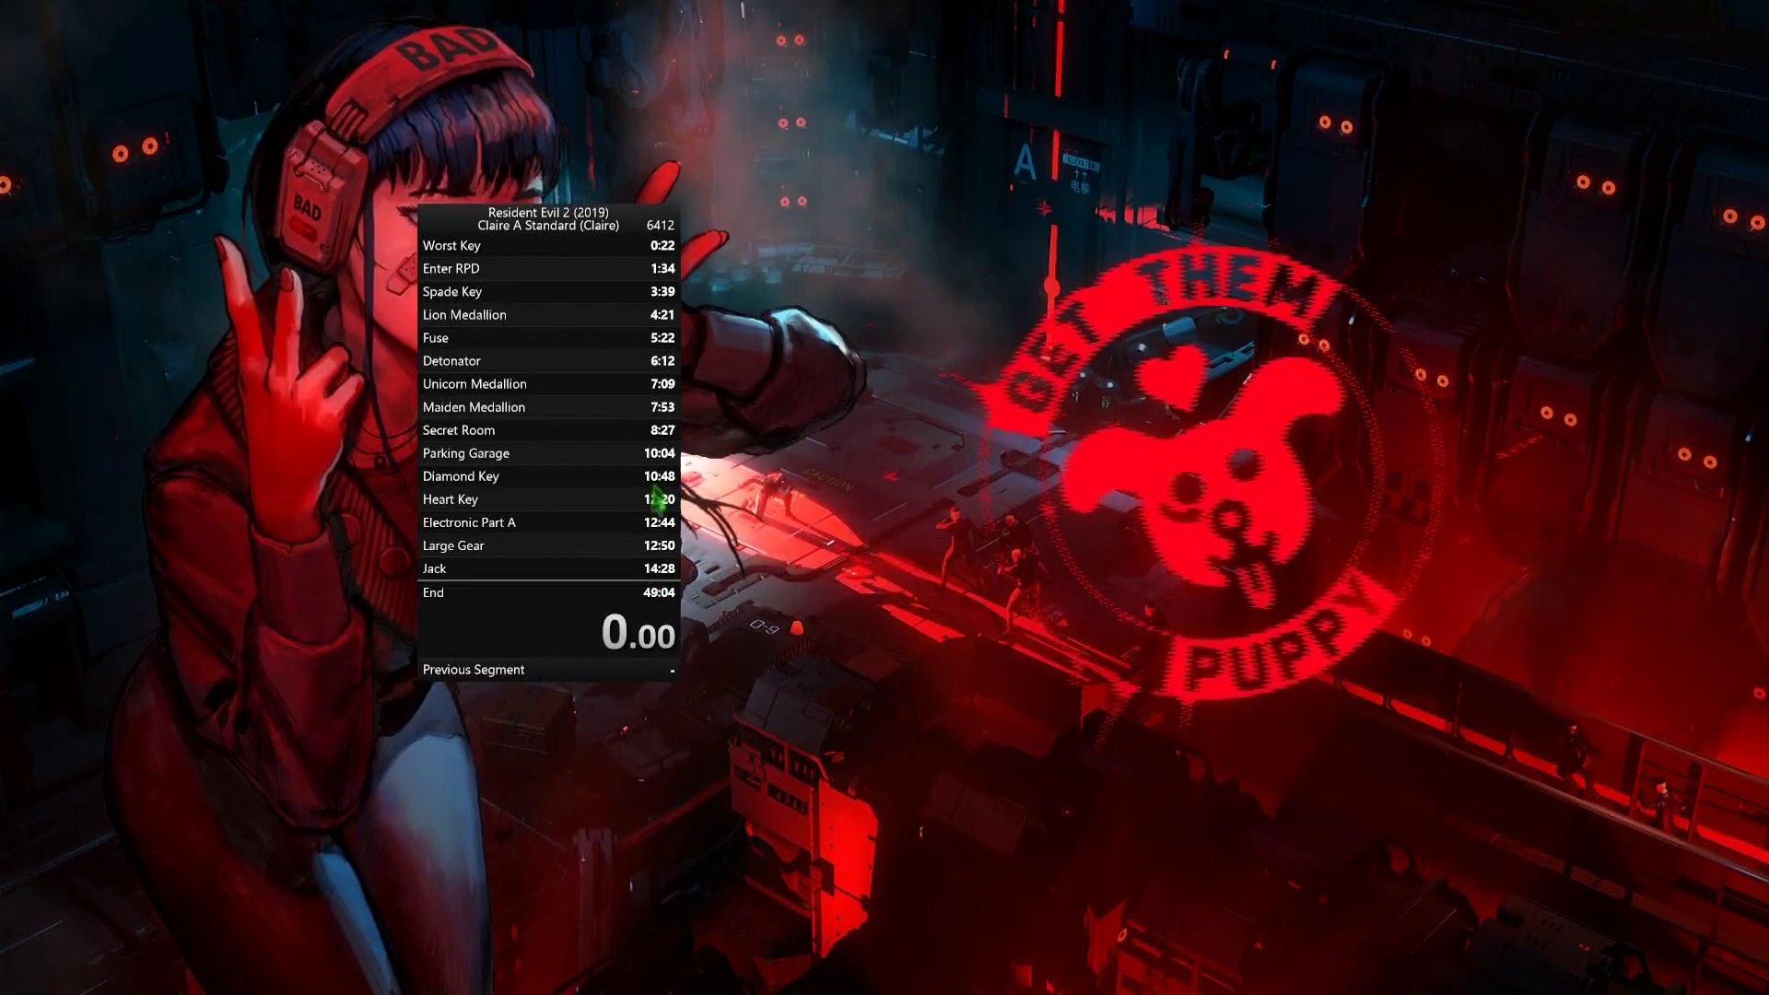
right_click(550, 472)
mouse_move(612, 693)
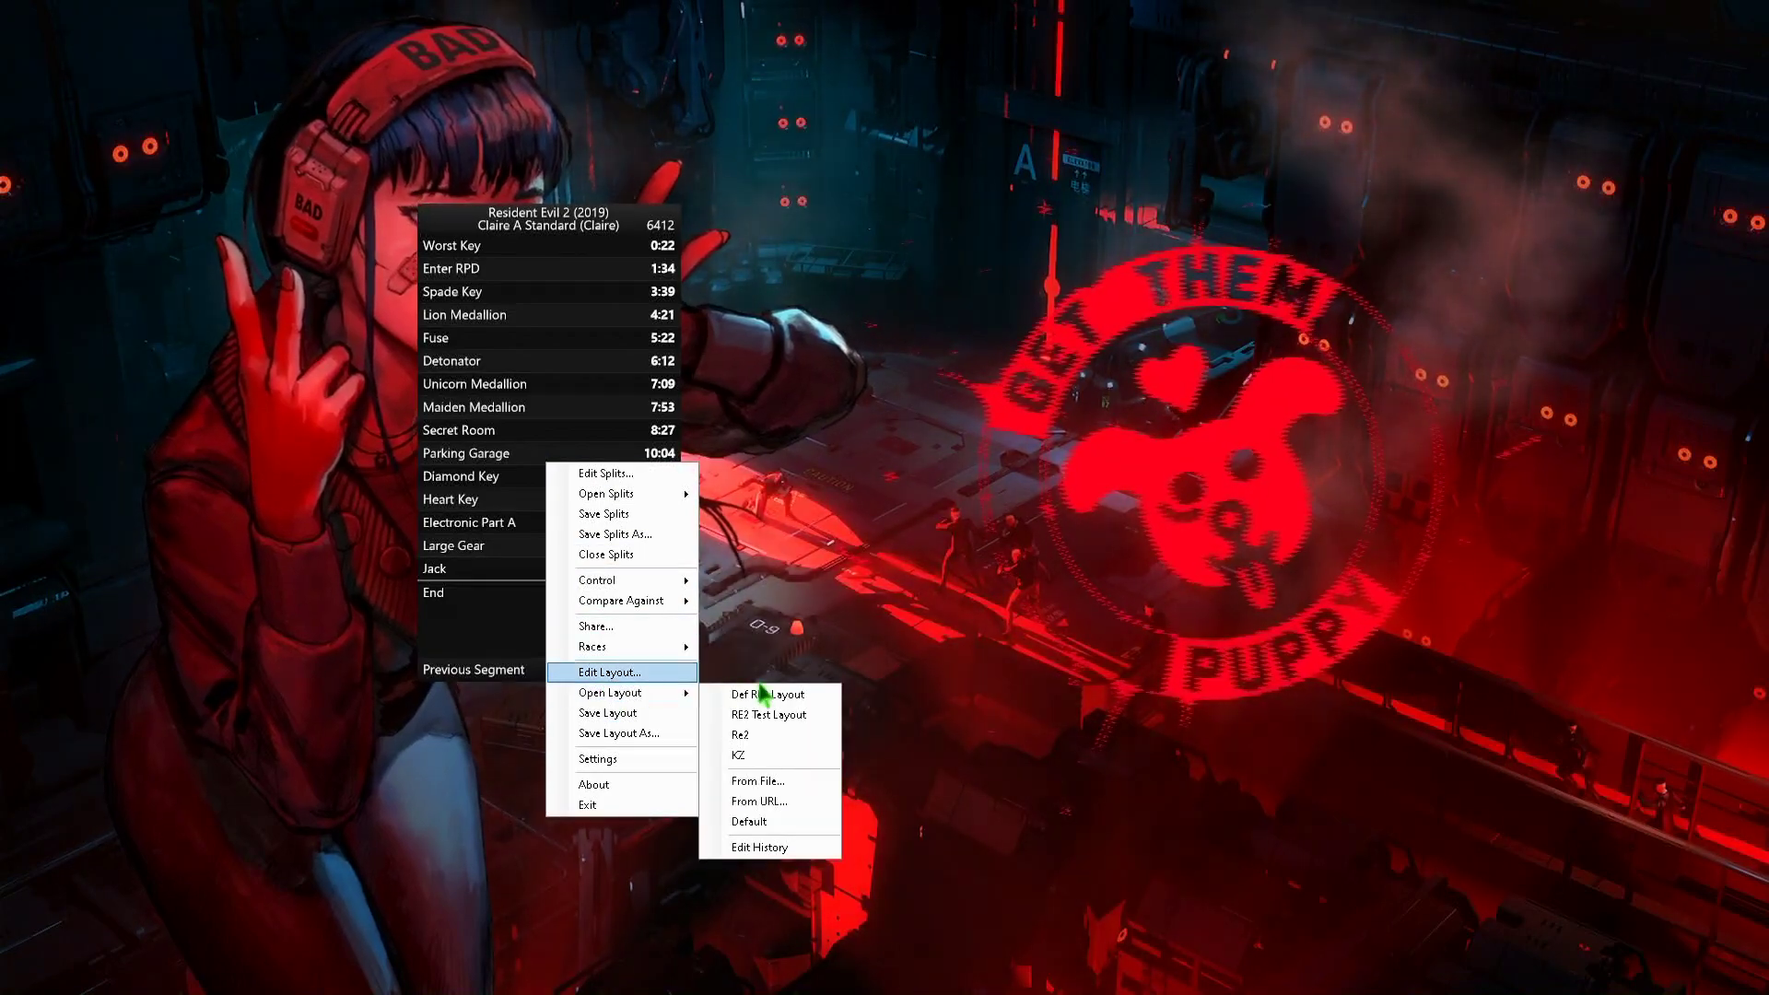
click(783, 694)
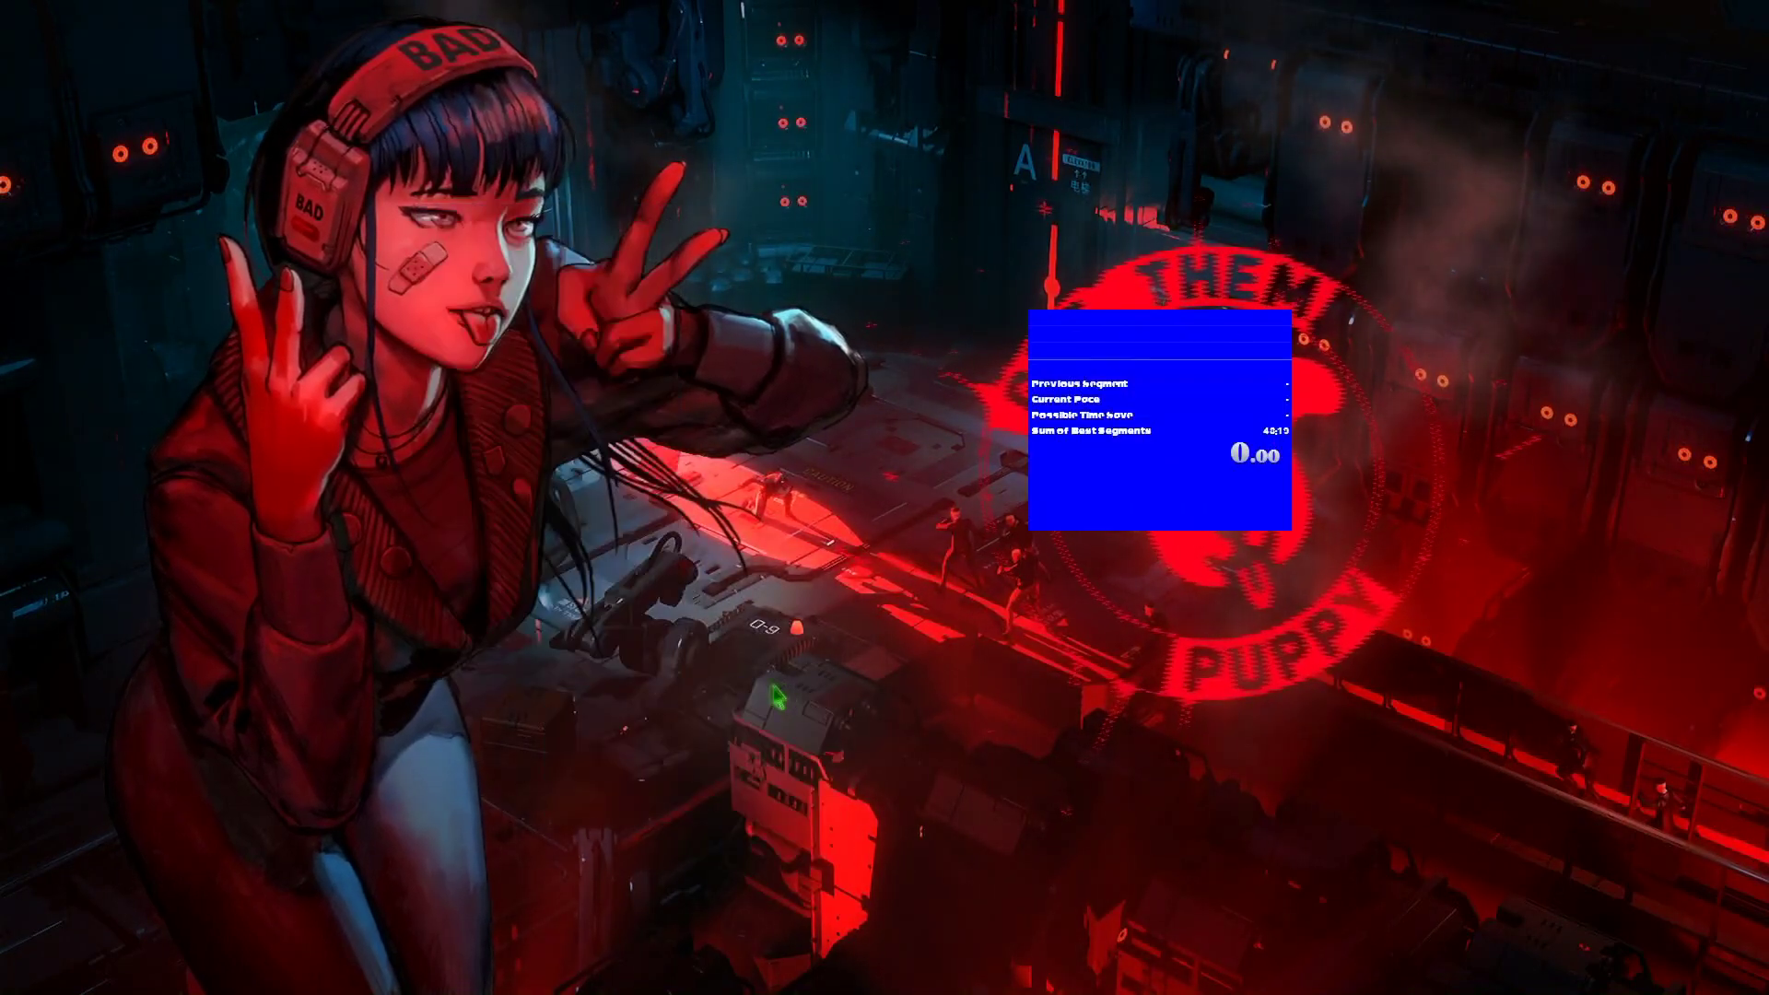
Step: Move the blue timer window left over the character artwork and open Edit Layout..
drag(1152, 422, 544, 452)
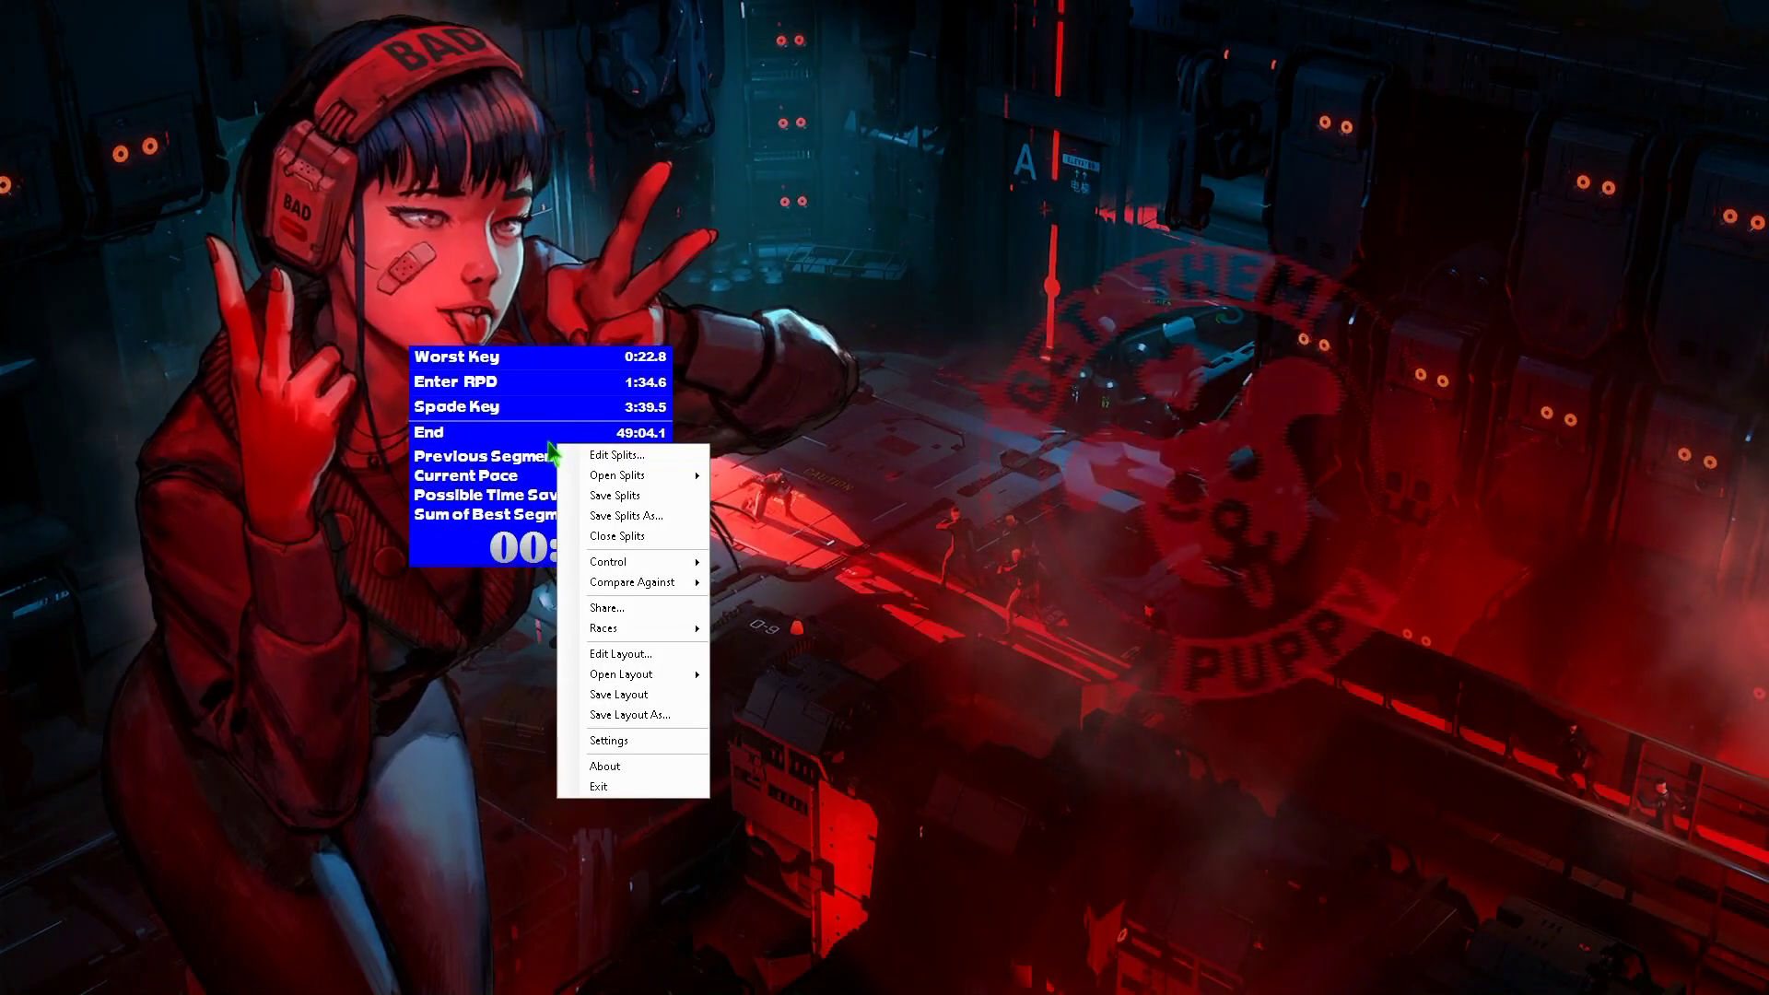
mouse_move(629, 682)
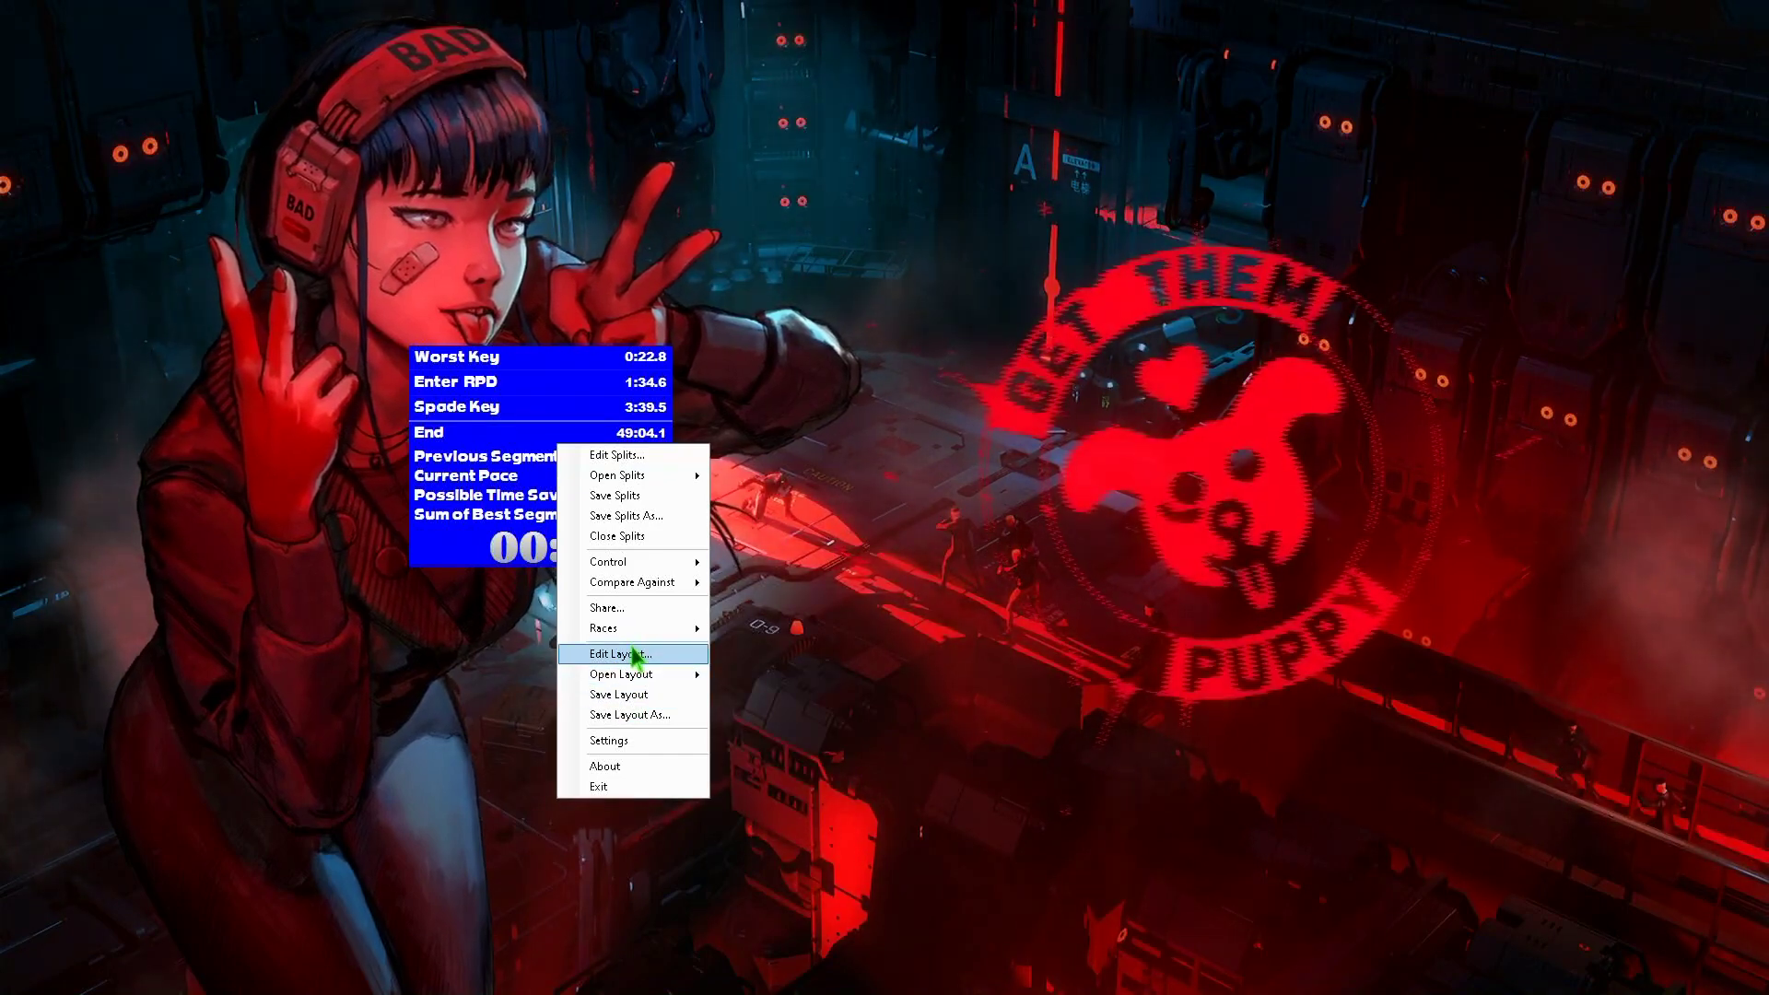
click(634, 655)
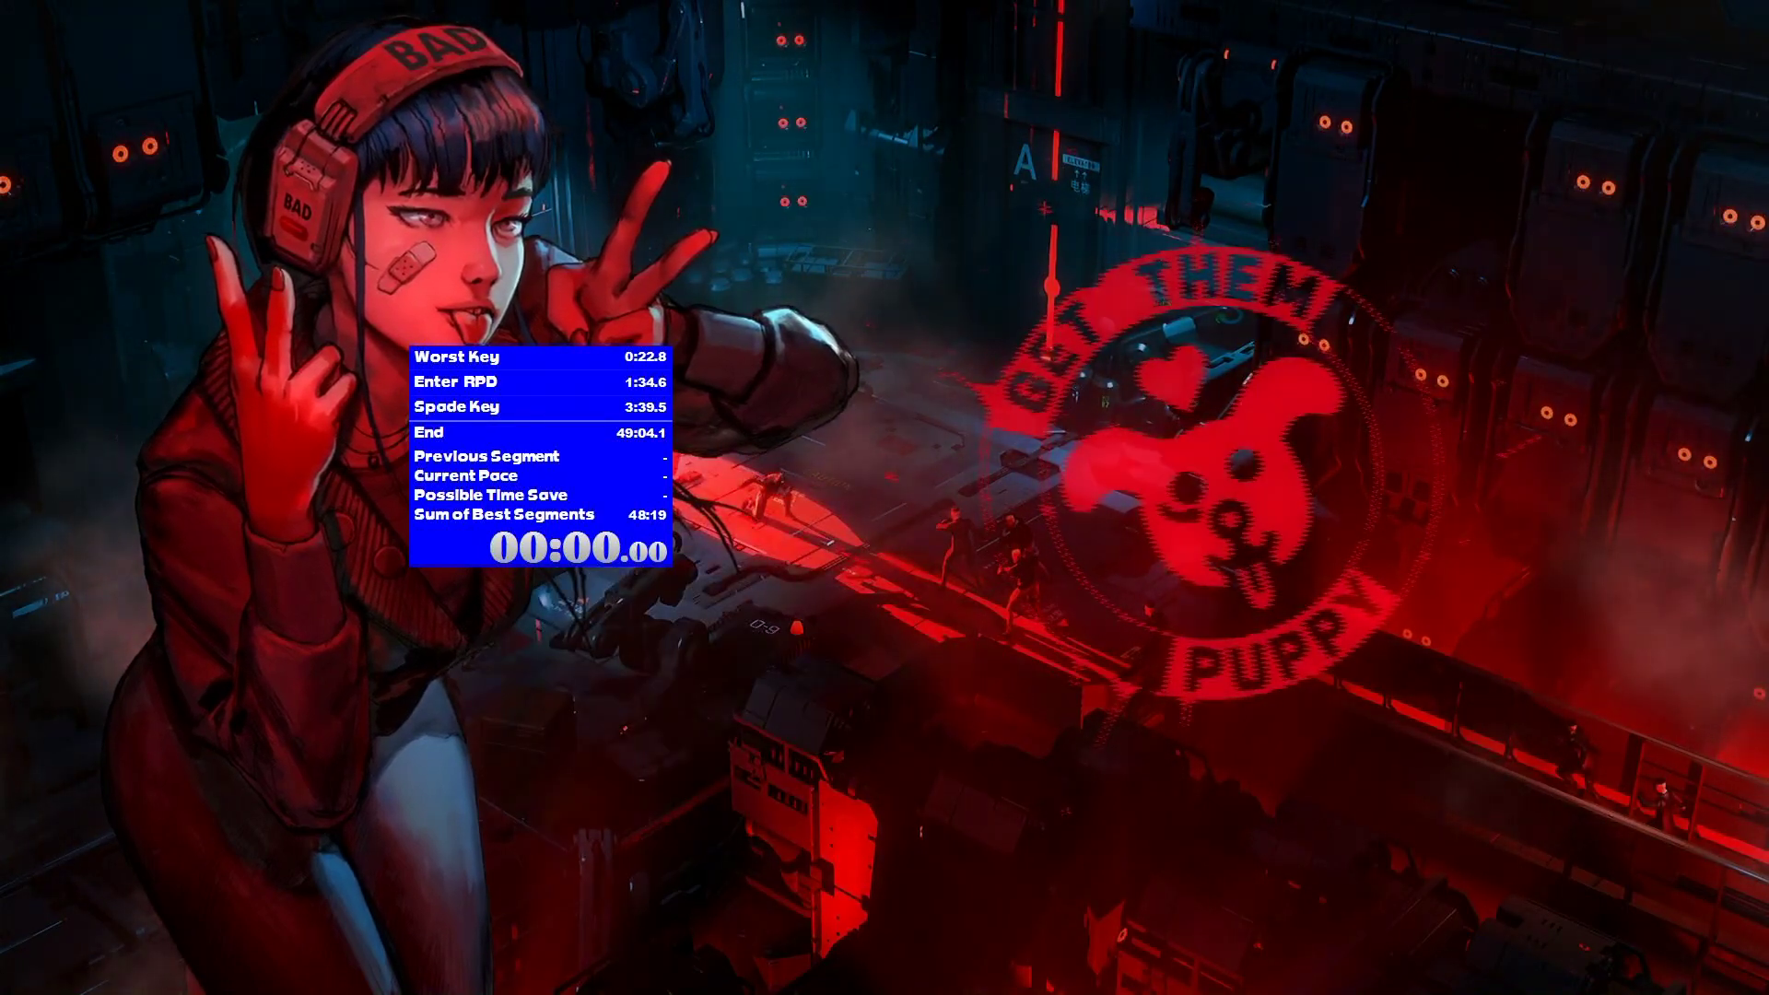
Step: Center the Layout Editor, then move Splits below Timer and back to the top
mouse_move(1724, 140)
mouse_down()
mouse_move(1313, 187)
mouse_move(1005, 290)
mouse_move(826, 309)
mouse_up()
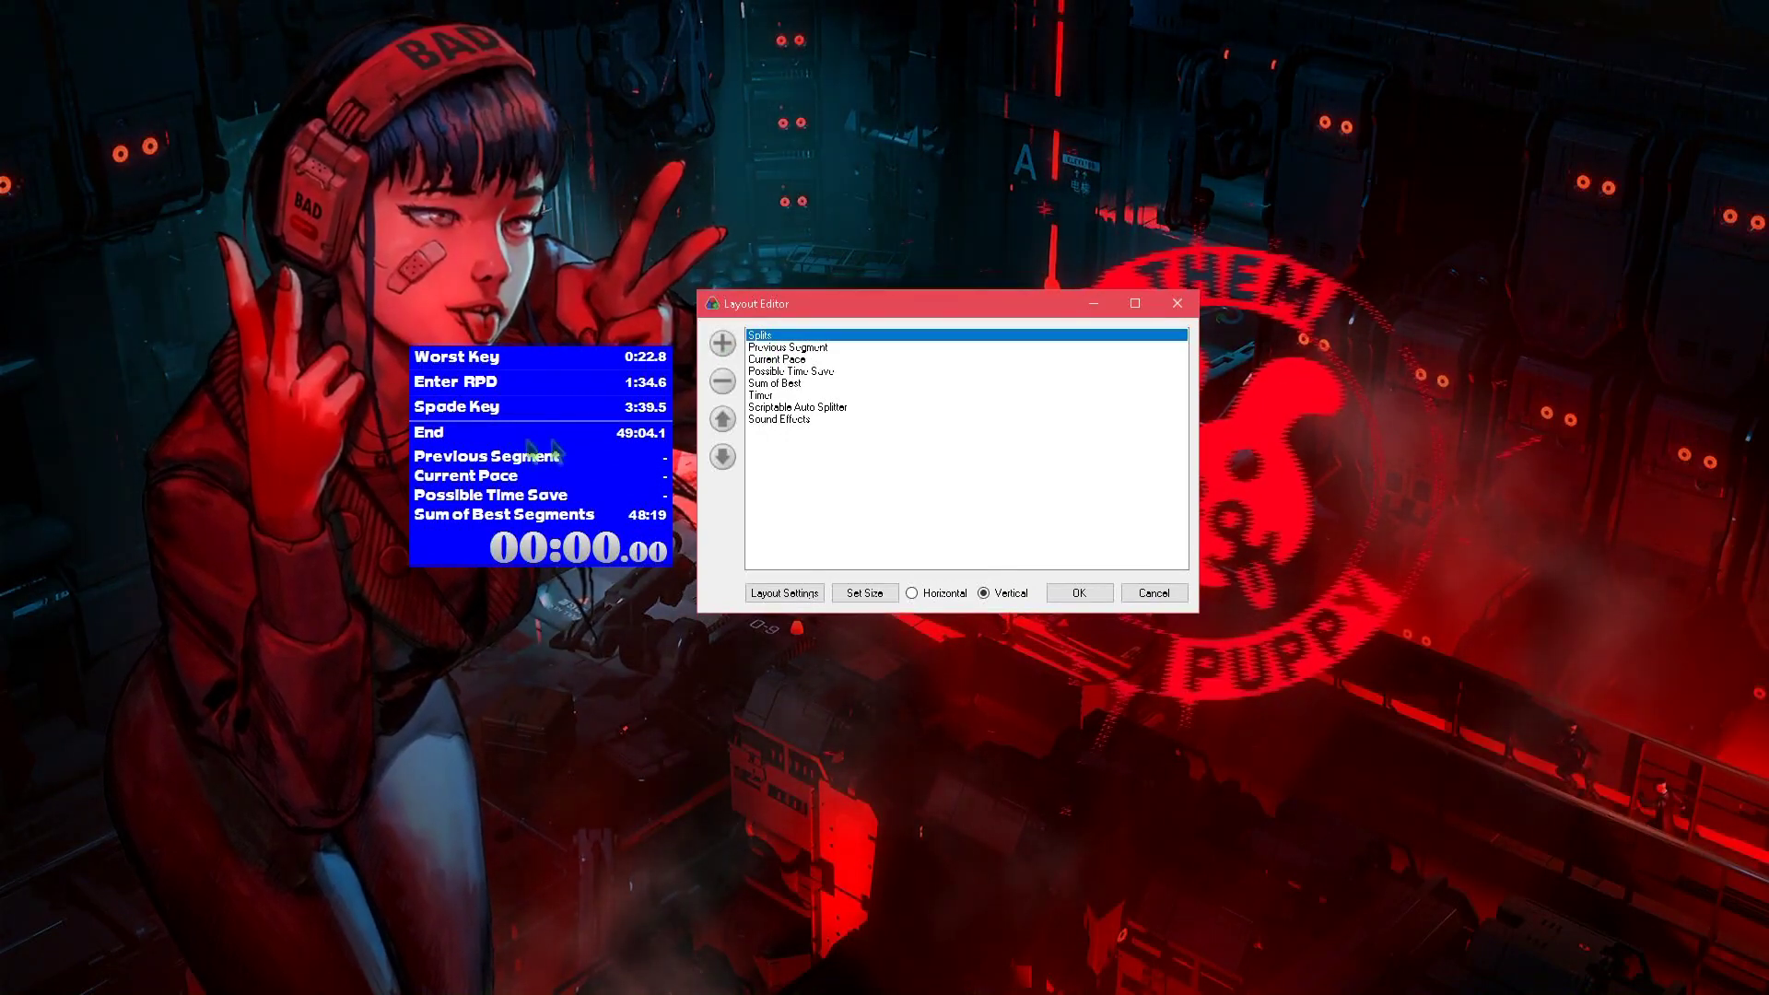
drag(764, 336, 765, 419)
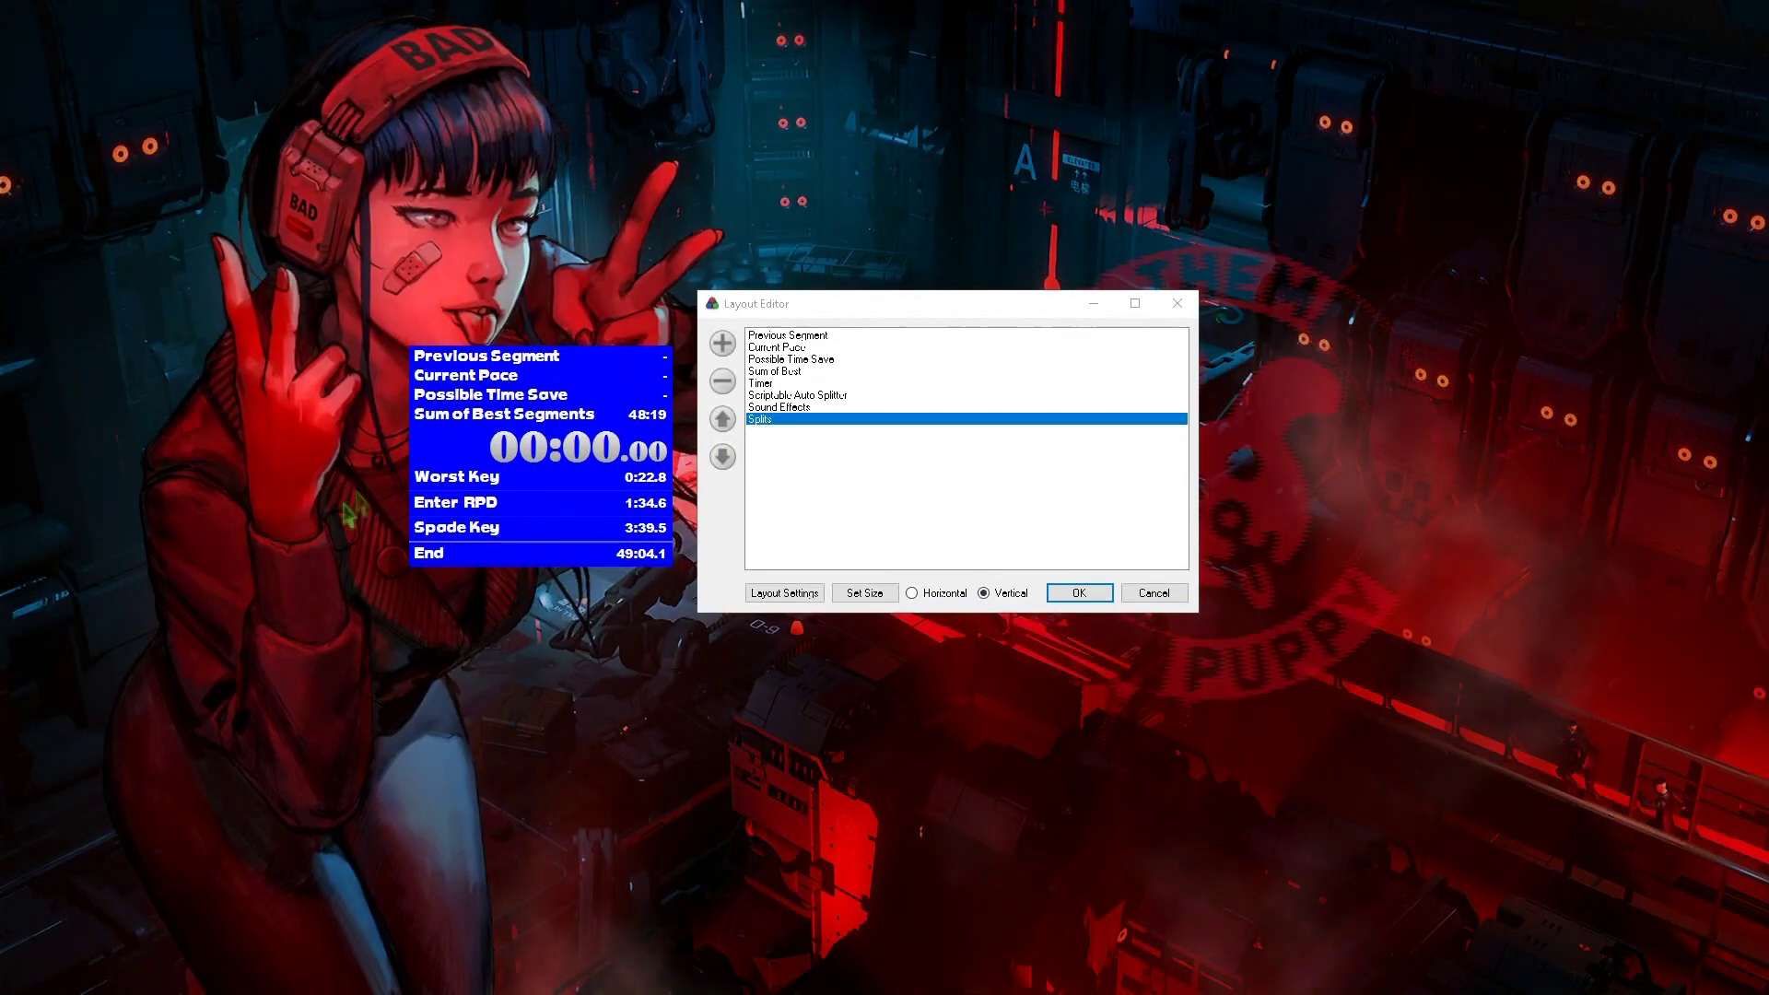
drag(765, 419, 776, 332)
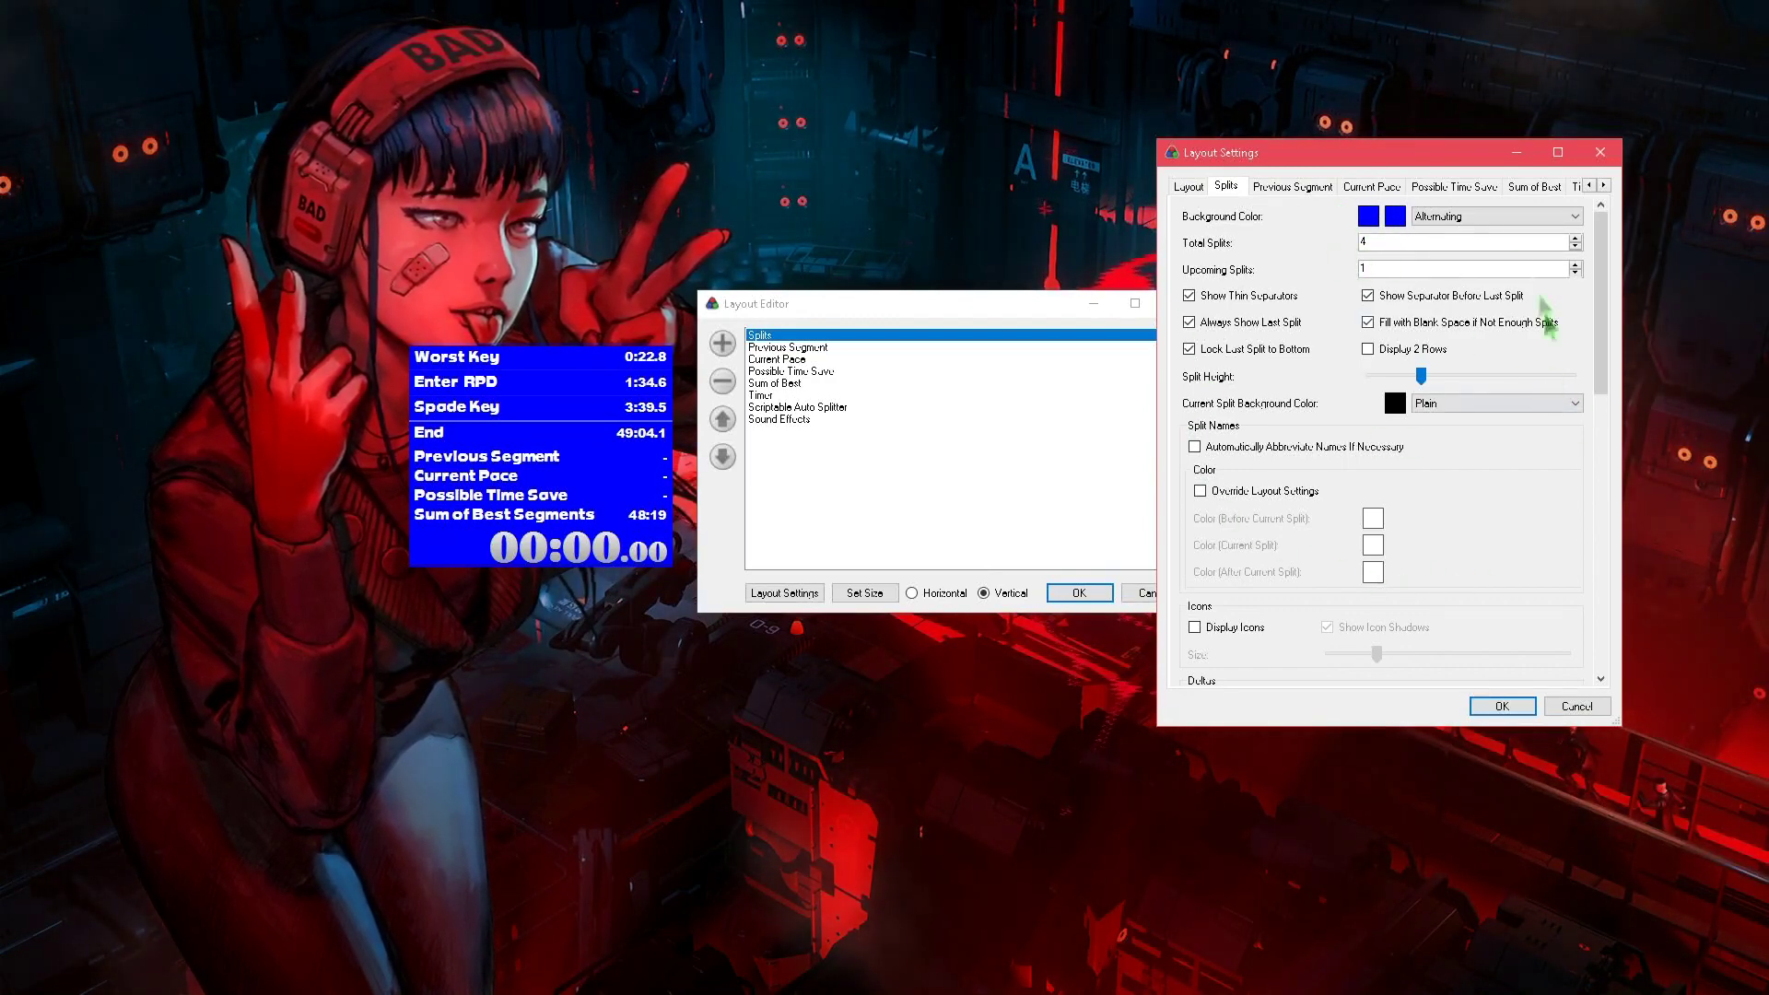
Step: Review the Layout, Splits, Previous Segment and Current Pace settings, then confirm with OK
click(1287, 188)
click(1189, 187)
click(1226, 186)
click(1293, 186)
click(1372, 188)
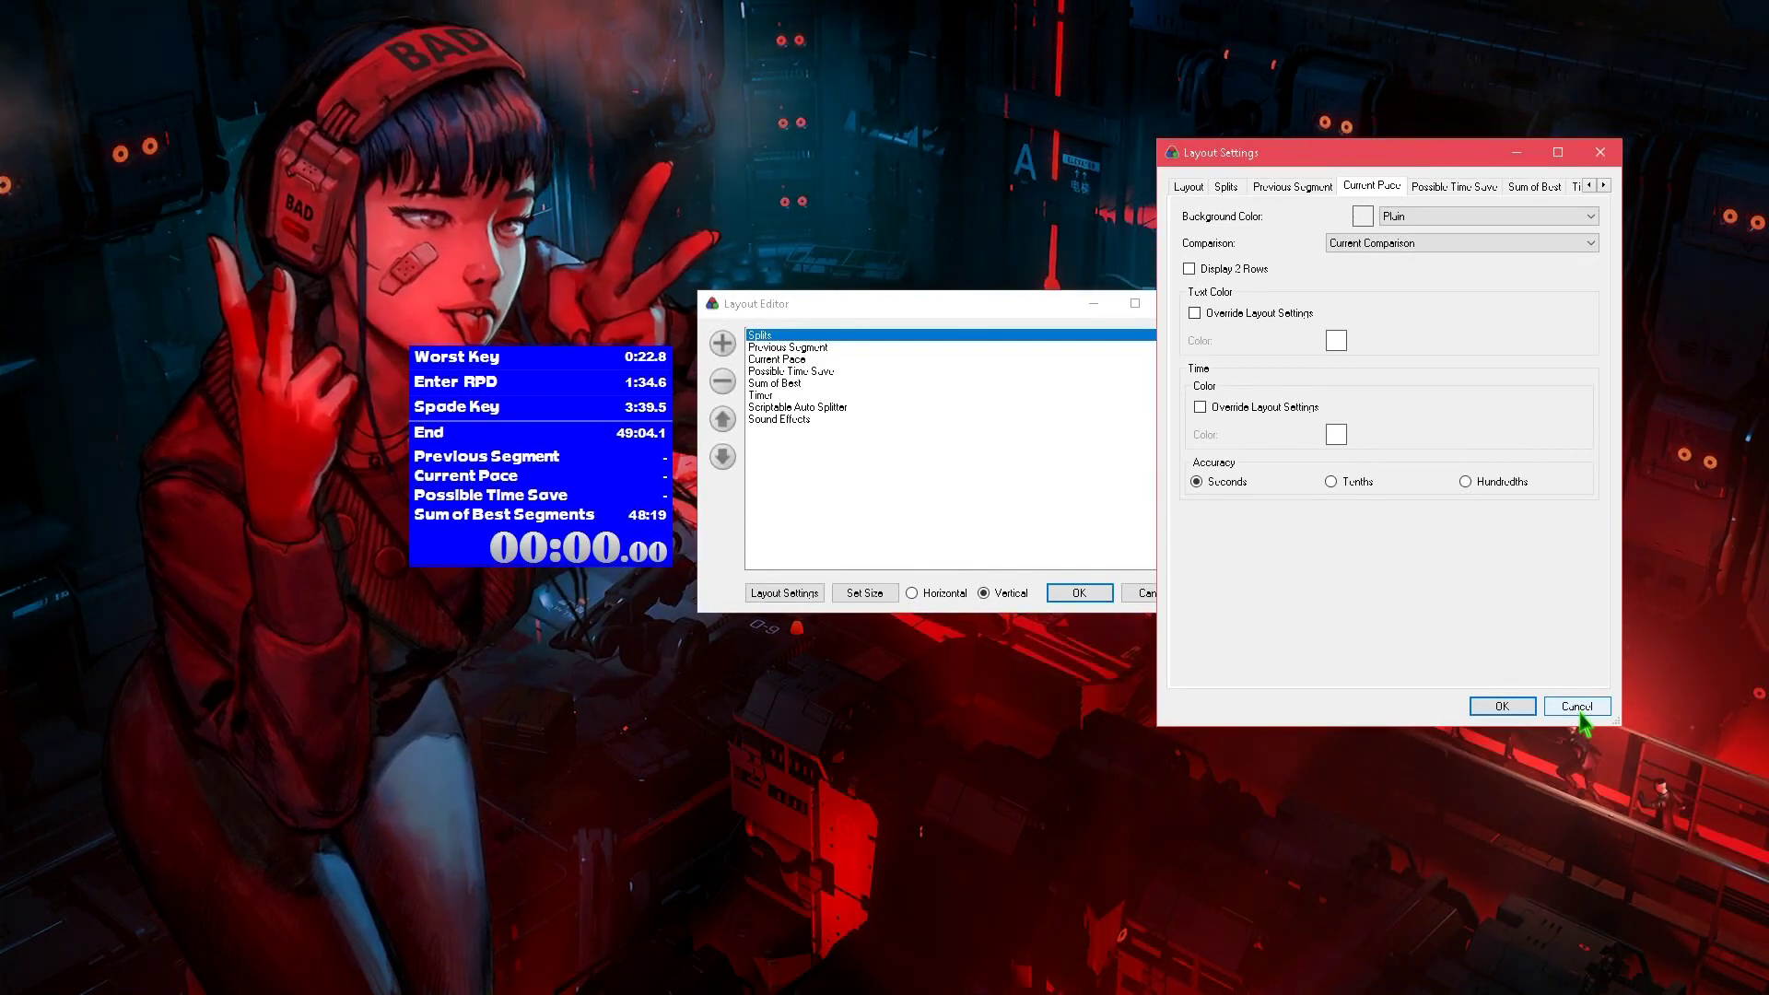
click(1503, 706)
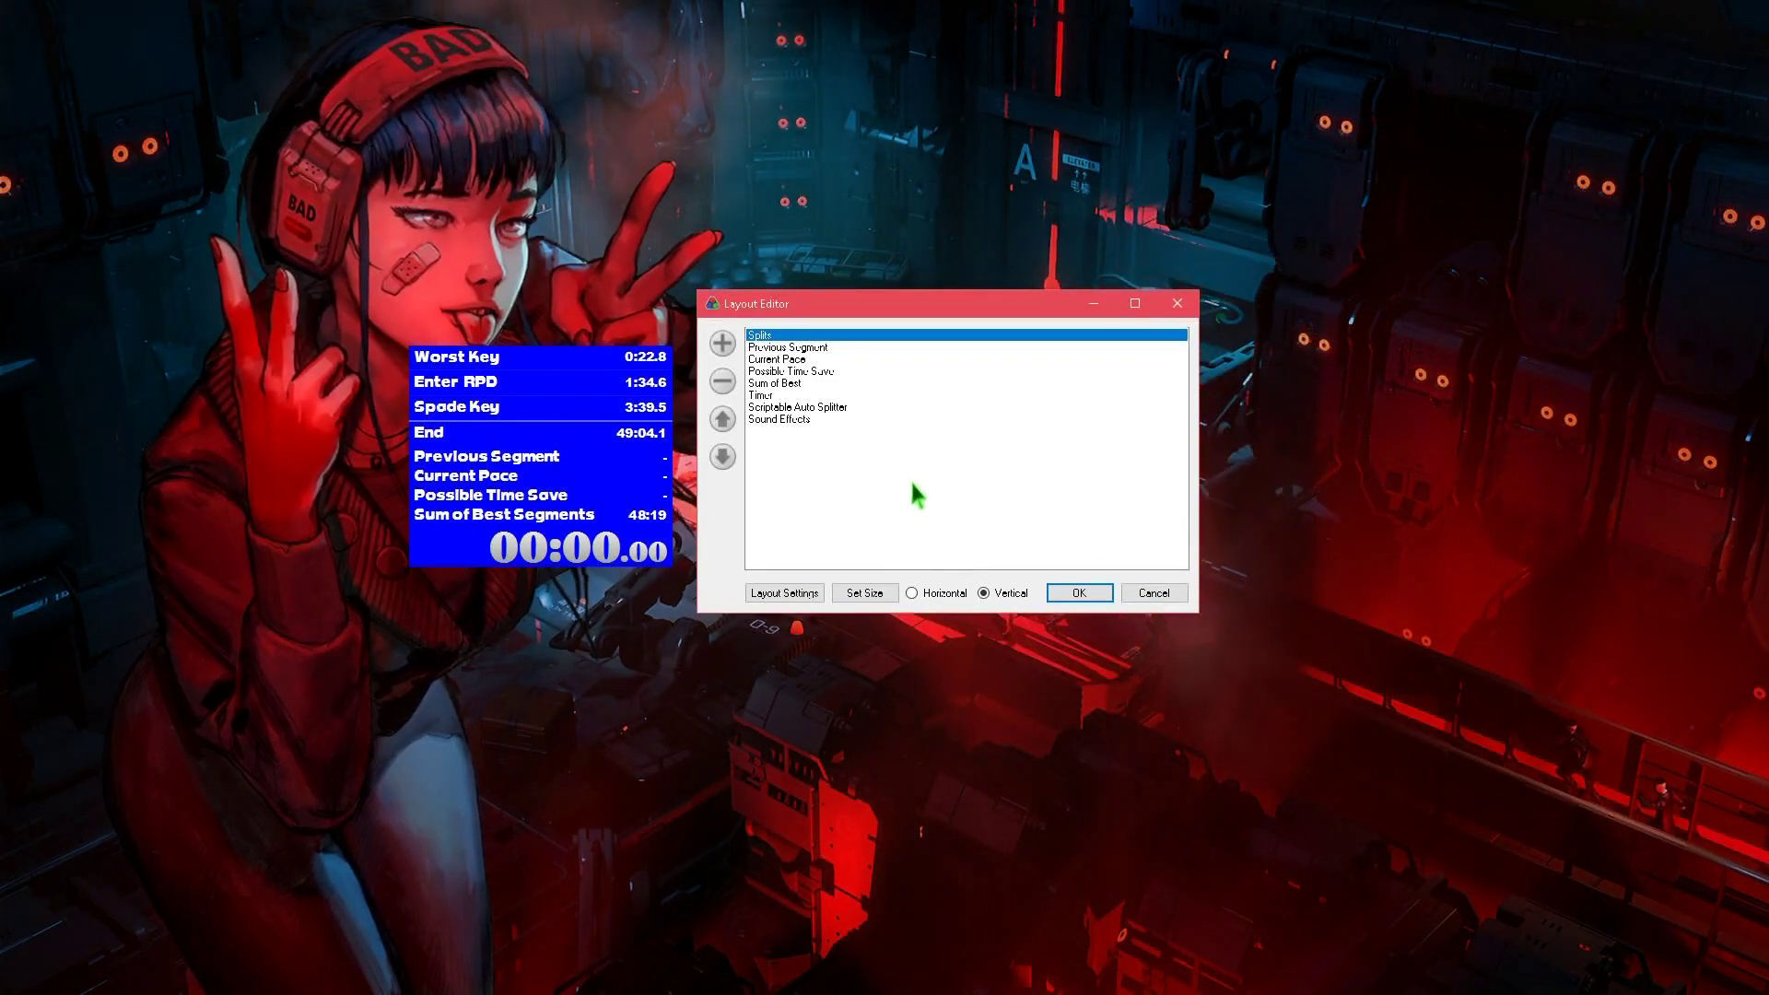
Step: Browse the menu of components that can be added to the layout
click(724, 344)
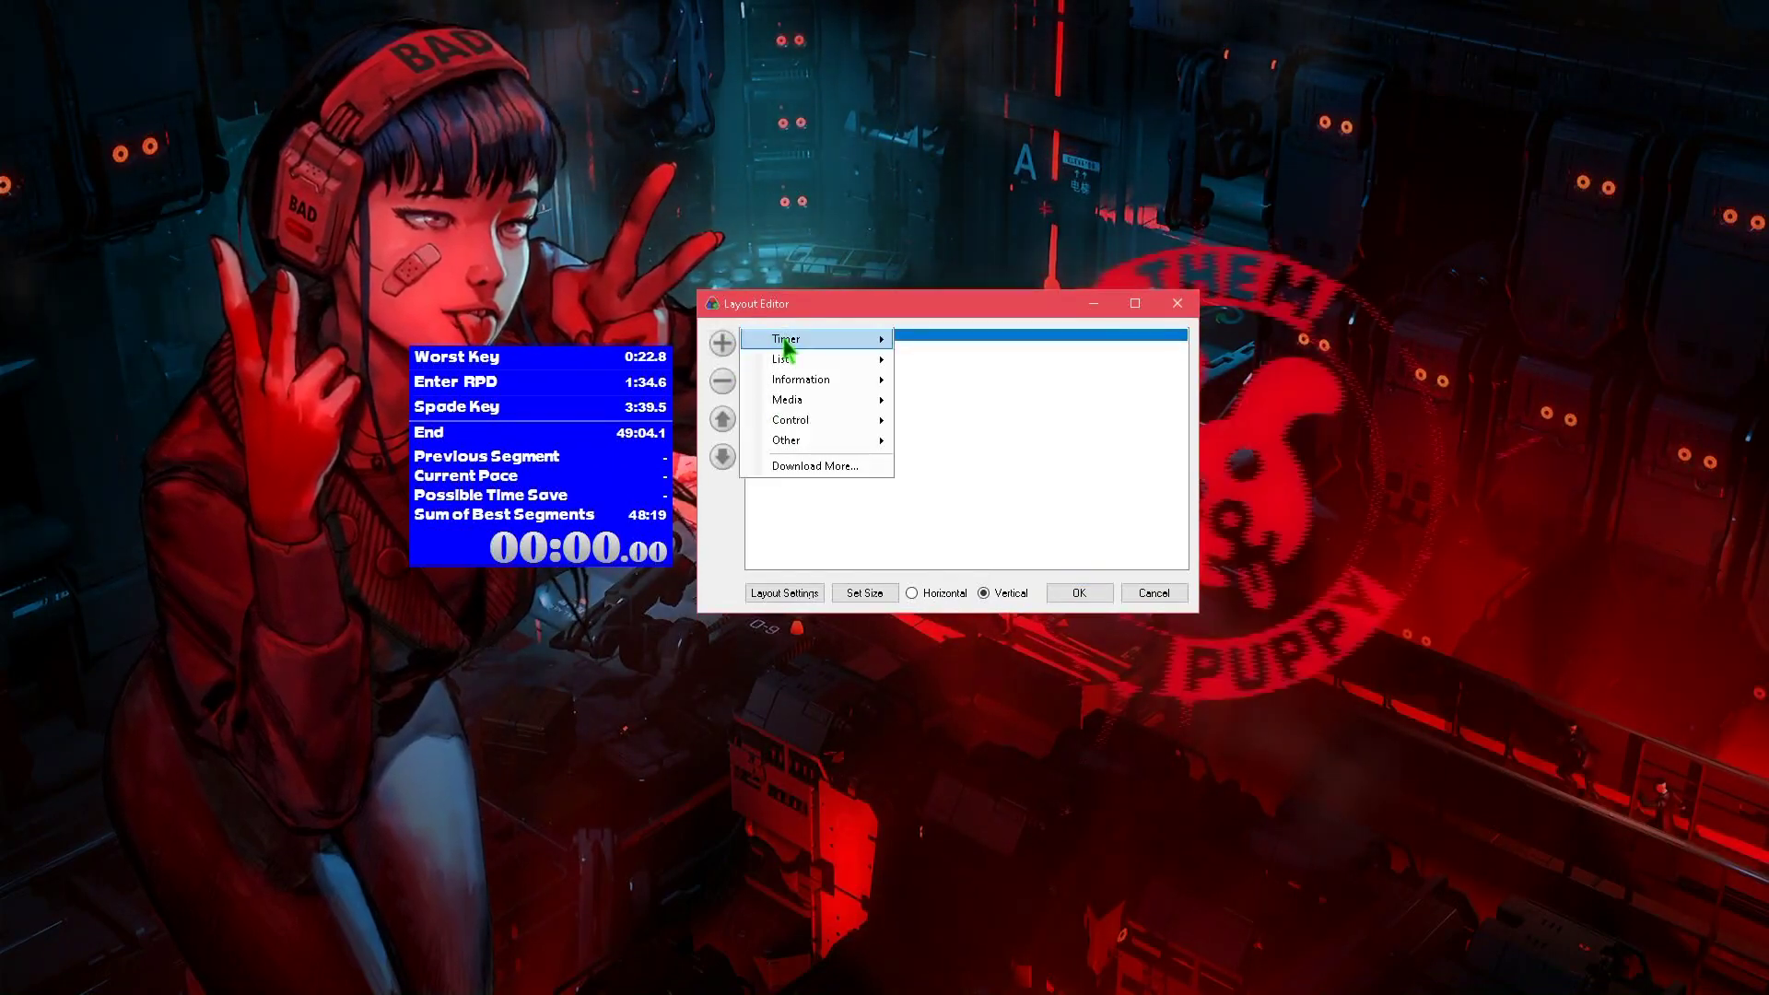
mouse_move(784, 342)
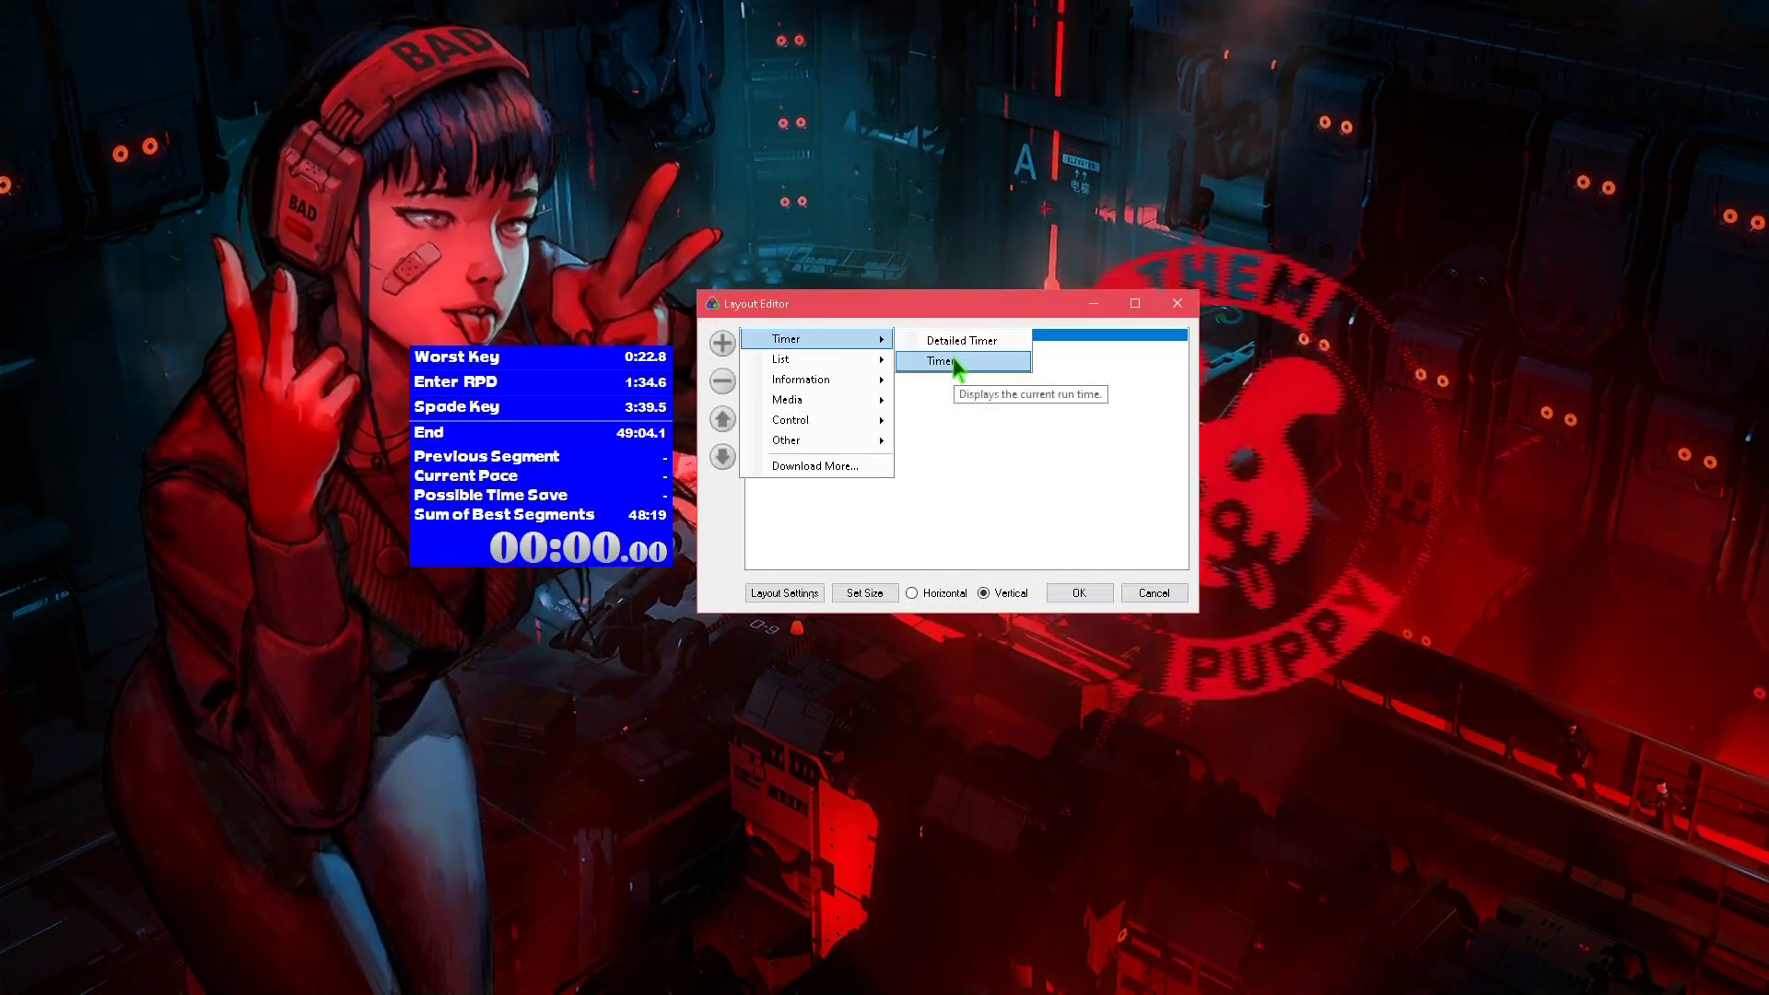
mouse_move(832, 362)
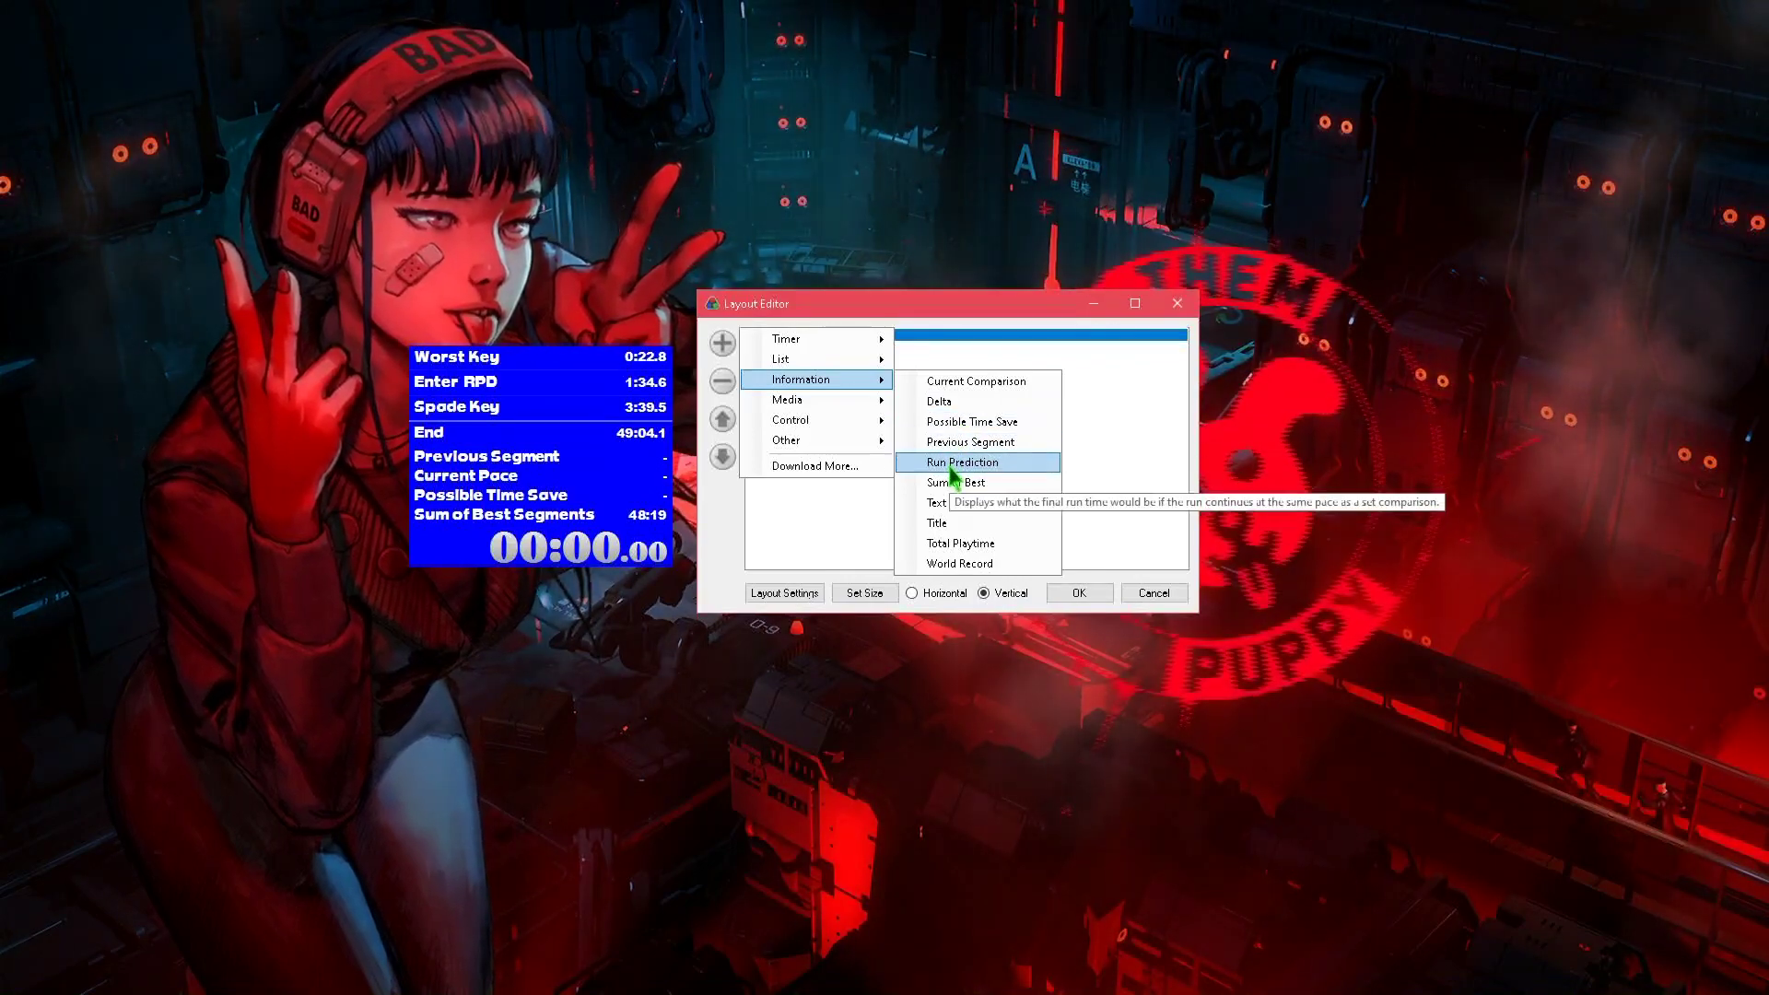
Step: Move Splits to the bottom and back up above the timer, then confirm the layout
click(722, 456)
click(722, 456)
click(722, 457)
click(723, 456)
click(722, 456)
click(723, 456)
click(722, 456)
click(723, 456)
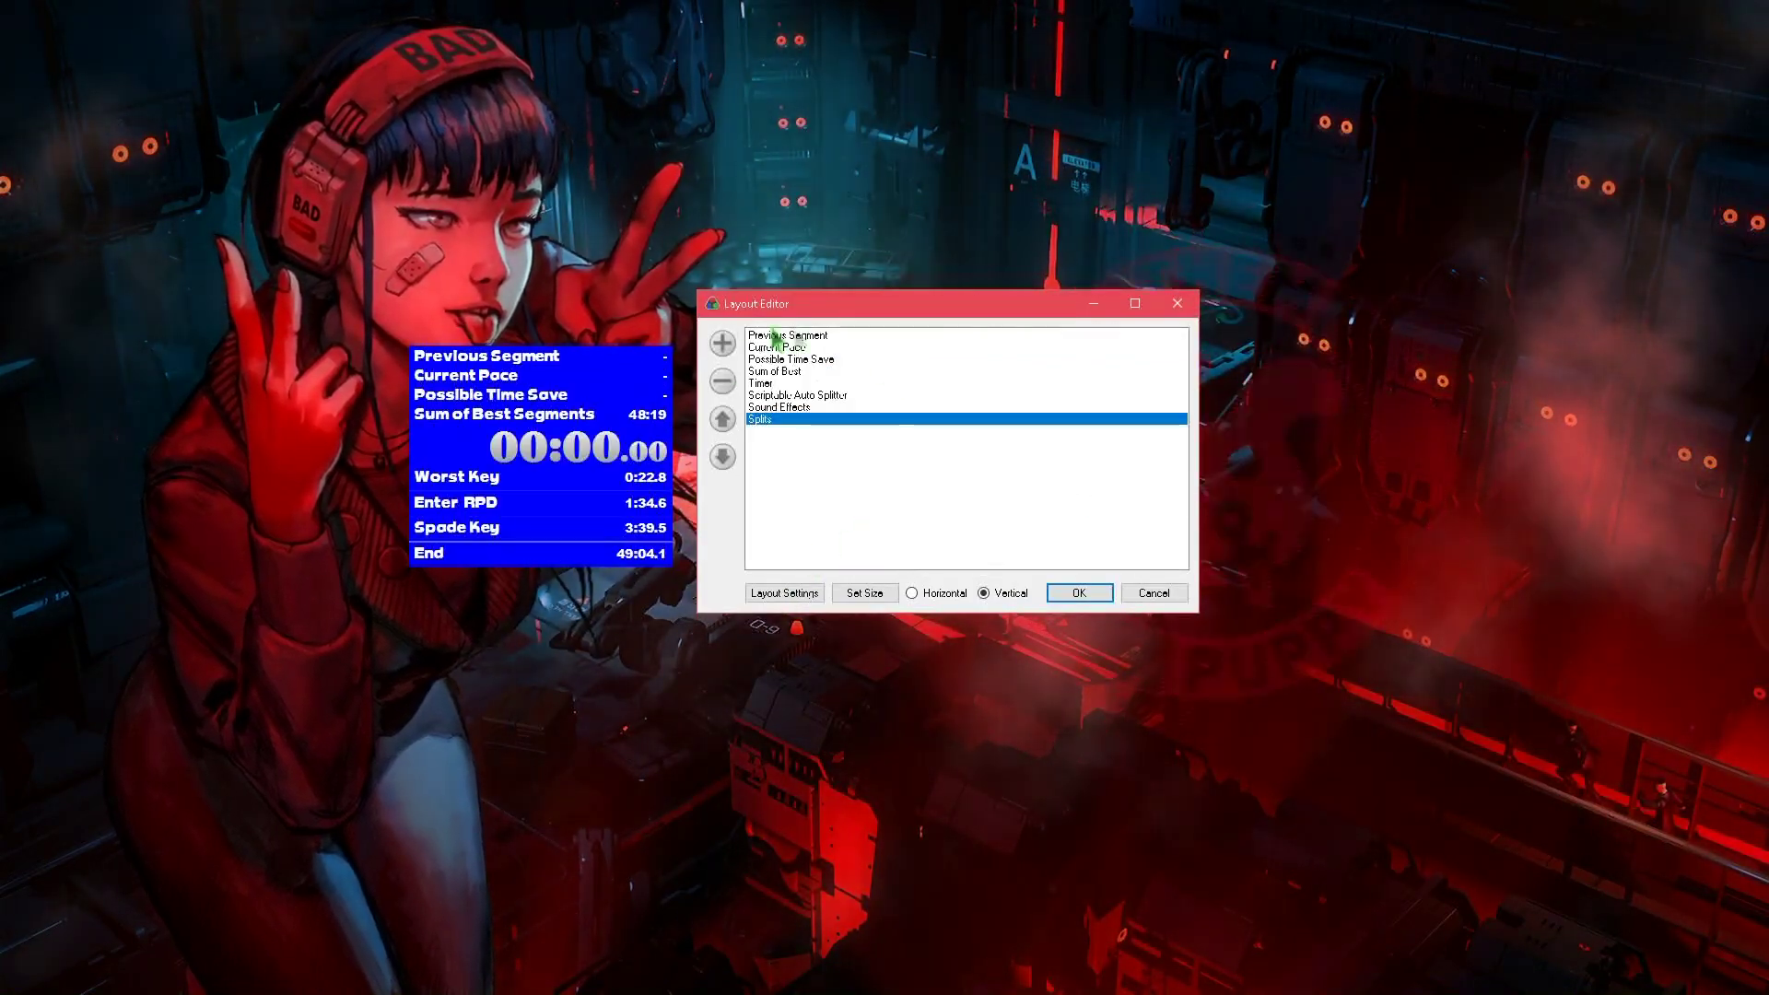
click(722, 419)
click(723, 419)
click(723, 418)
click(723, 418)
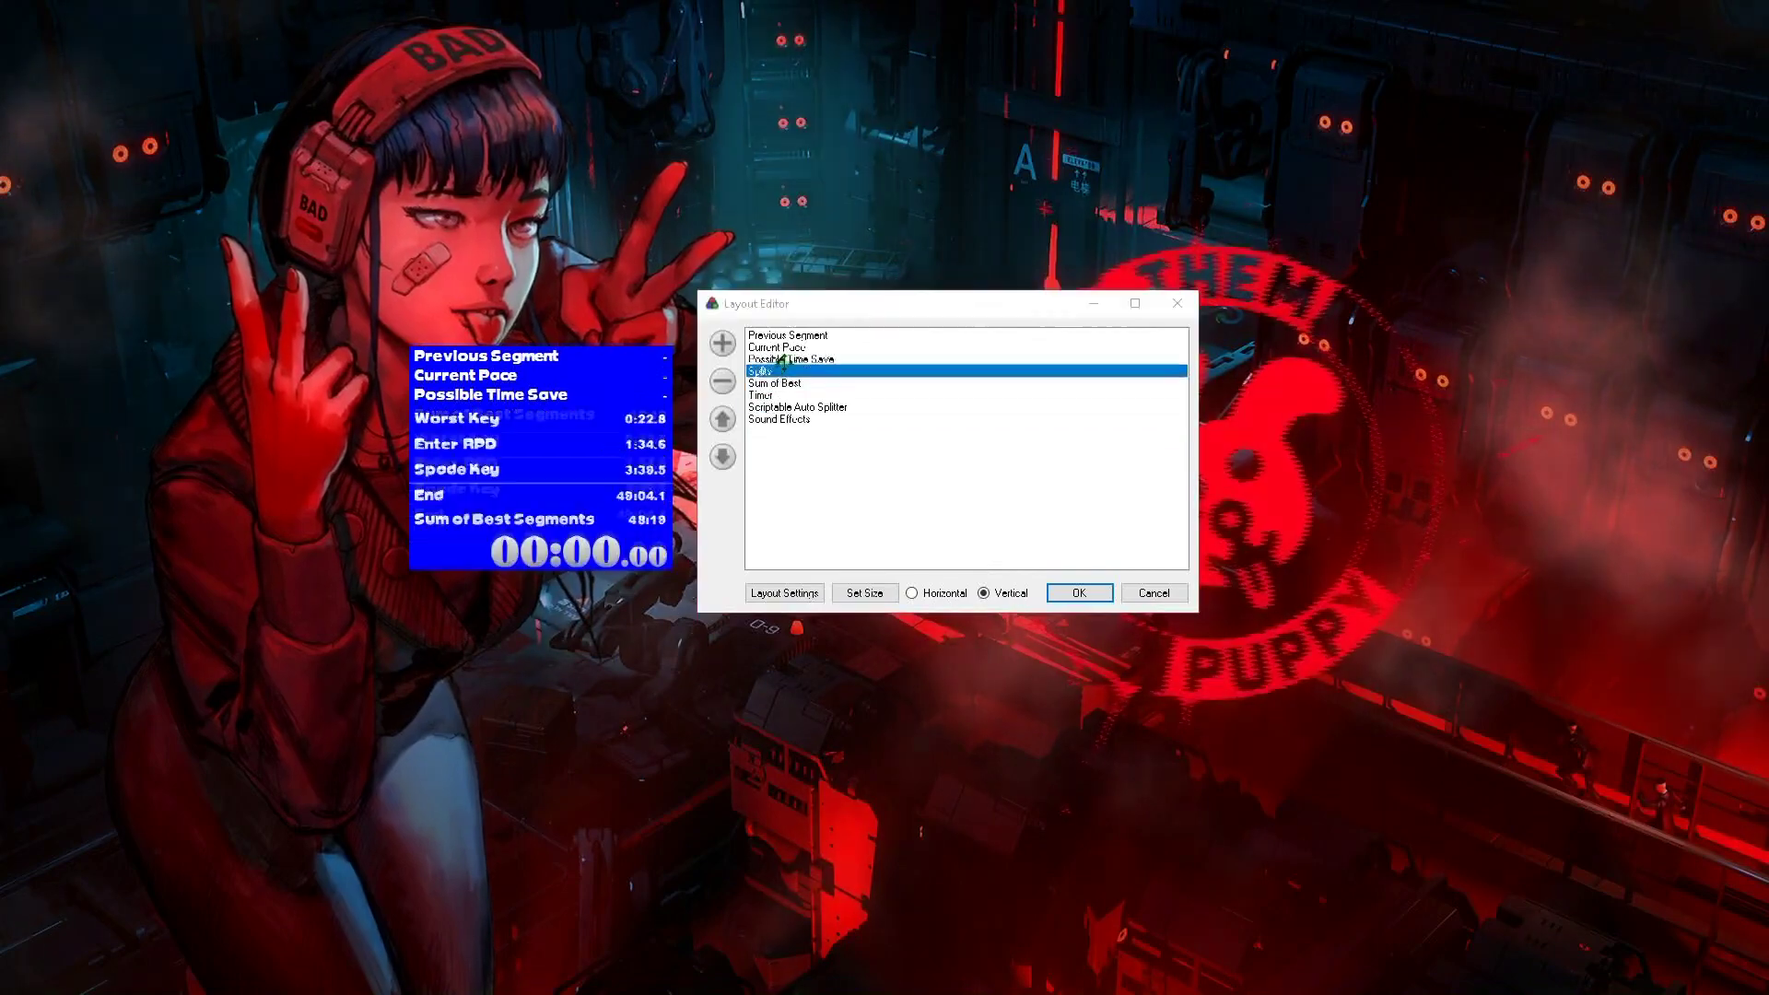
click(722, 418)
click(723, 418)
click(722, 418)
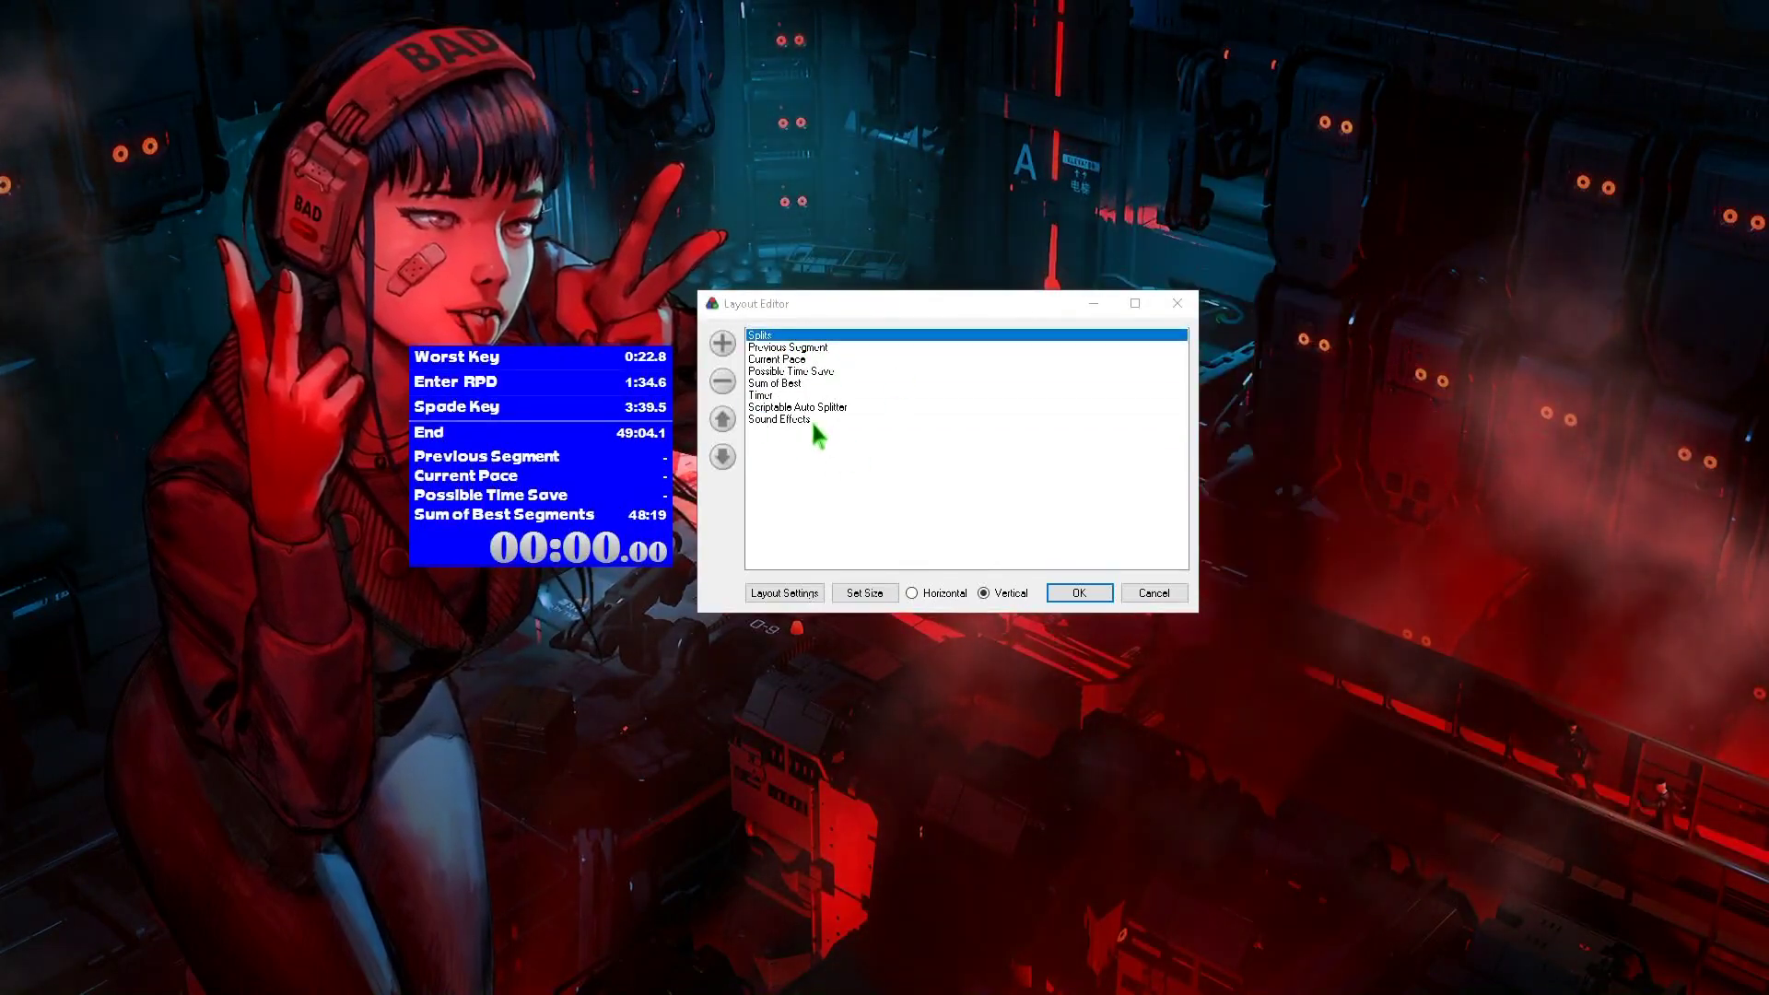
click(1090, 595)
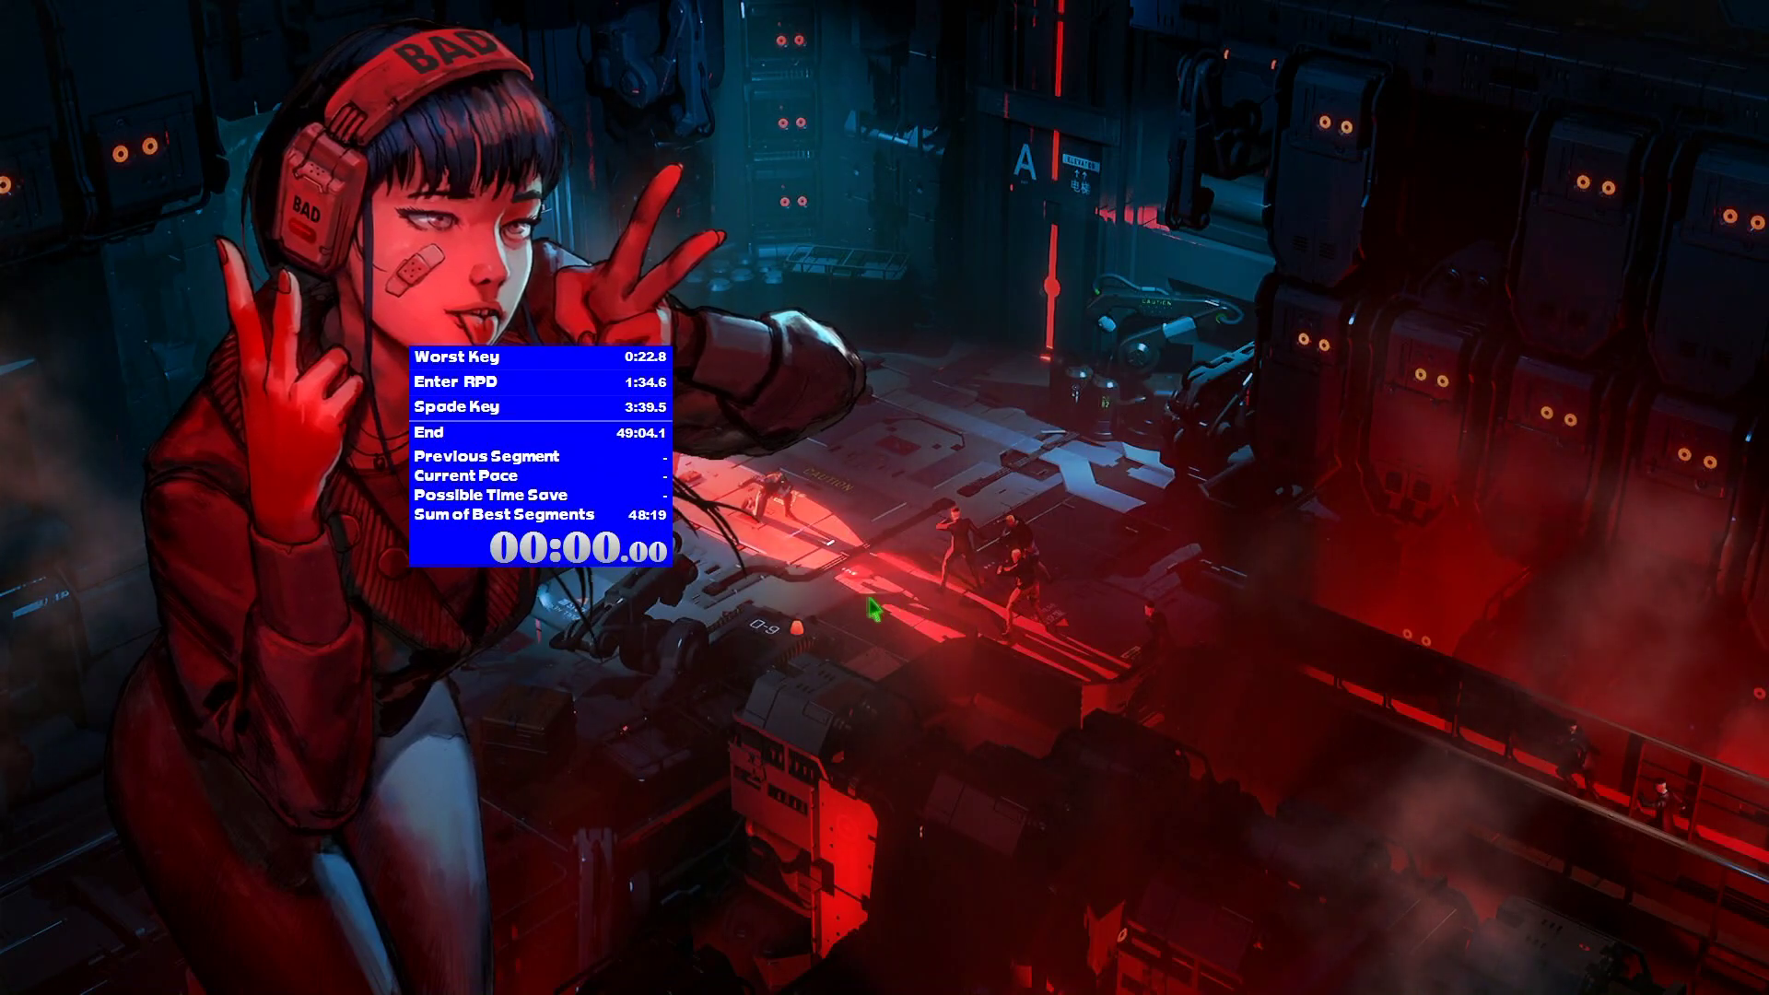
Step: Drag the blue LiveSplit window from the upper left toward the screen centre
drag(590, 511, 795, 513)
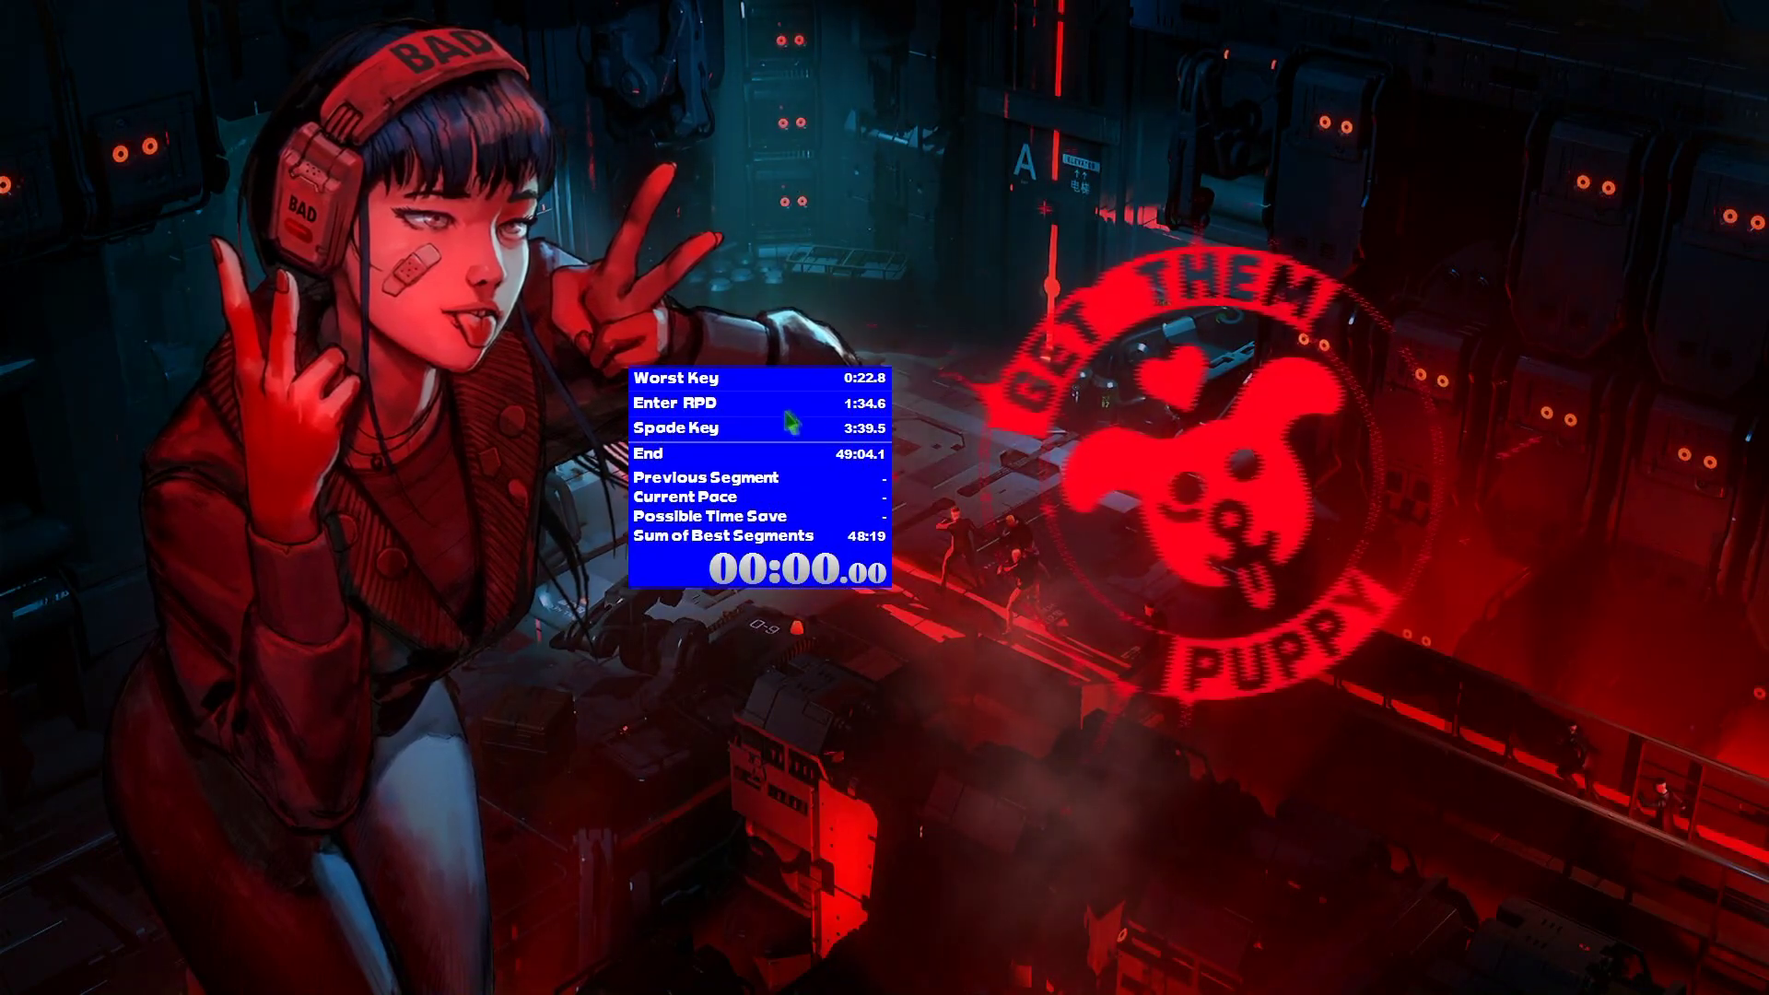
right_click(827, 468)
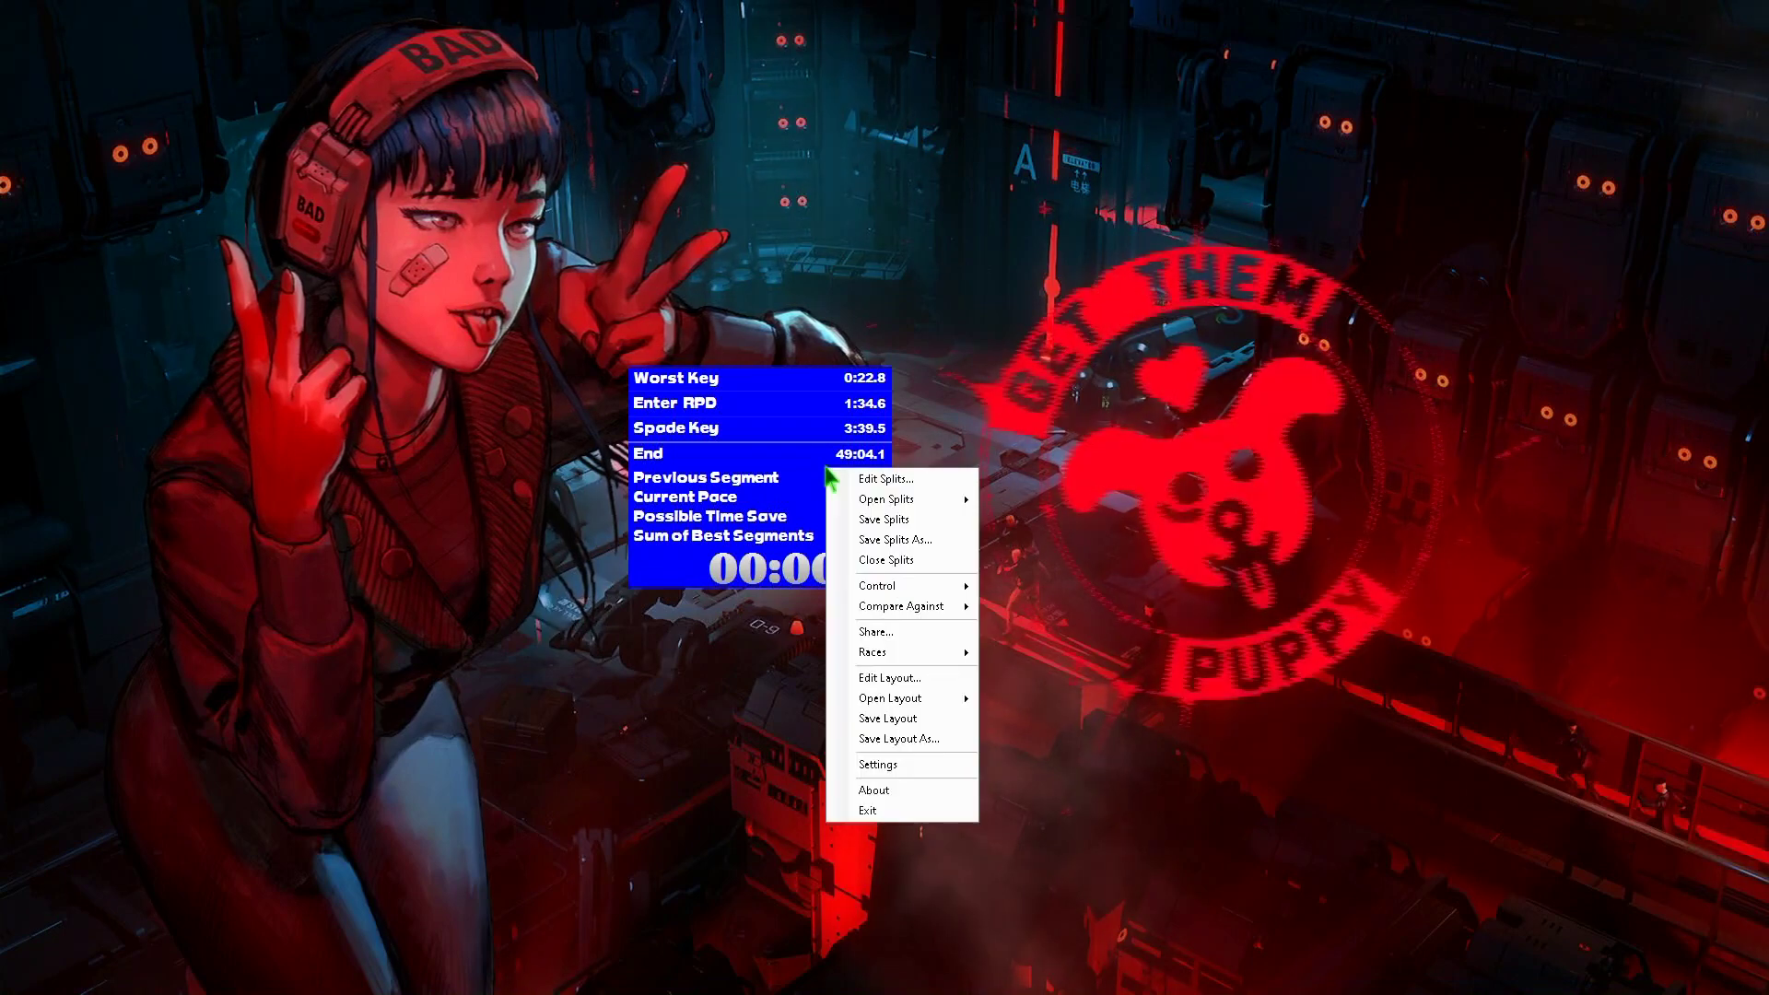
click(921, 681)
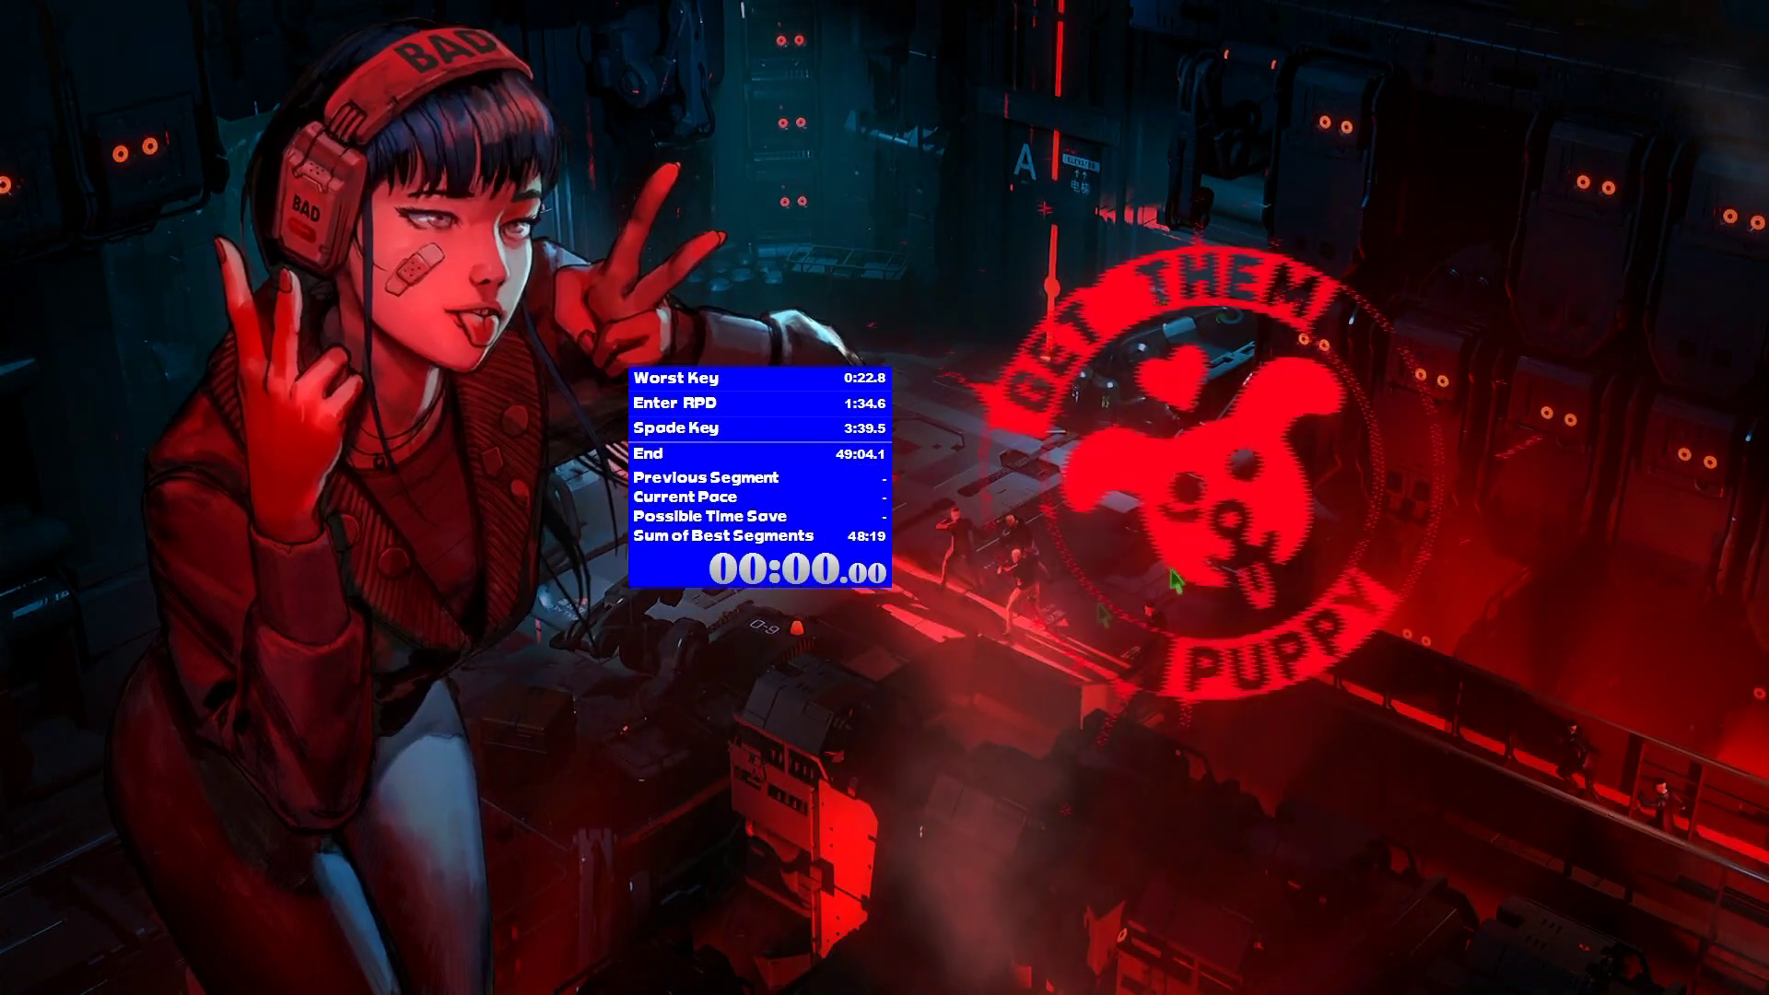
right_click(834, 450)
click(1034, 738)
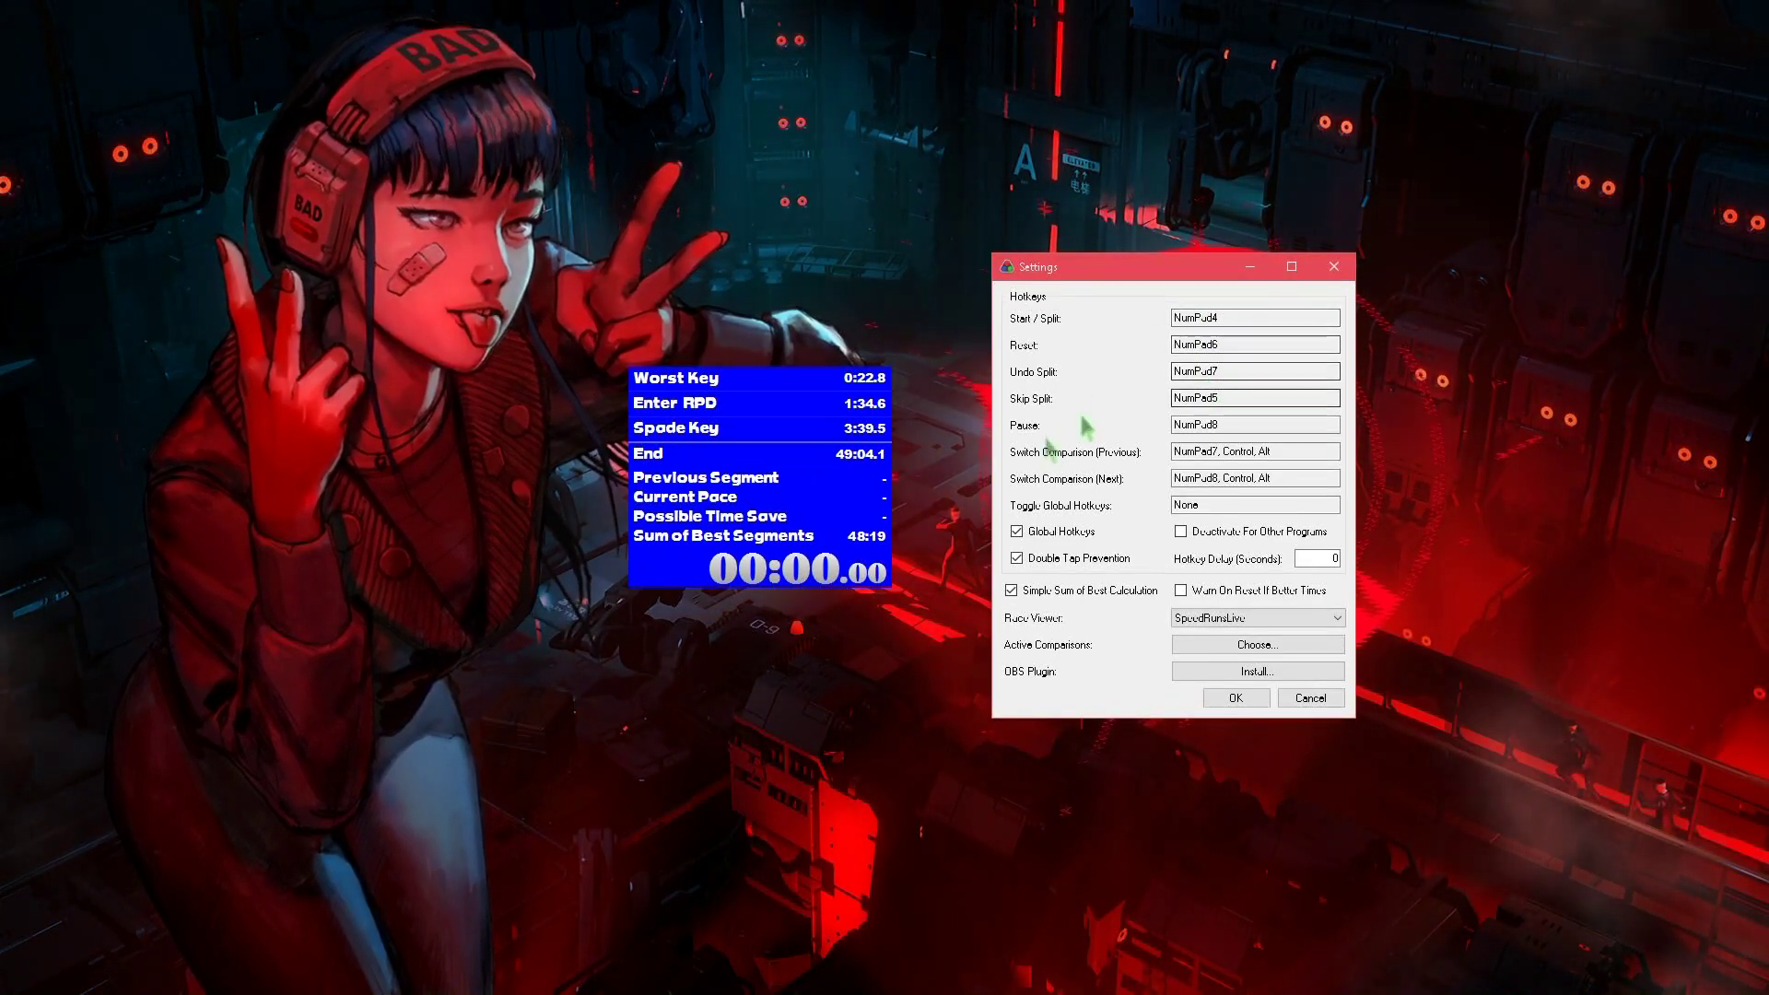
click(1260, 711)
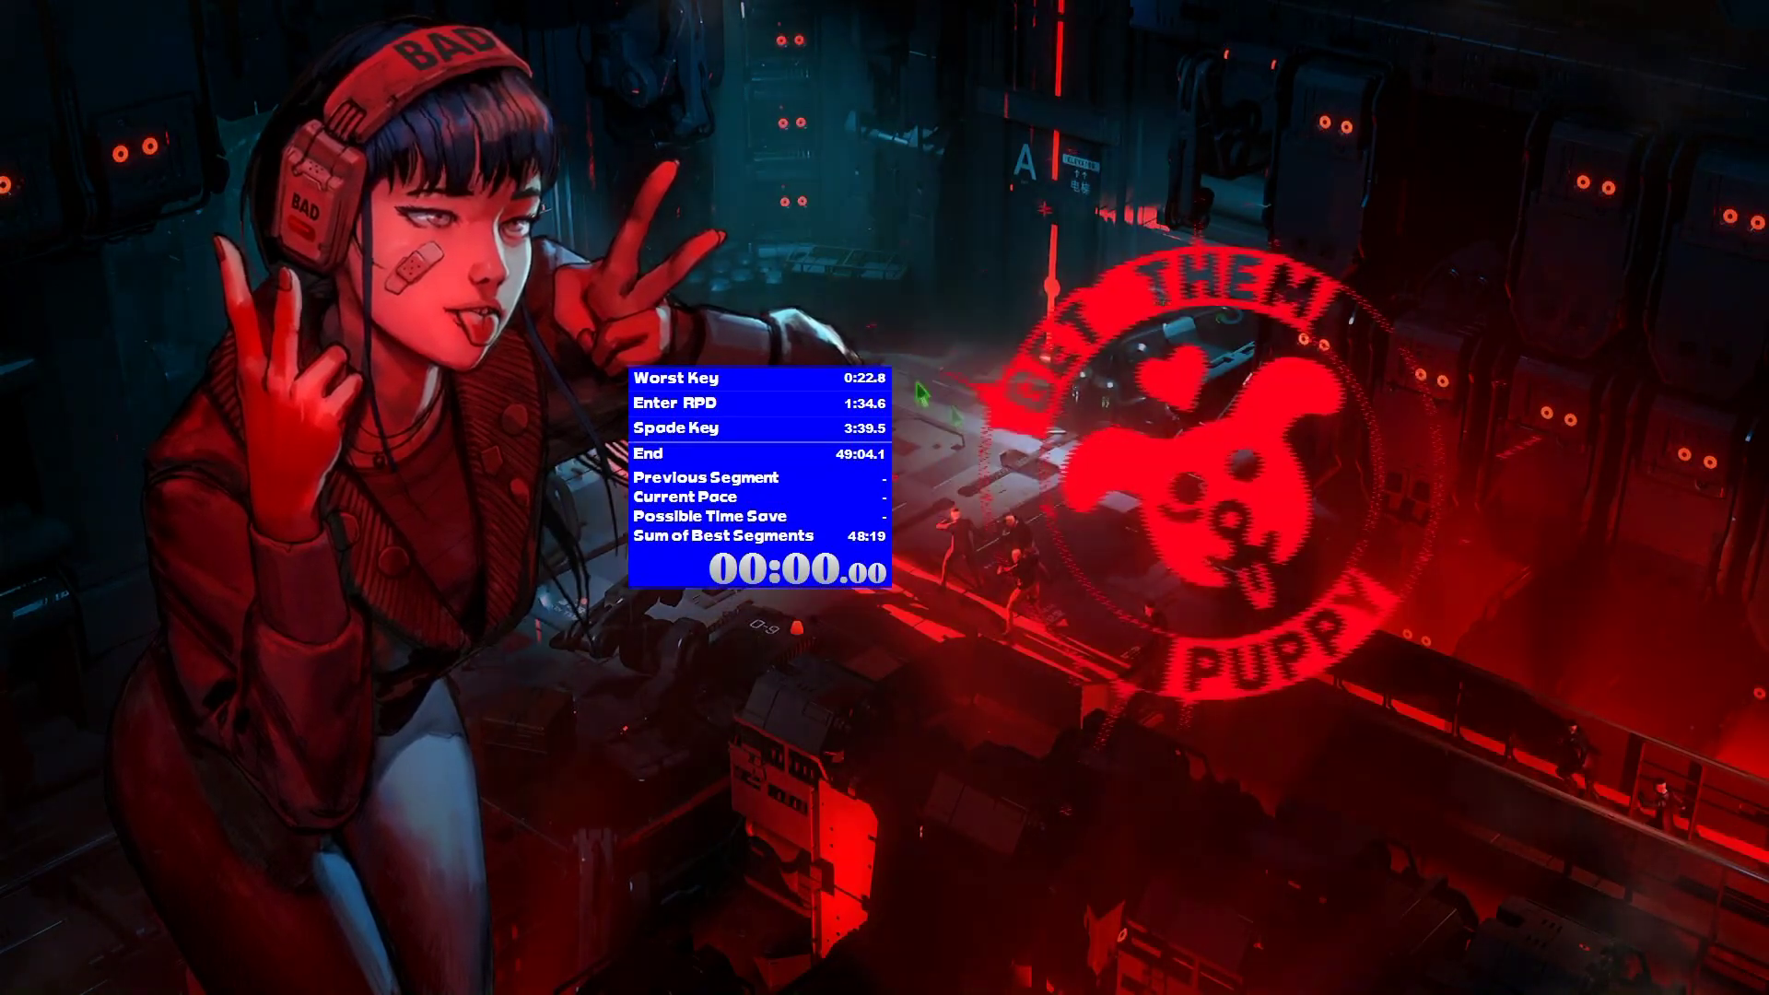
right_click(777, 466)
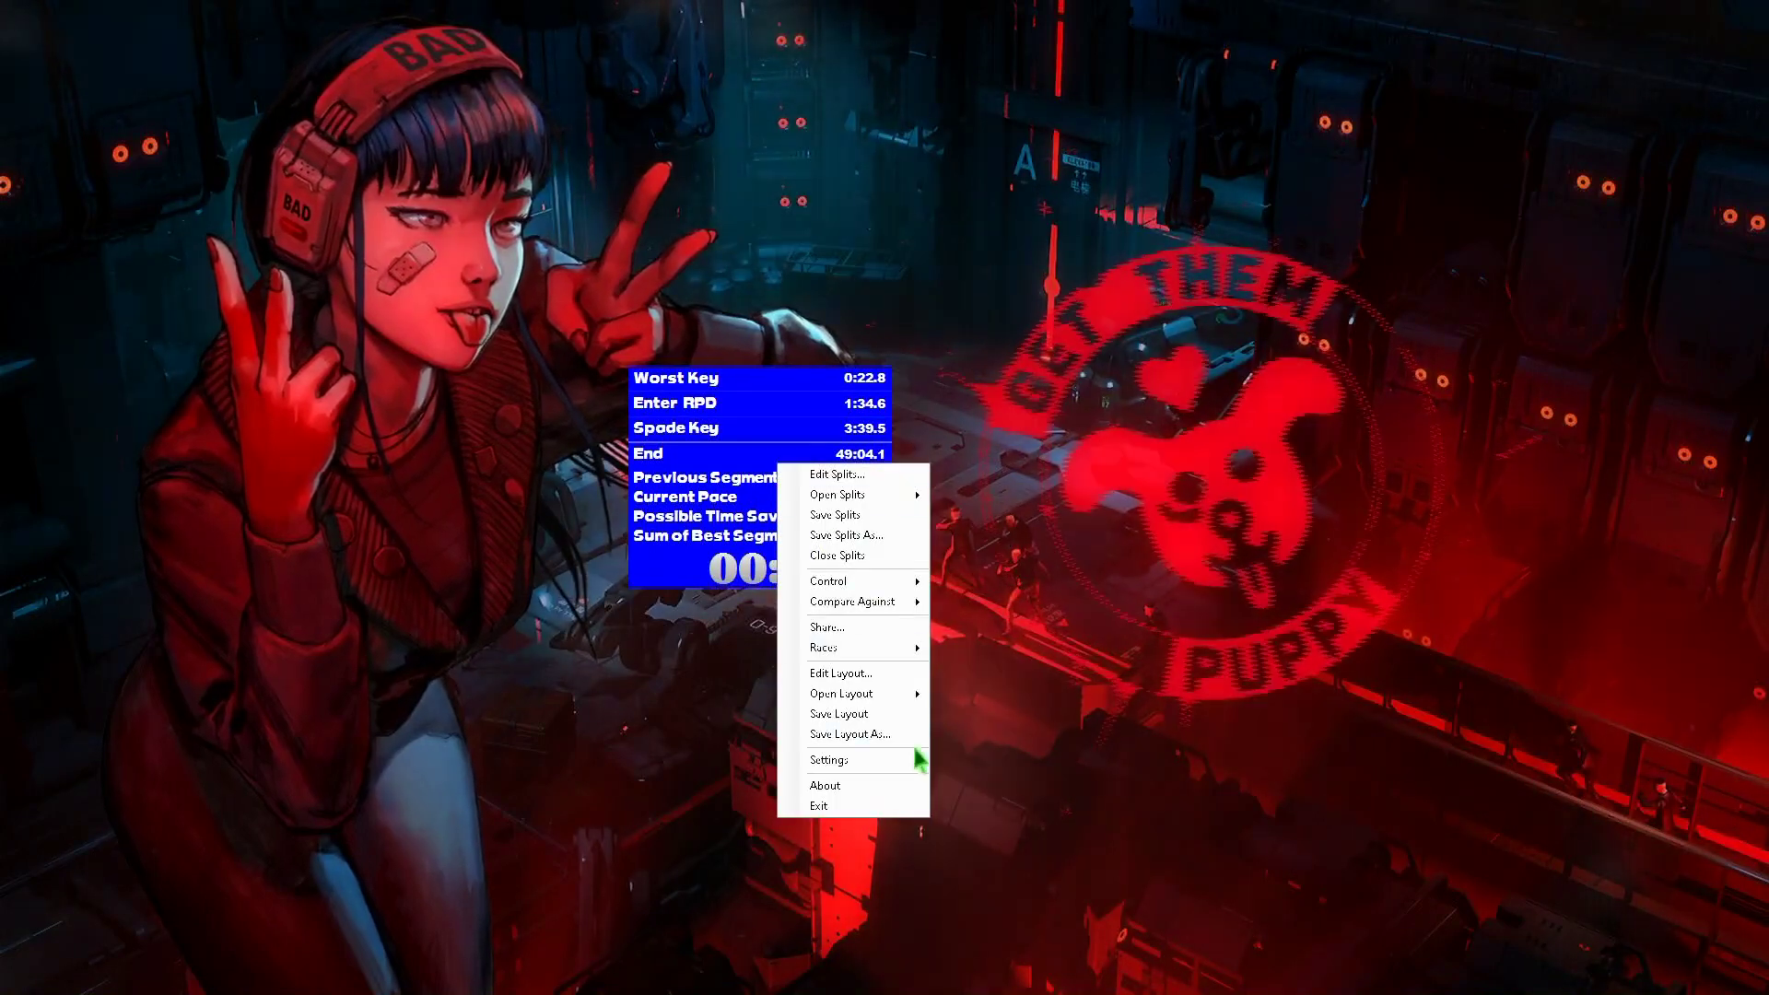
click(712, 454)
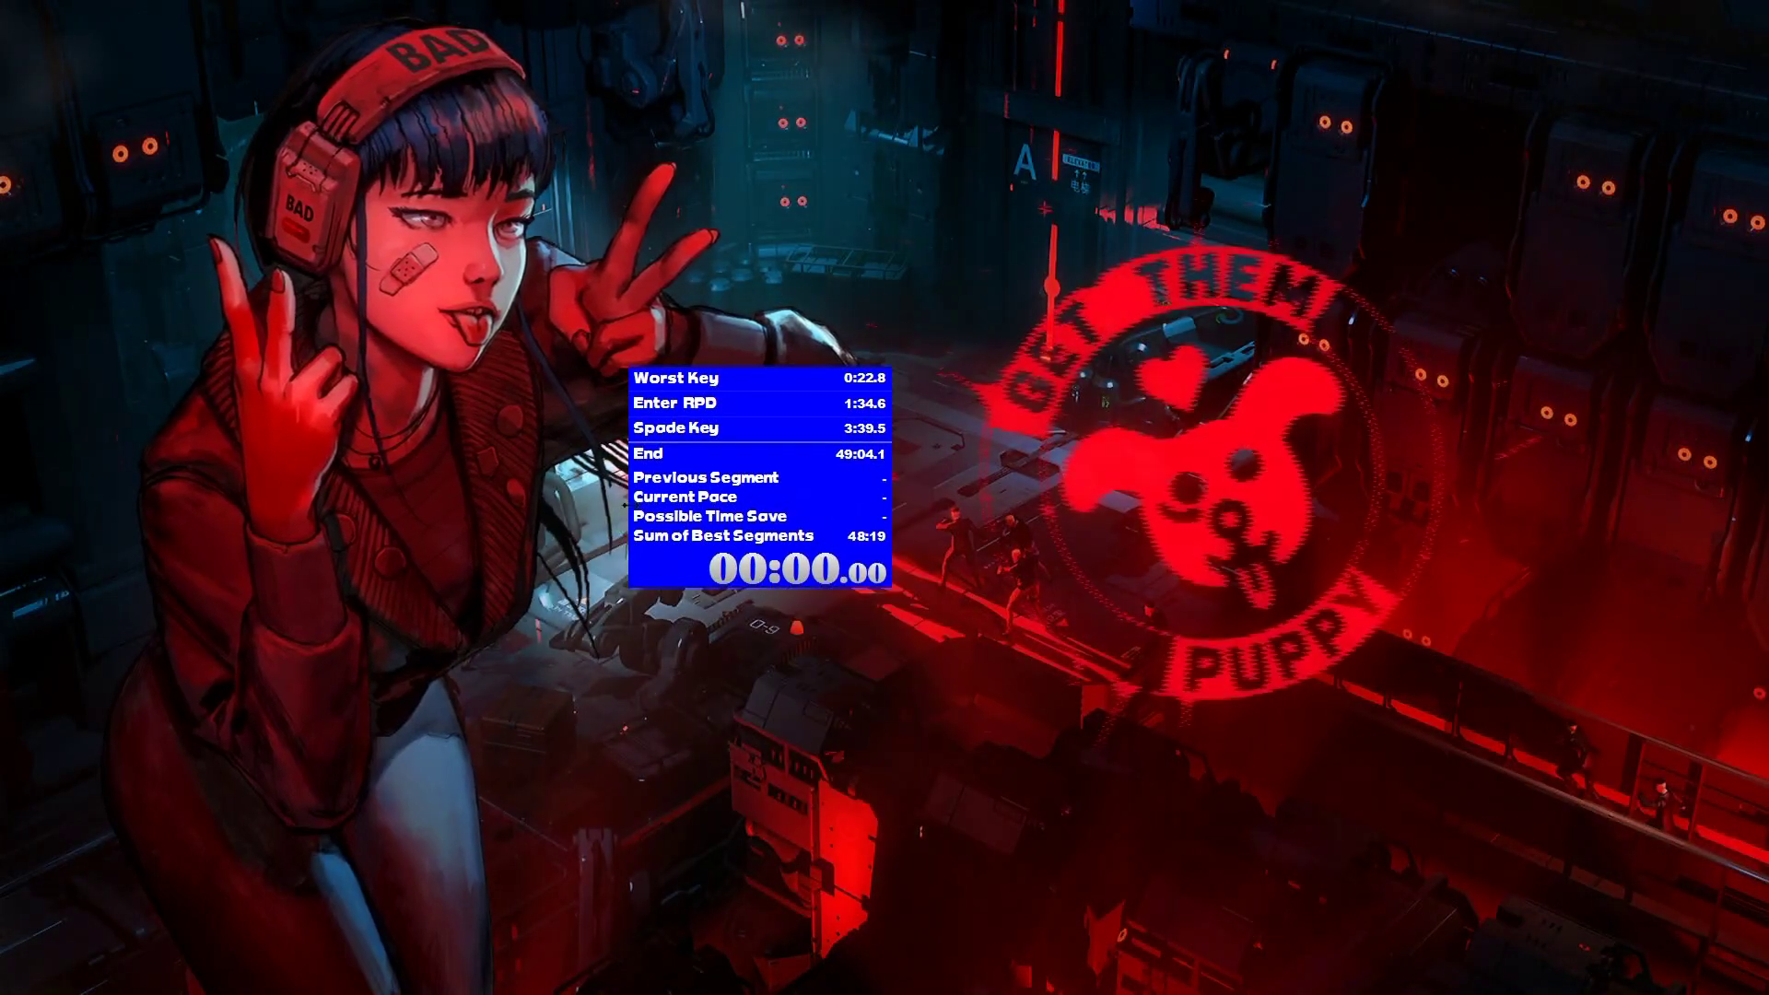
right_click(711, 454)
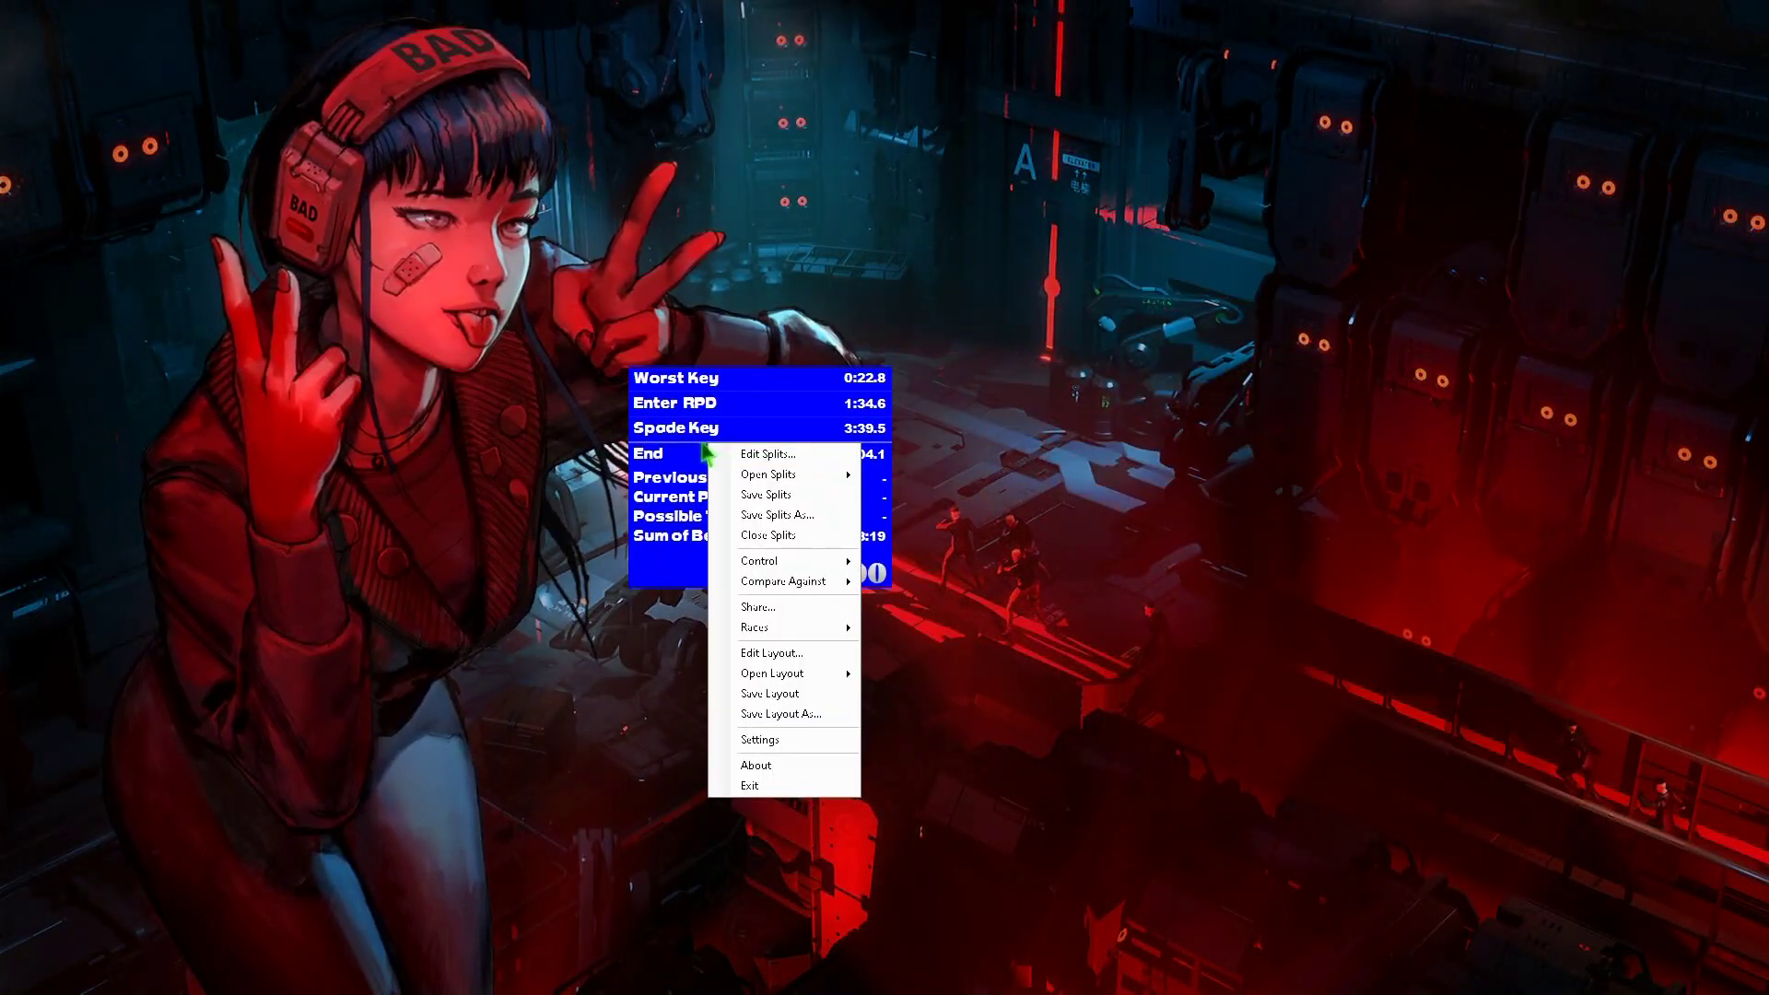
click(710, 425)
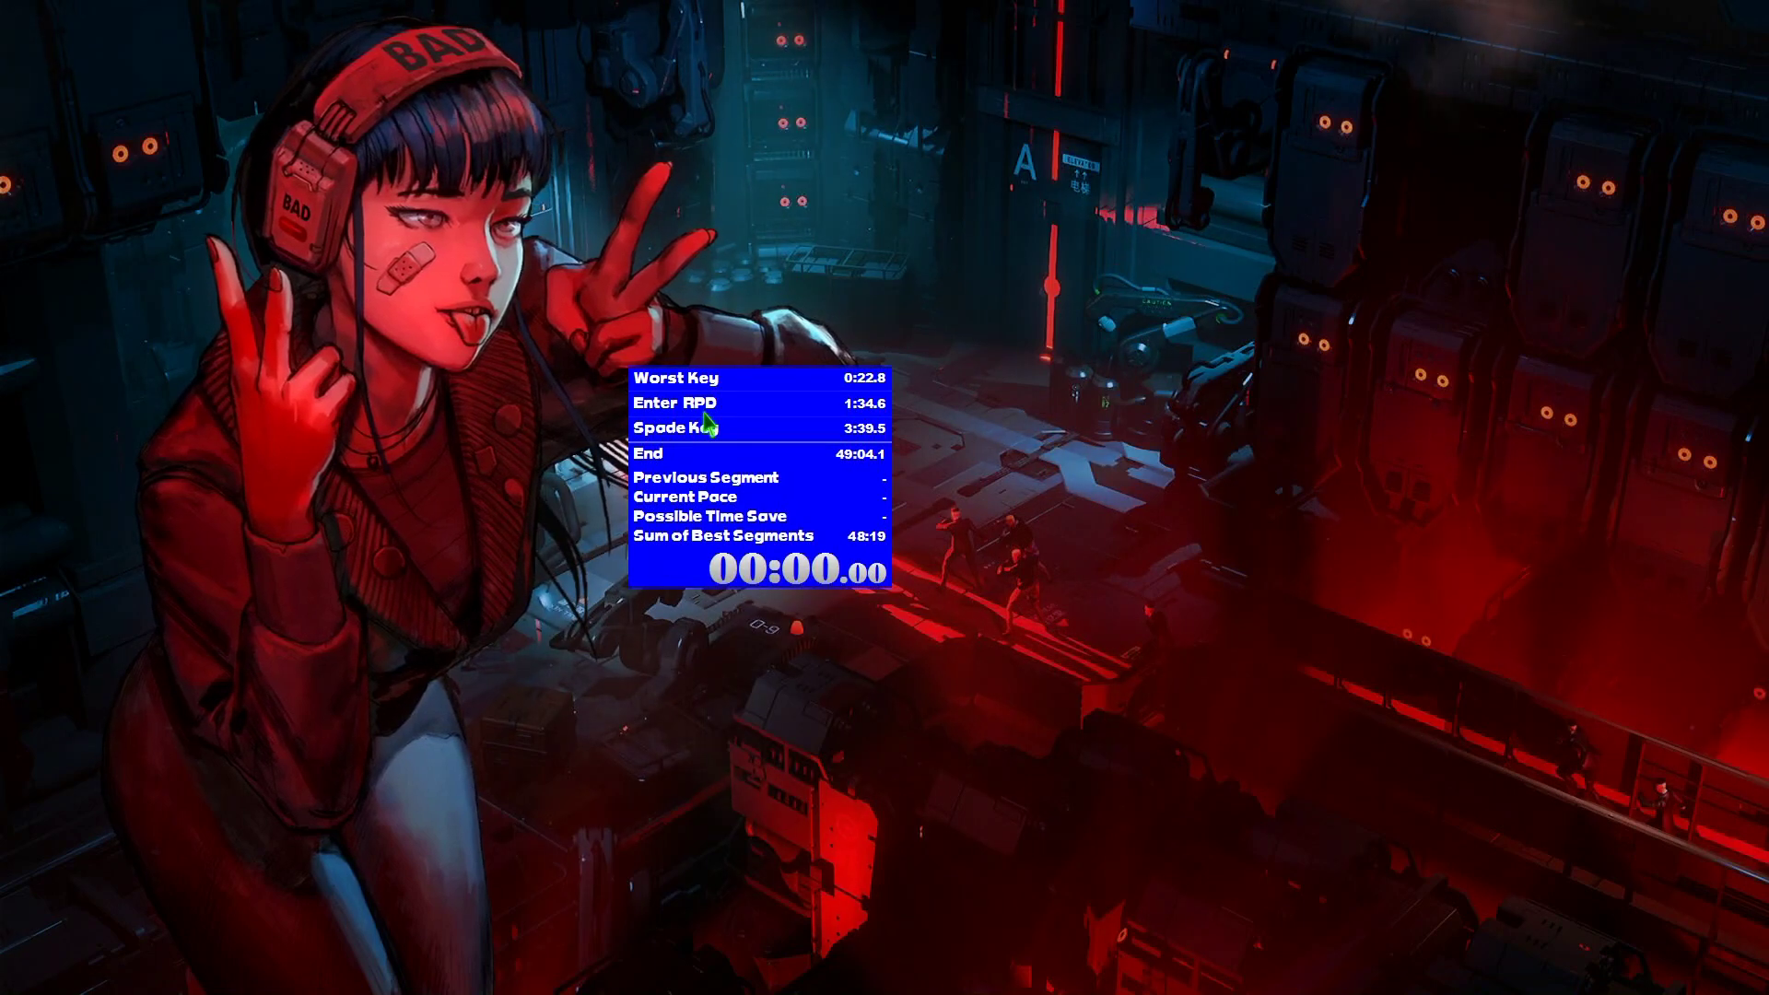